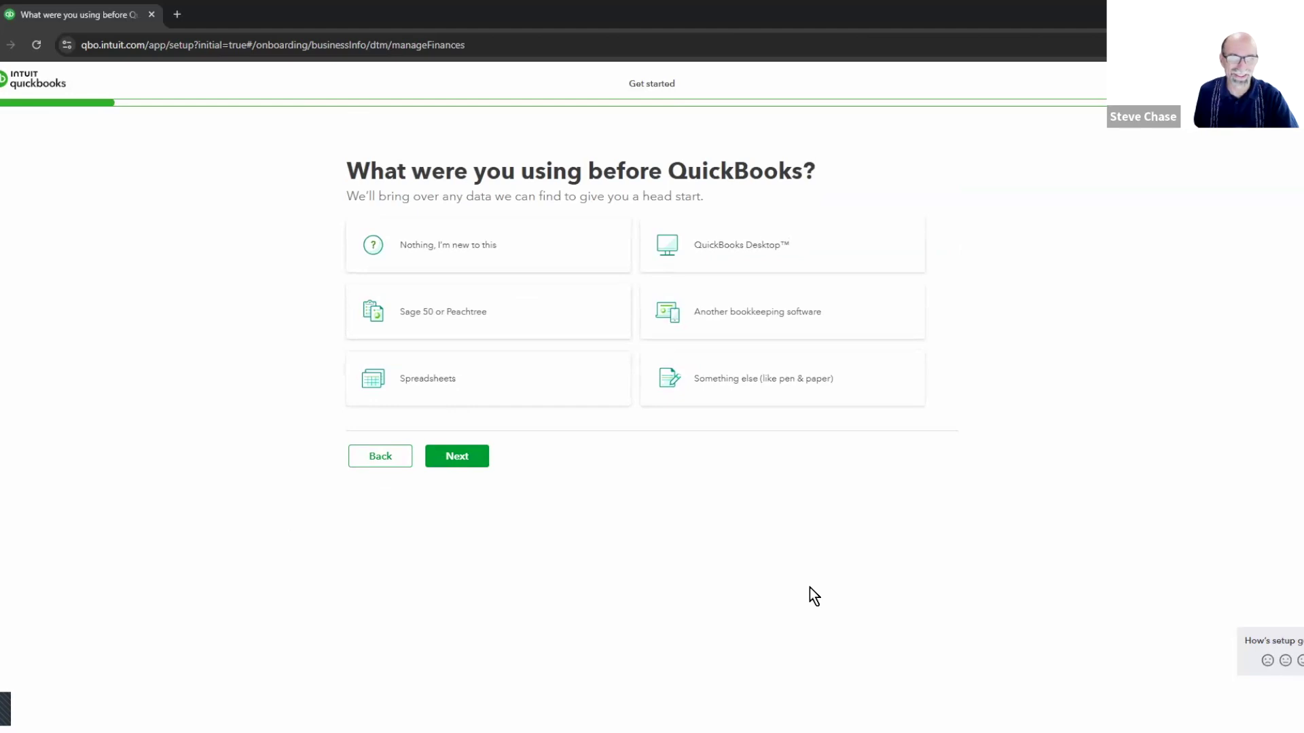
Step: Mark the business as new to bookkeeping, in Landscape architectural services, as a Sole proprietor
click(468, 256)
click(491, 247)
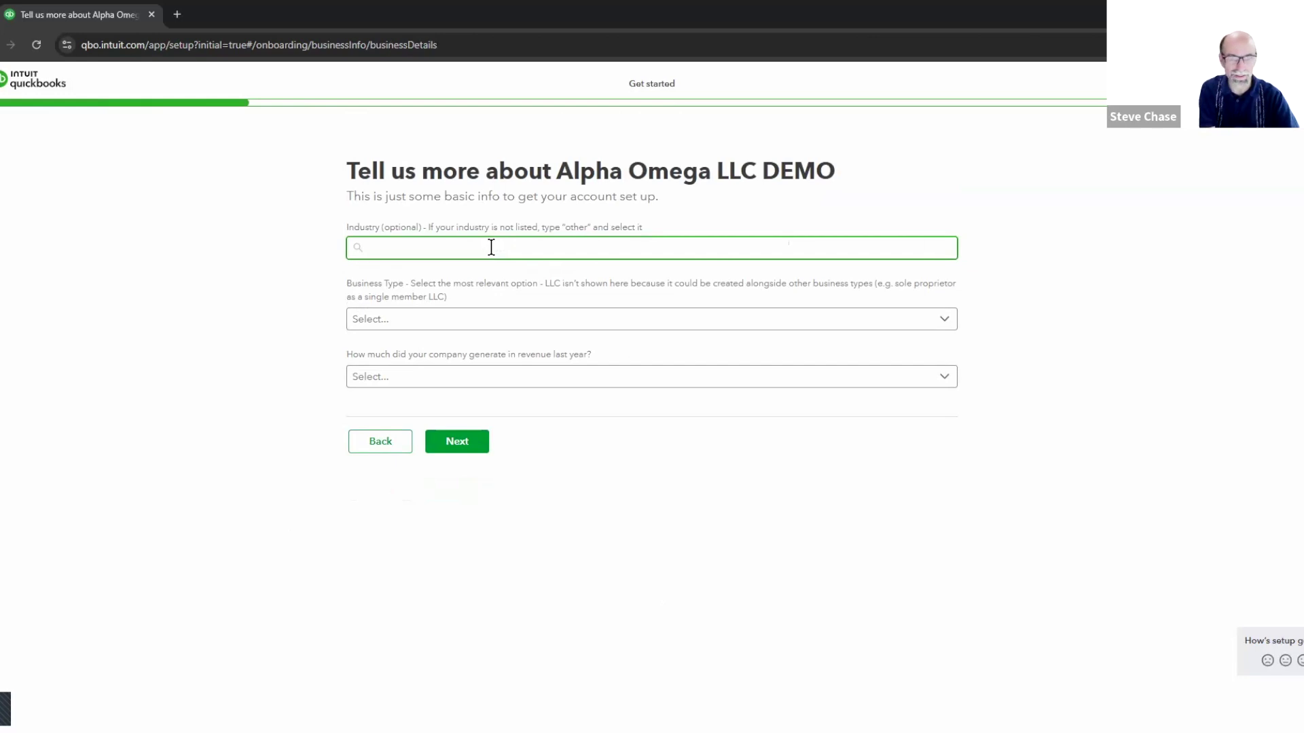
text(landsc)
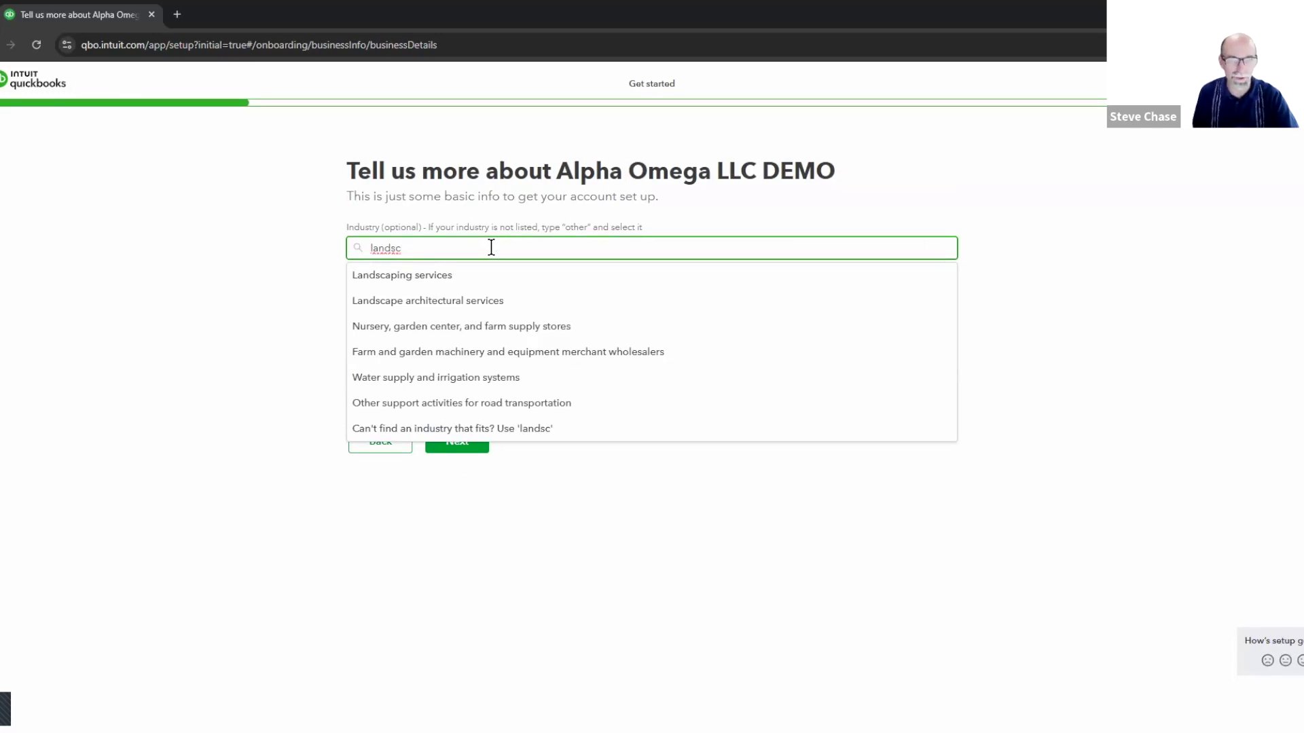
click(428, 309)
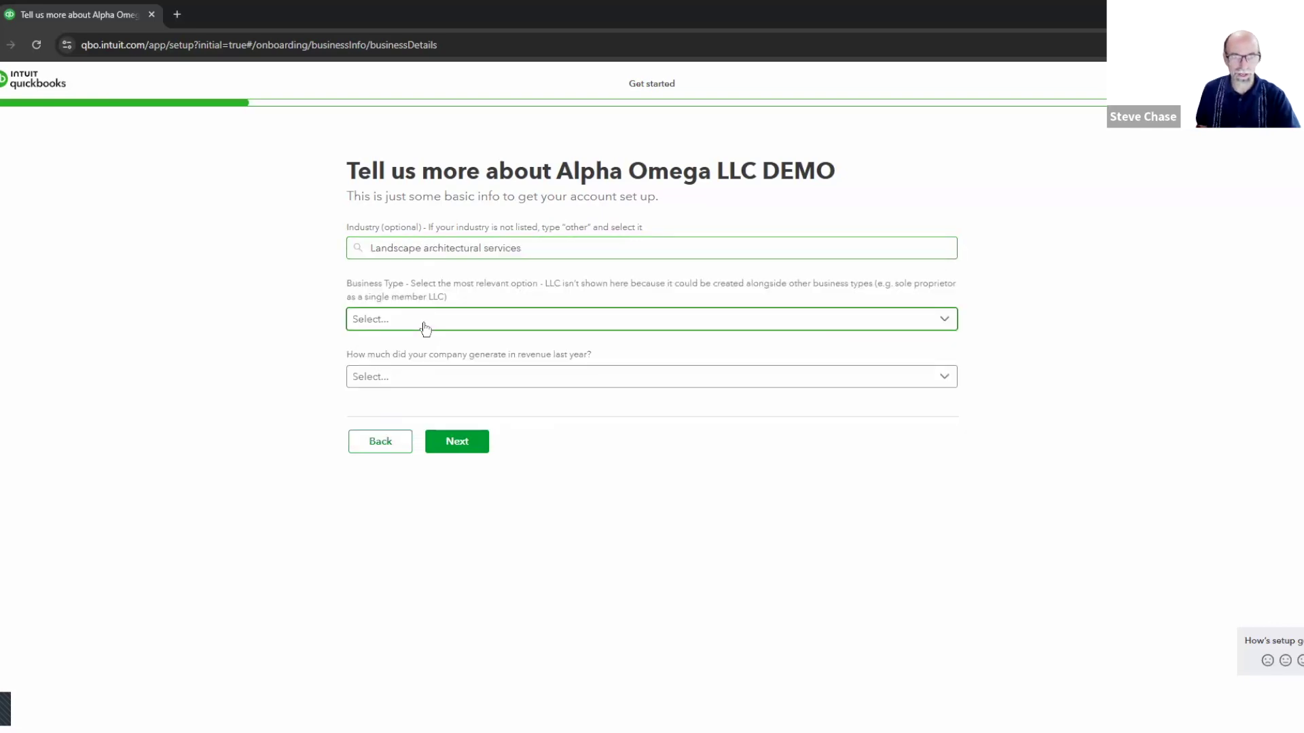
click(425, 329)
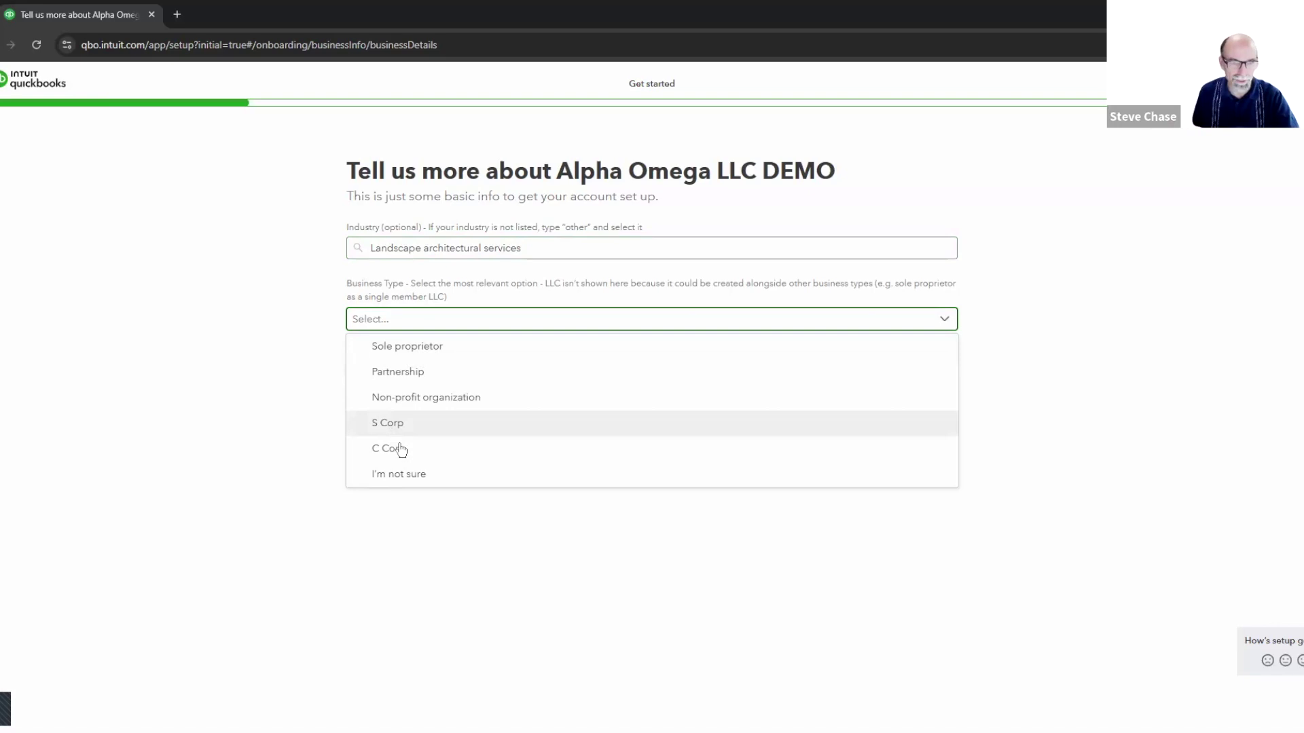
click(445, 333)
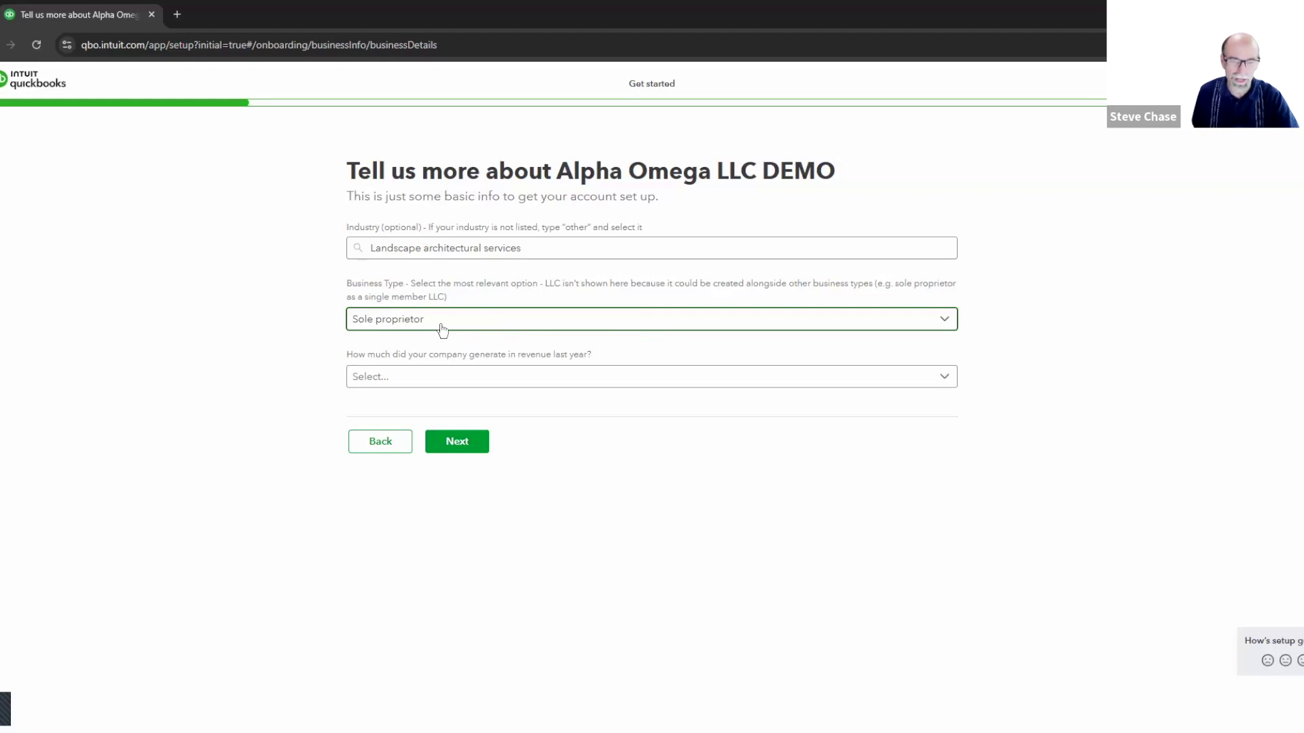
Step: Set revenue to less than 1.0M USD, role Owner or partner, and employees to just the owner(s)
click(464, 388)
click(468, 404)
click(474, 445)
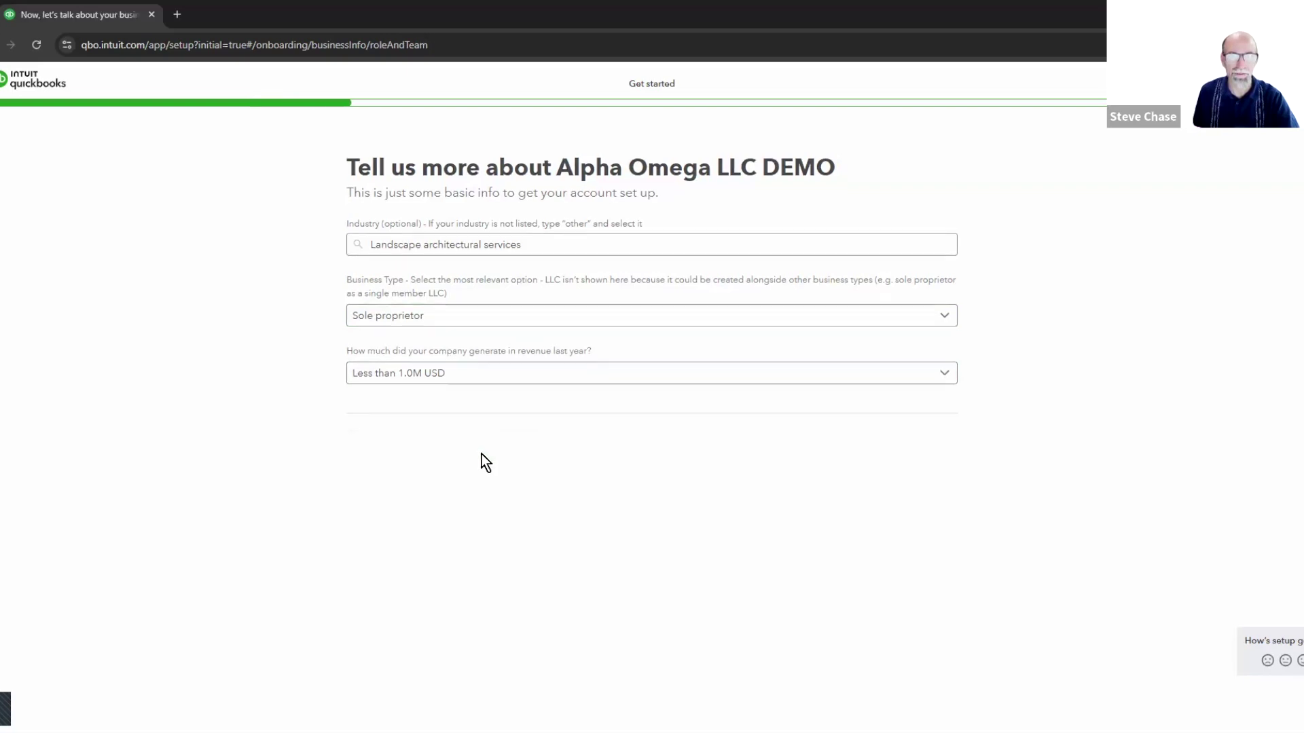
click(407, 259)
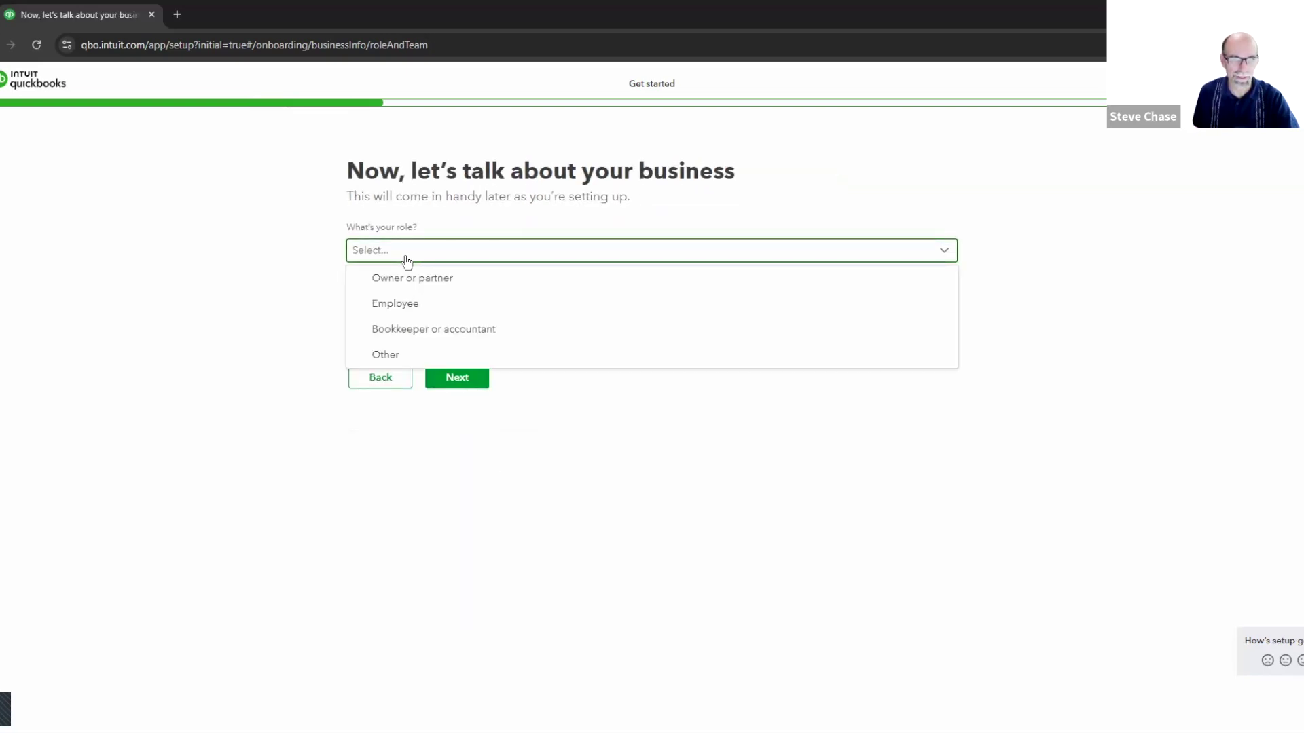
click(428, 288)
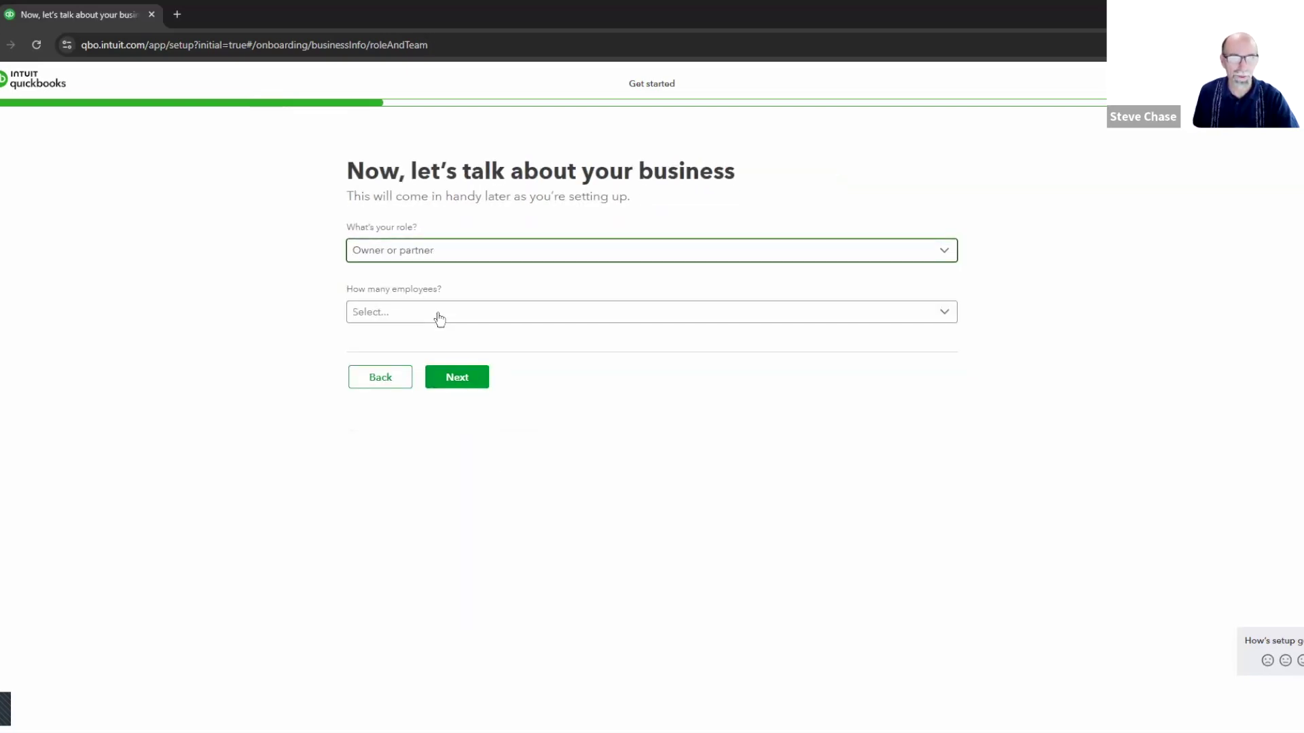
click(437, 318)
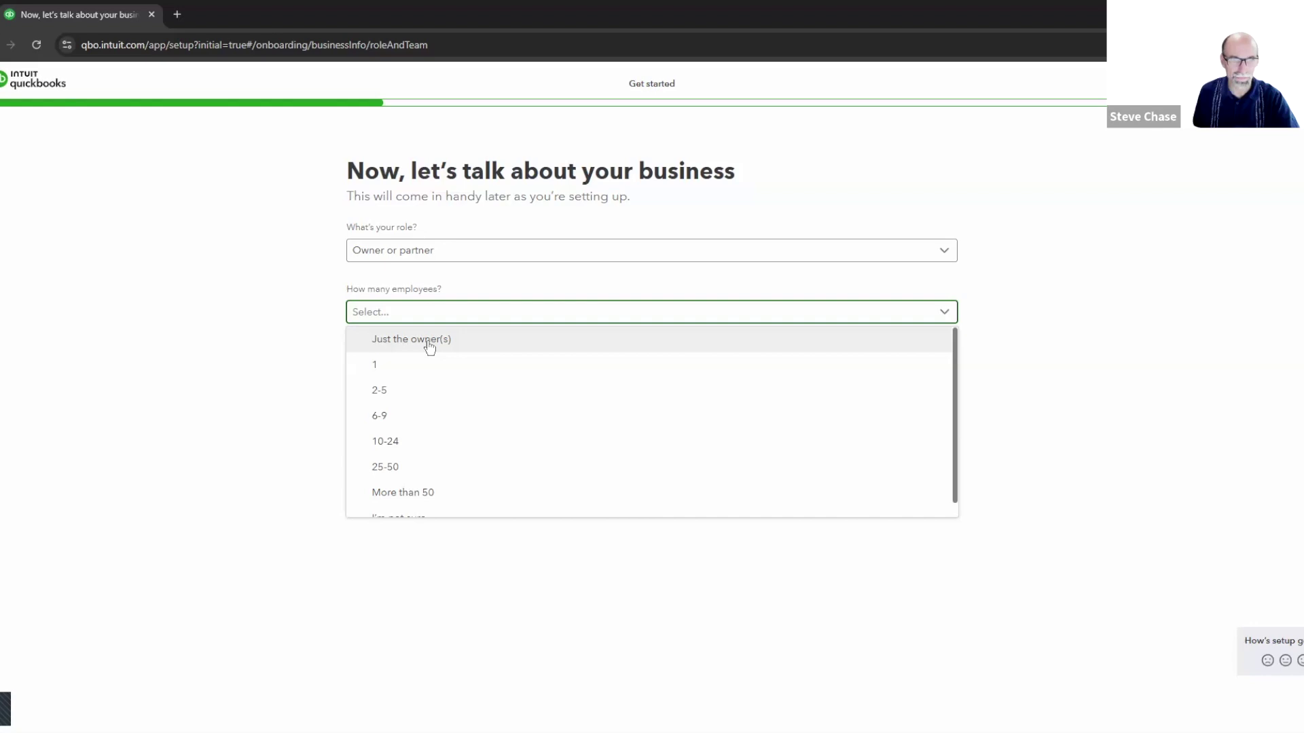
click(429, 343)
click(461, 411)
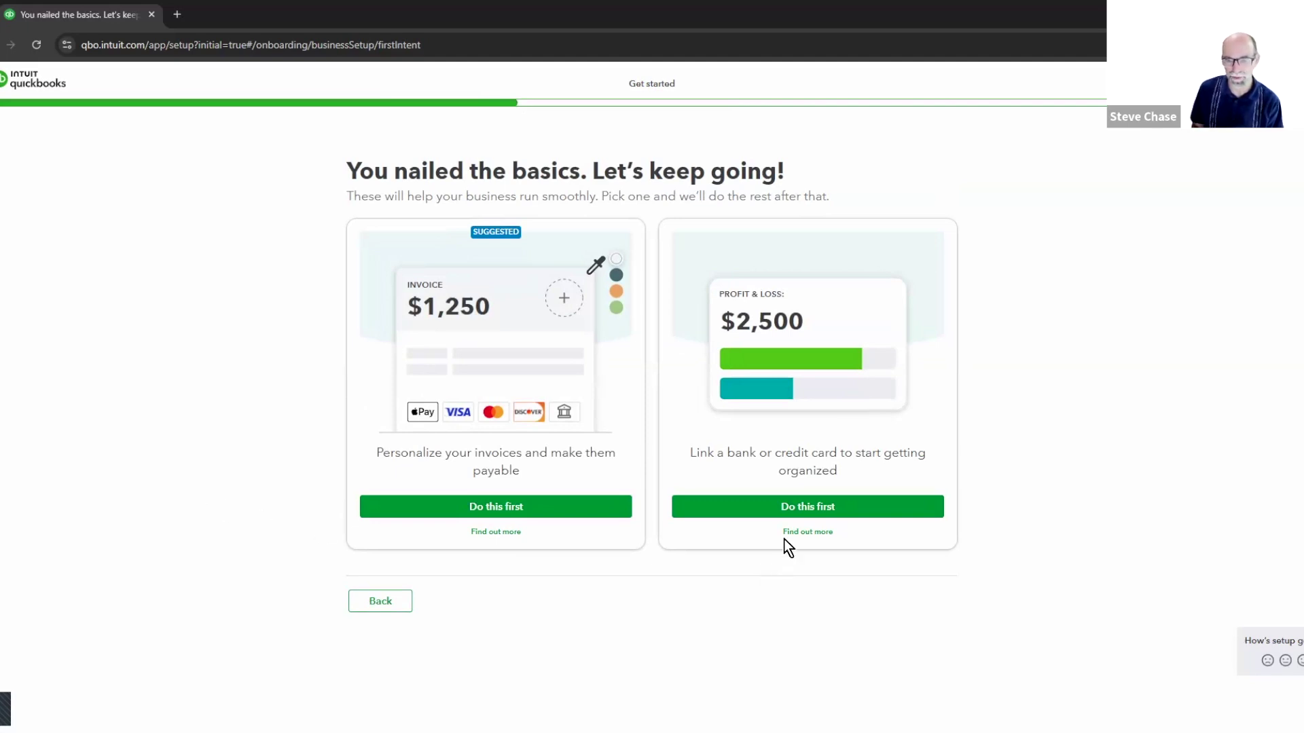
Step: Skip bank linking, receipt scanning and payments, defer Send & track invoices, and finish setup
click(798, 511)
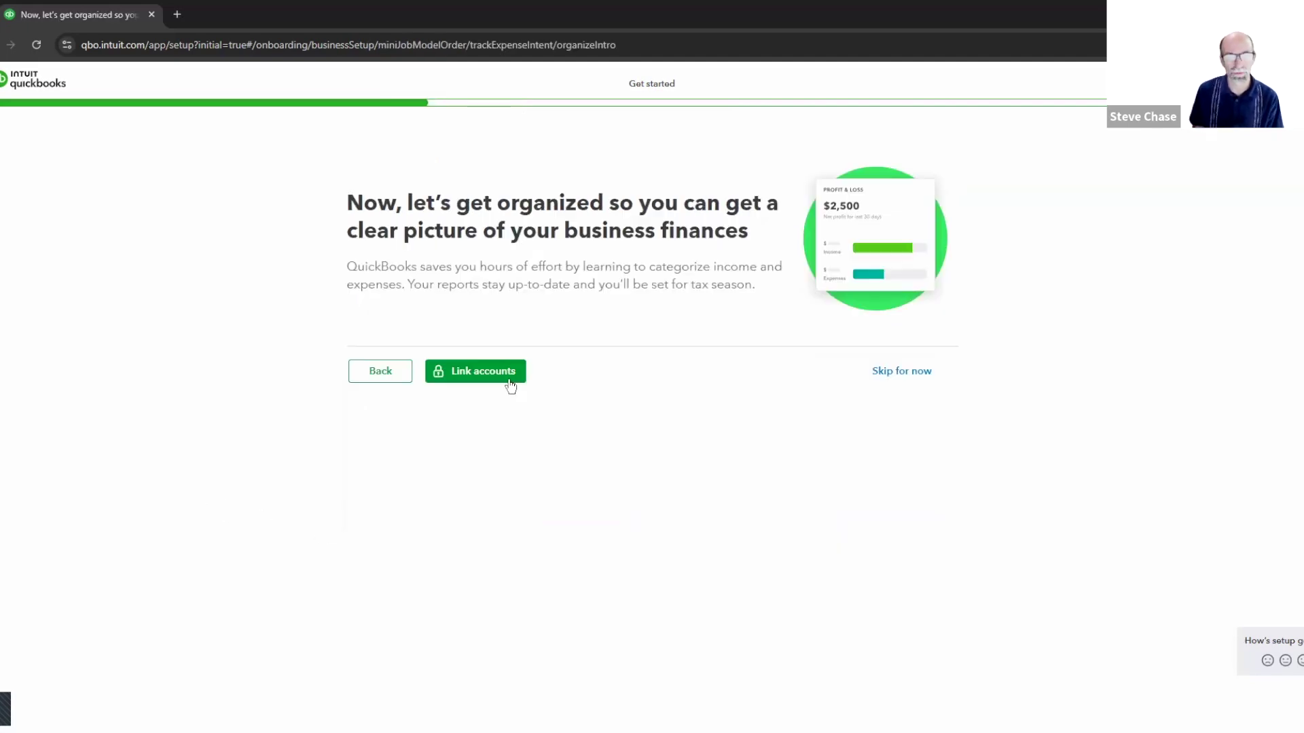
click(483, 372)
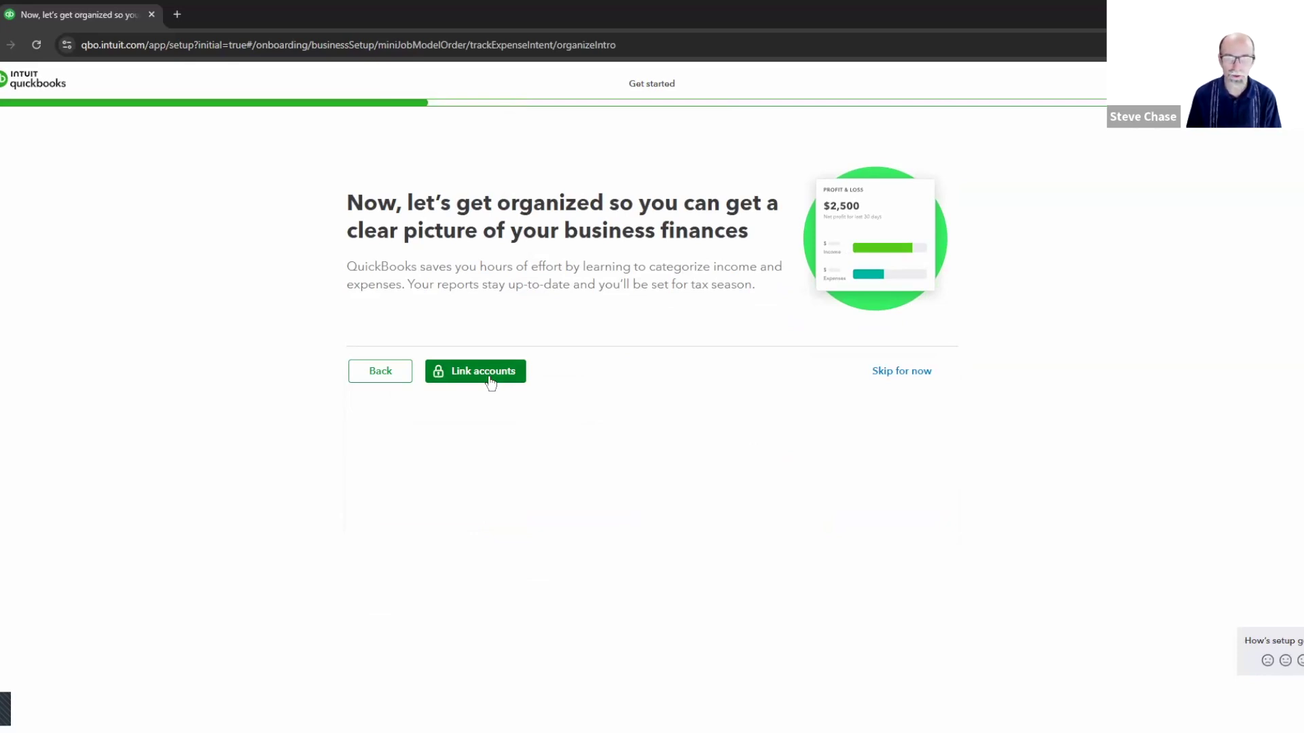
click(893, 378)
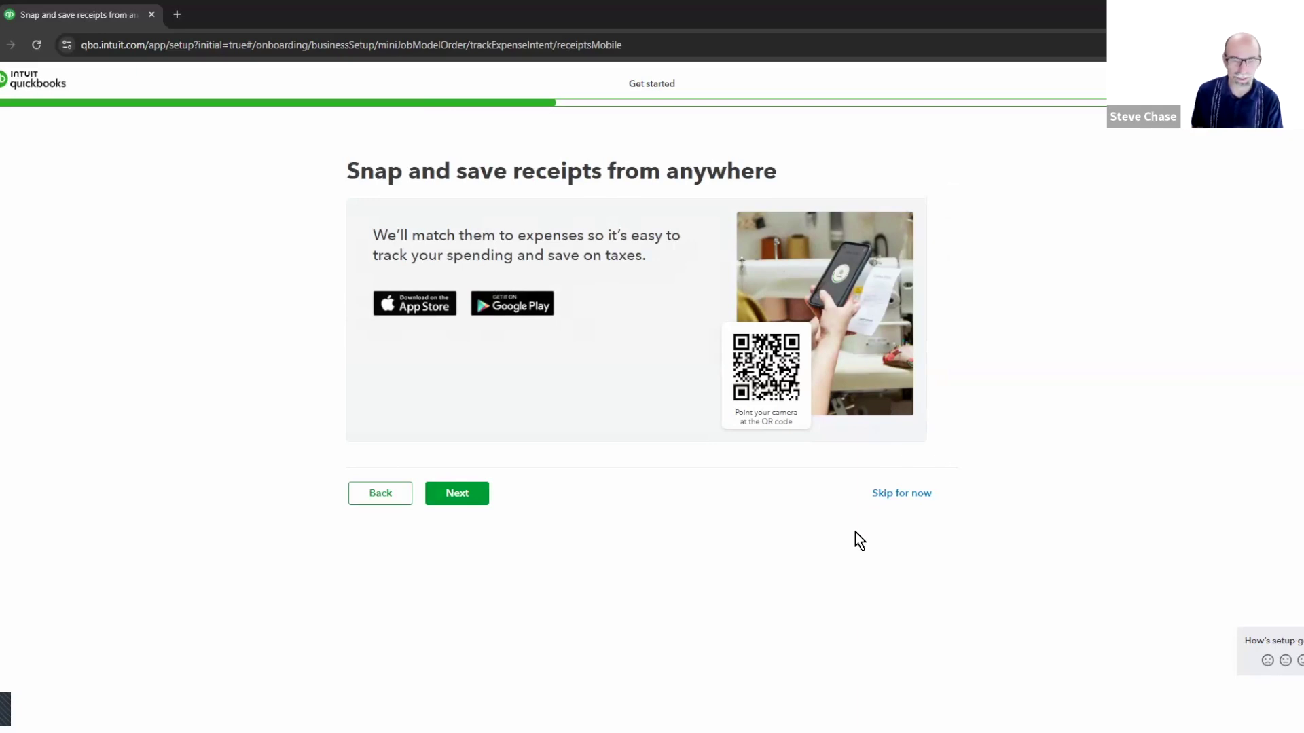
click(911, 500)
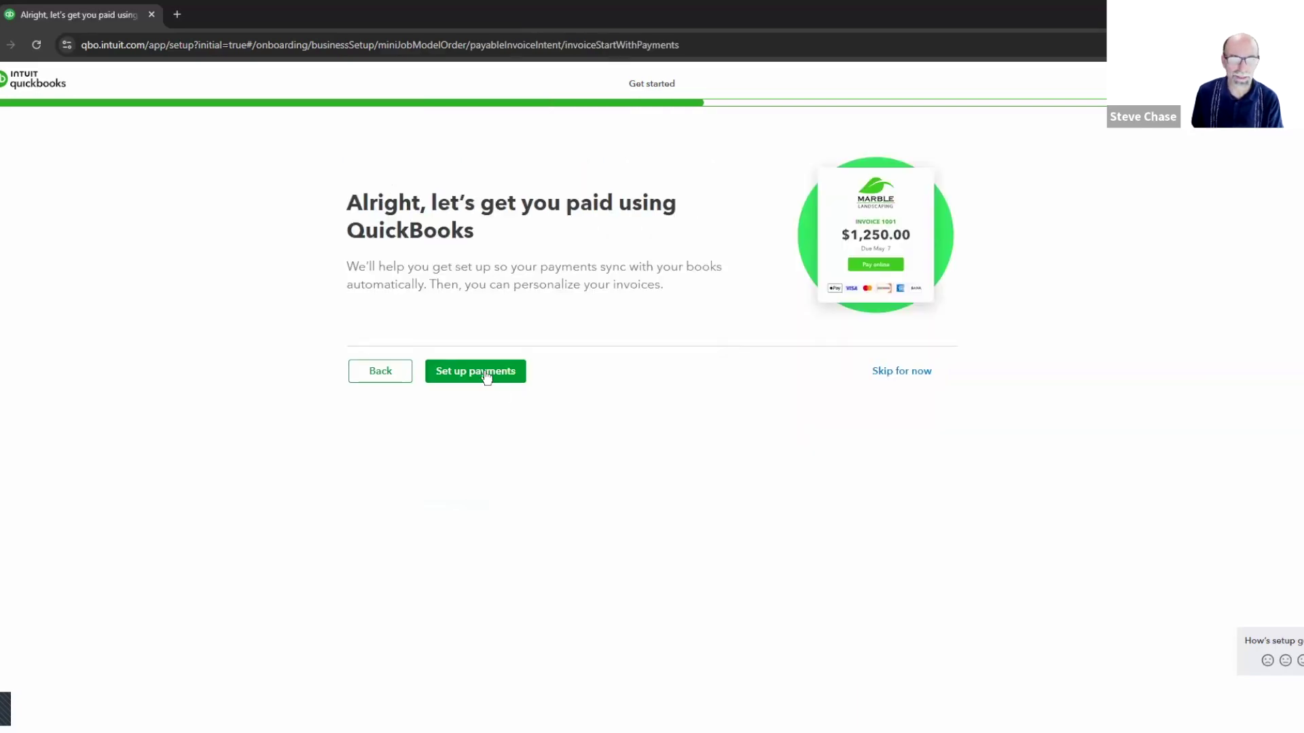
click(932, 370)
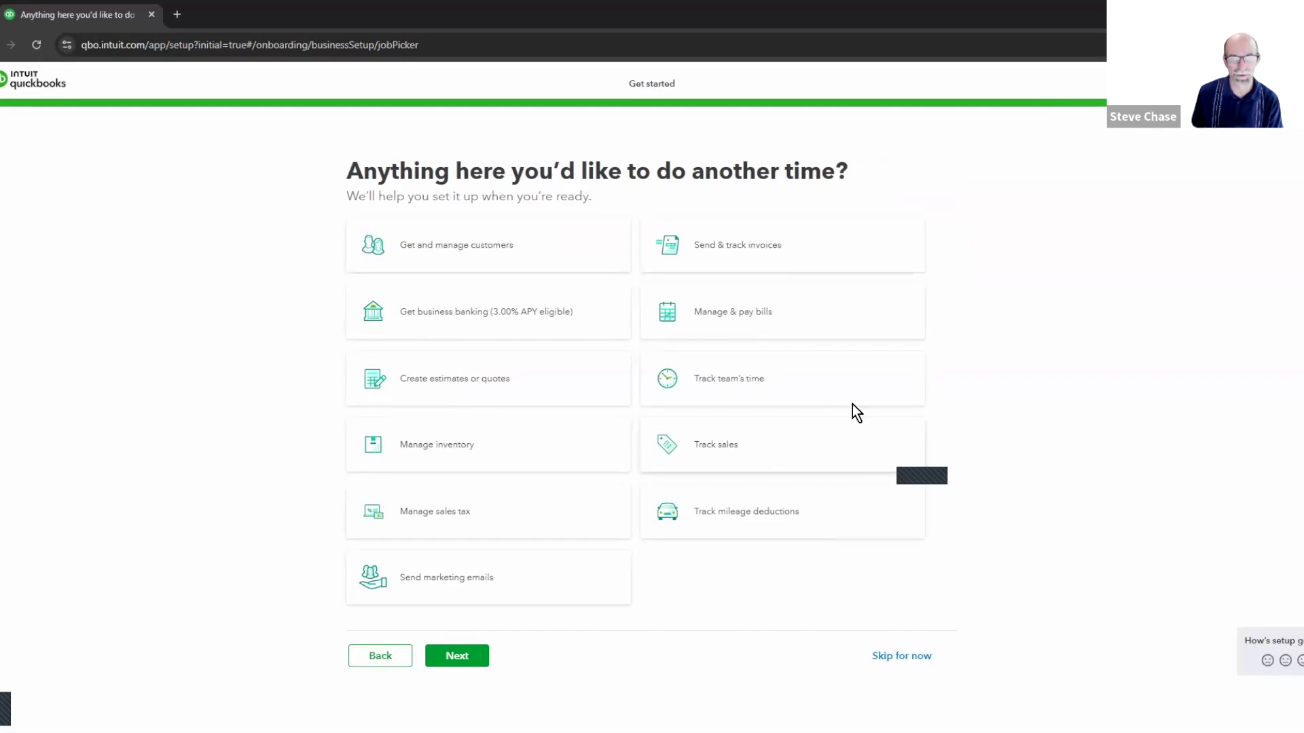
click(779, 257)
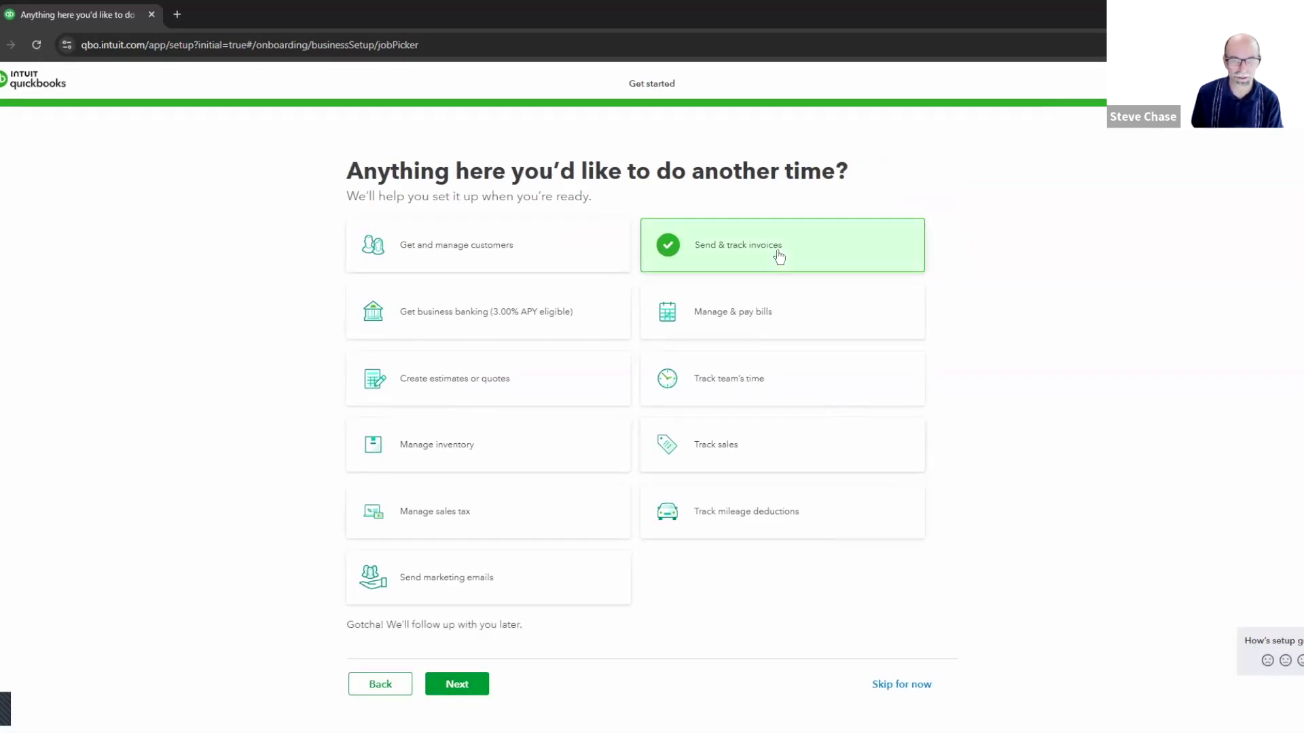
click(457, 684)
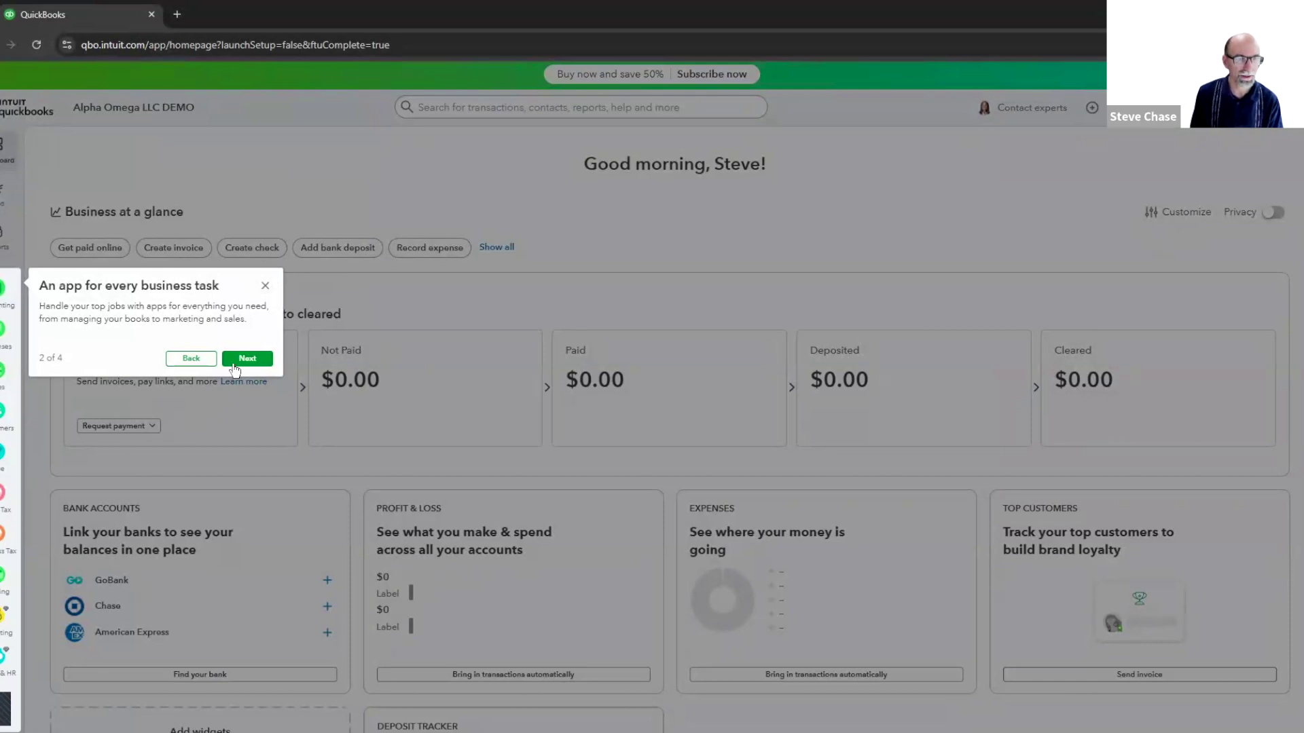
Step: Step through the welcome tour tips and close it with Done
click(246, 360)
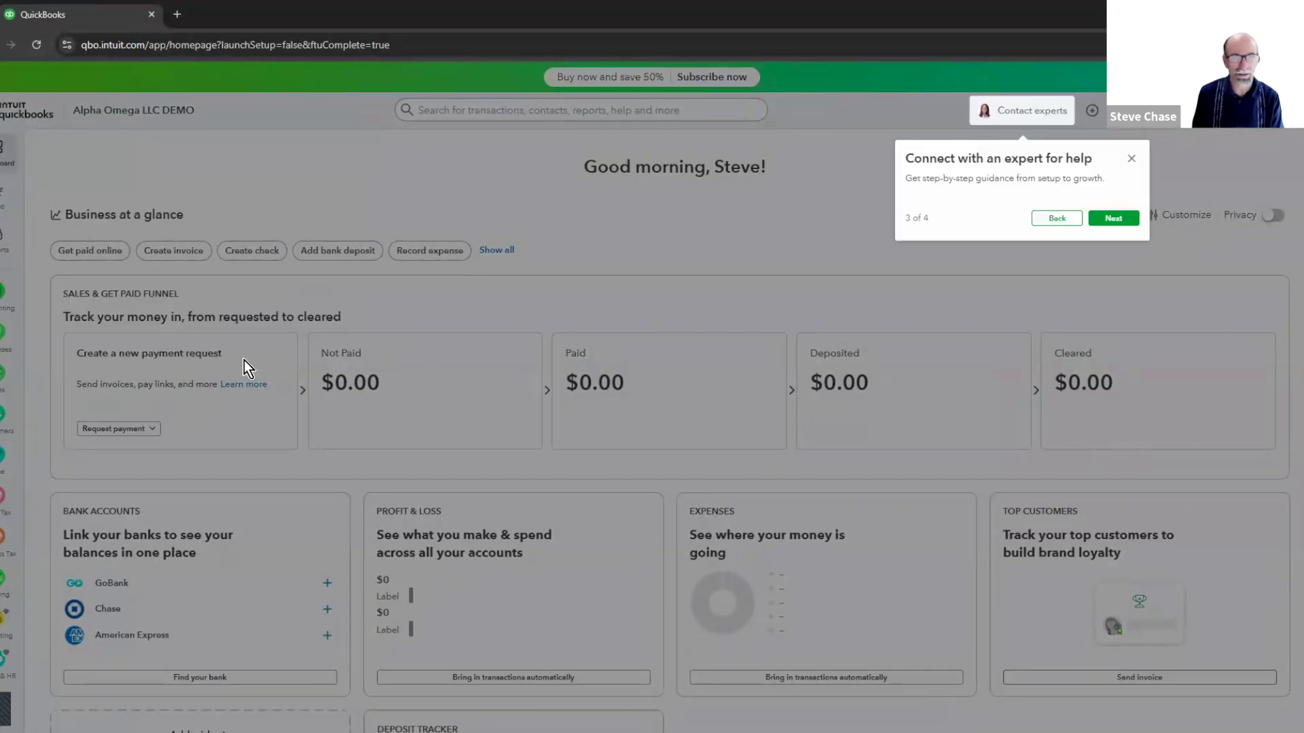
click(1099, 217)
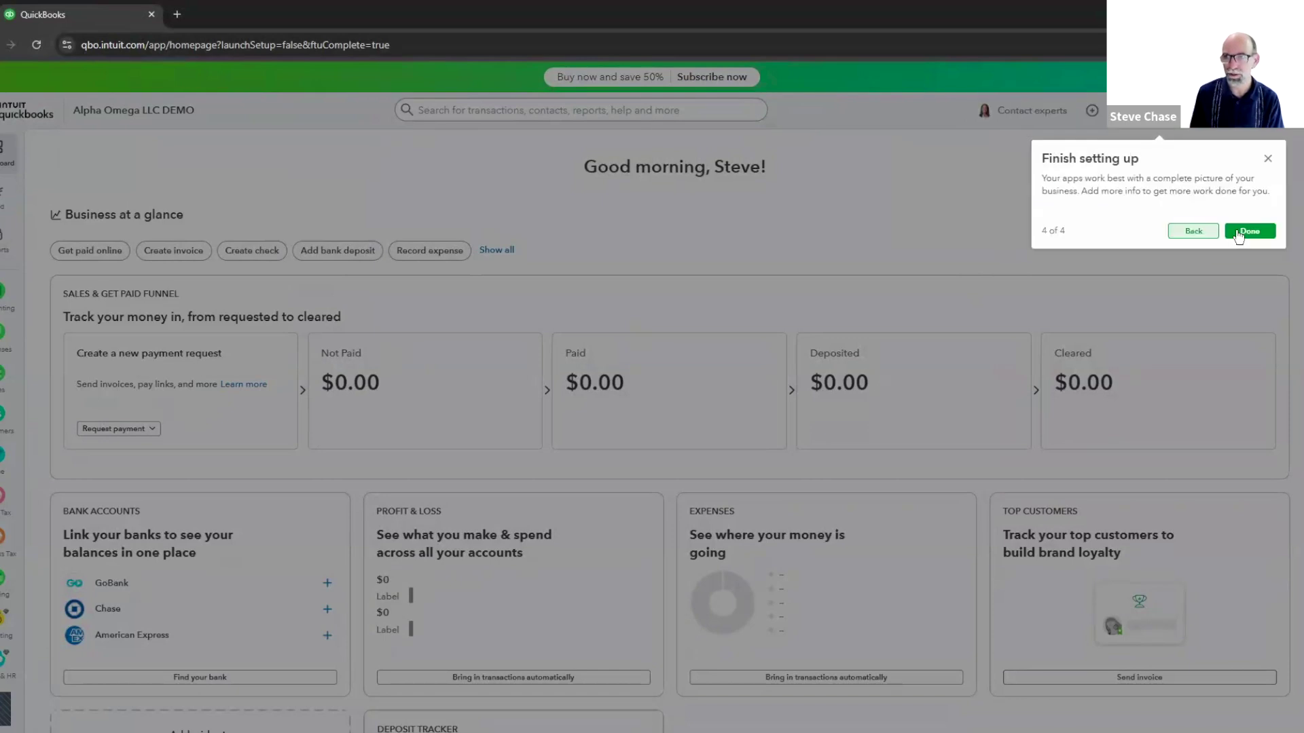
click(1237, 231)
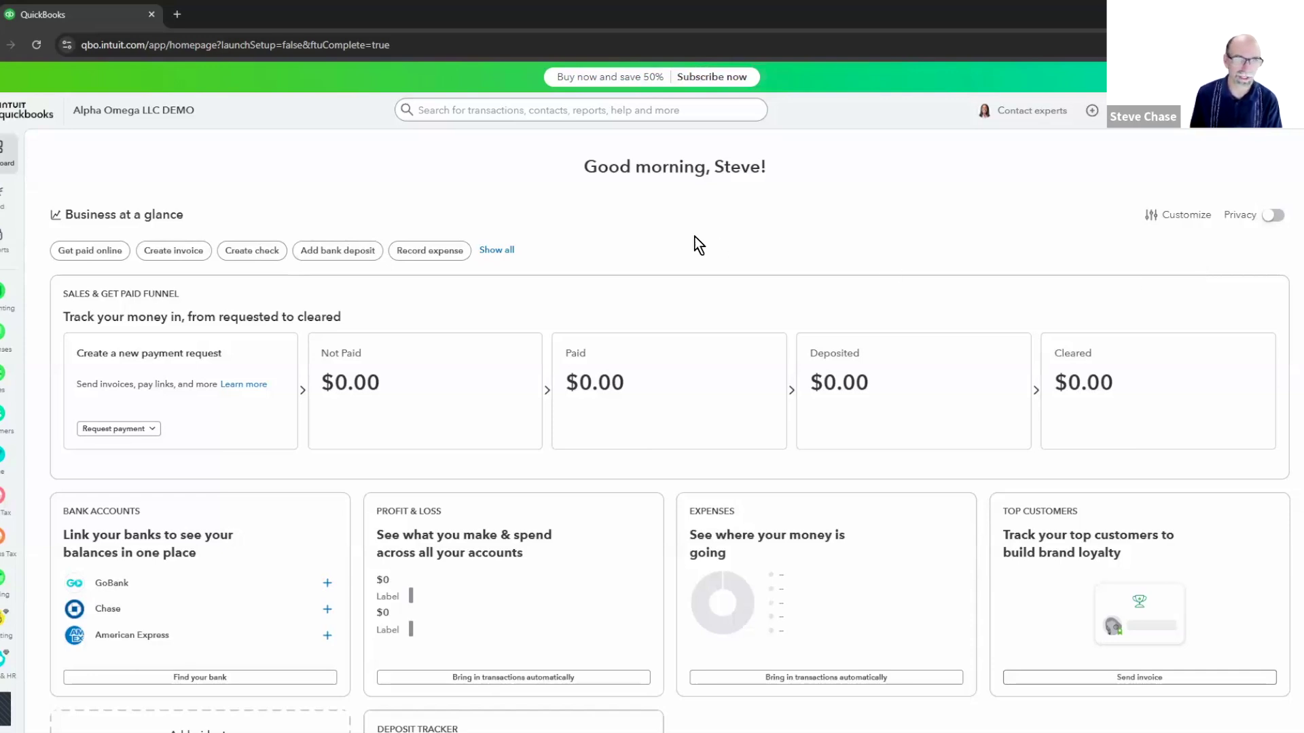
Step: Go to Account and settings > Payments, compare the payment rates, and choose Activate payments
click(1257, 126)
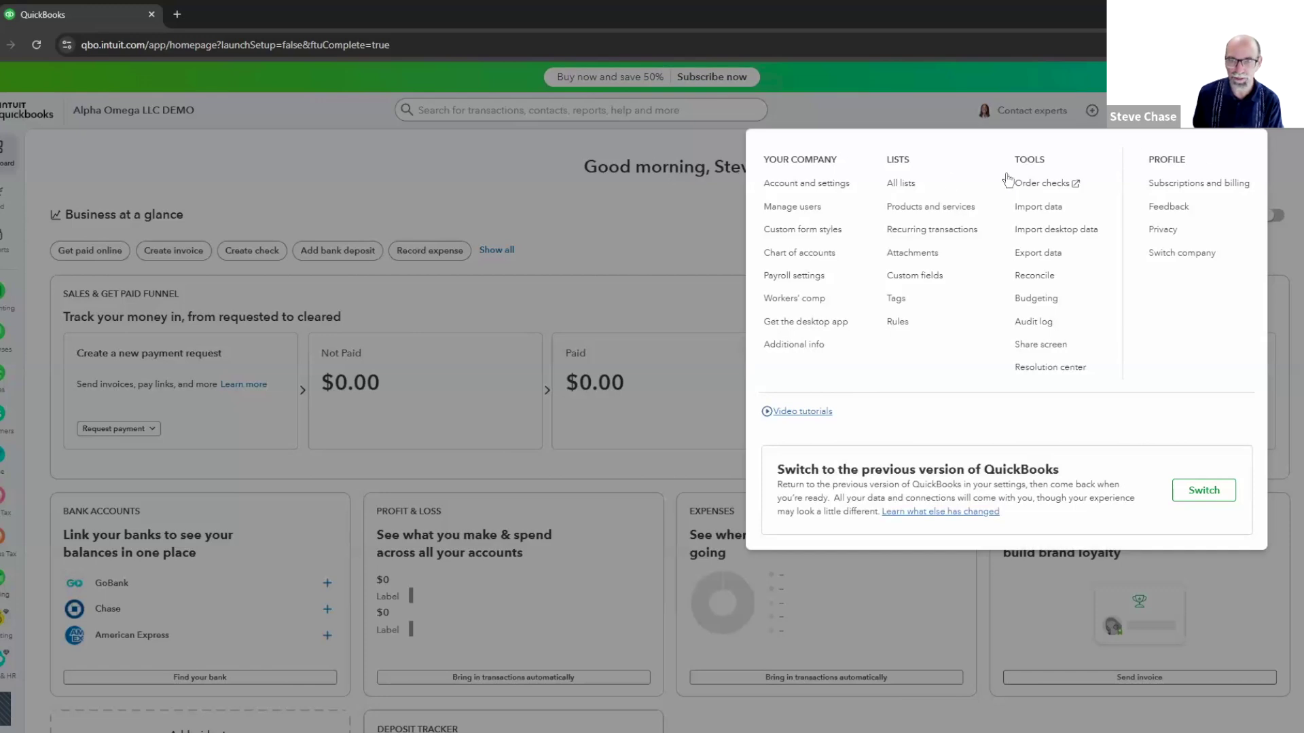
click(804, 195)
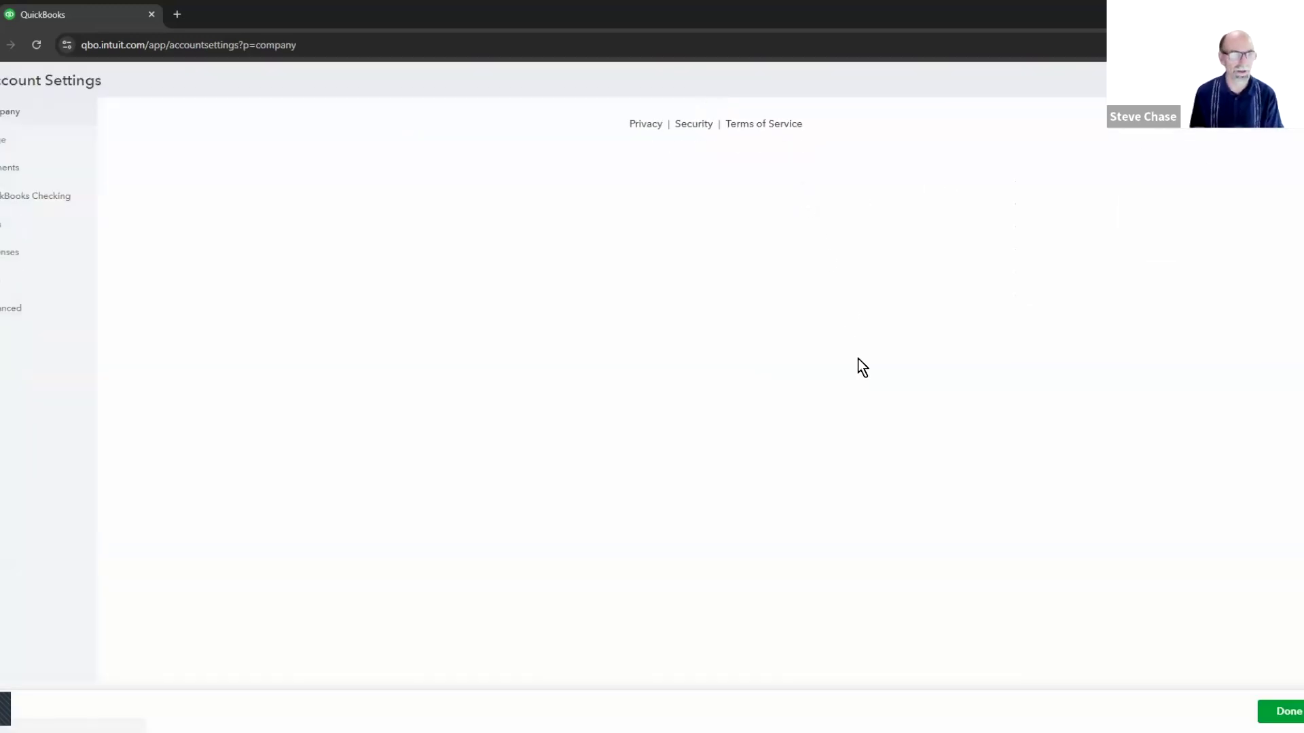
click(8, 171)
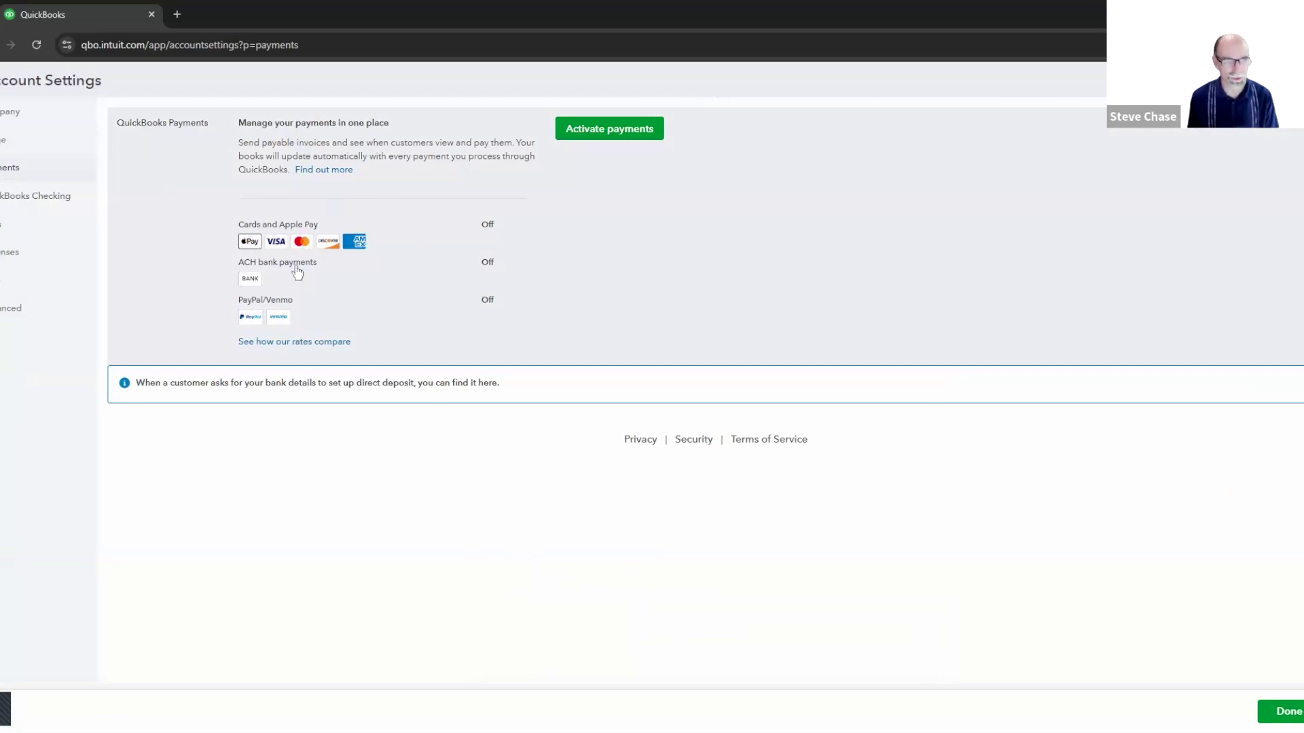
click(266, 342)
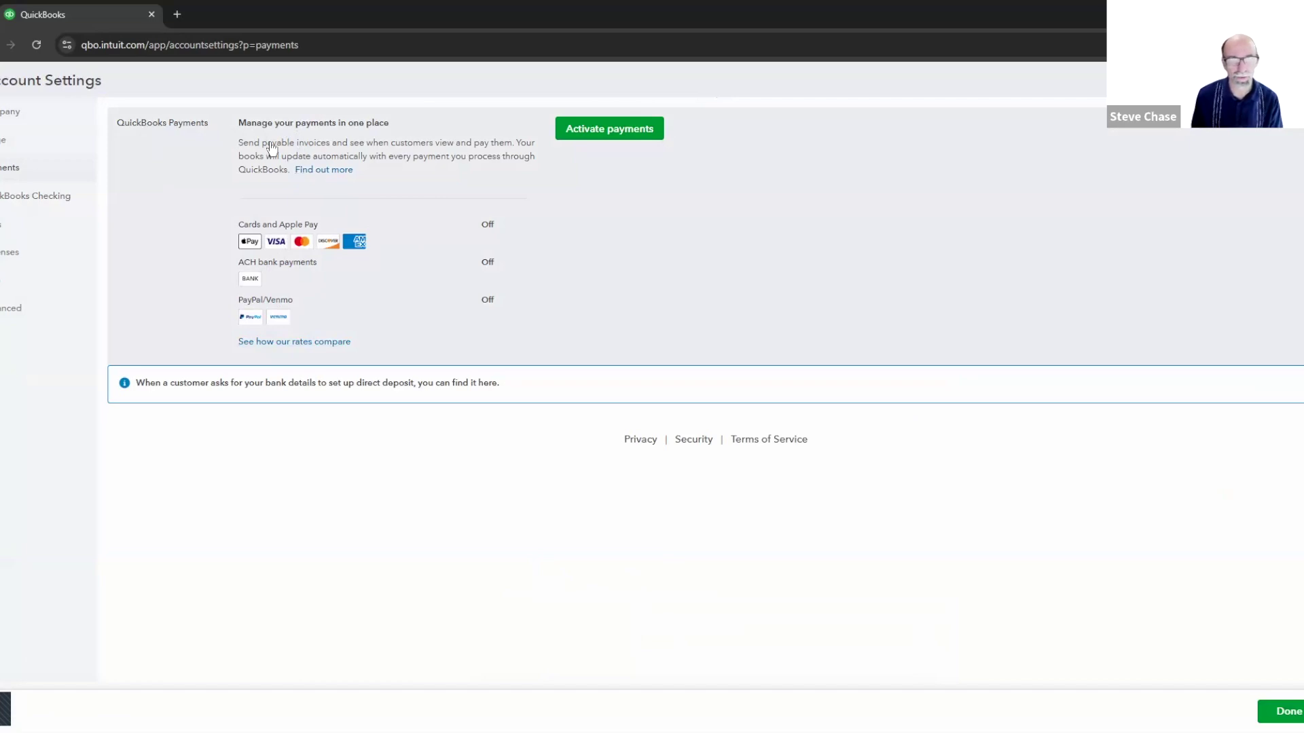
click(613, 137)
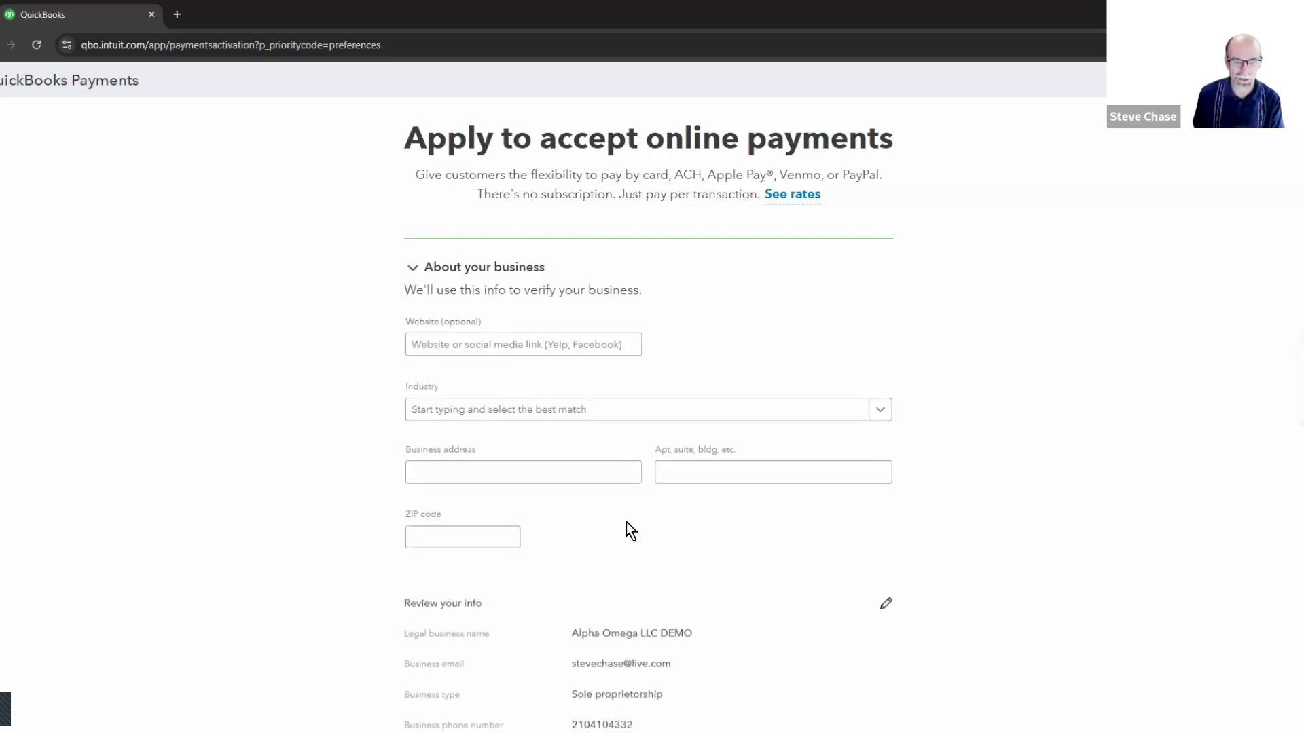
Step: Collapse the About your business section and exit the payments application back to the dashboard
scroll(550, 465, down, 3)
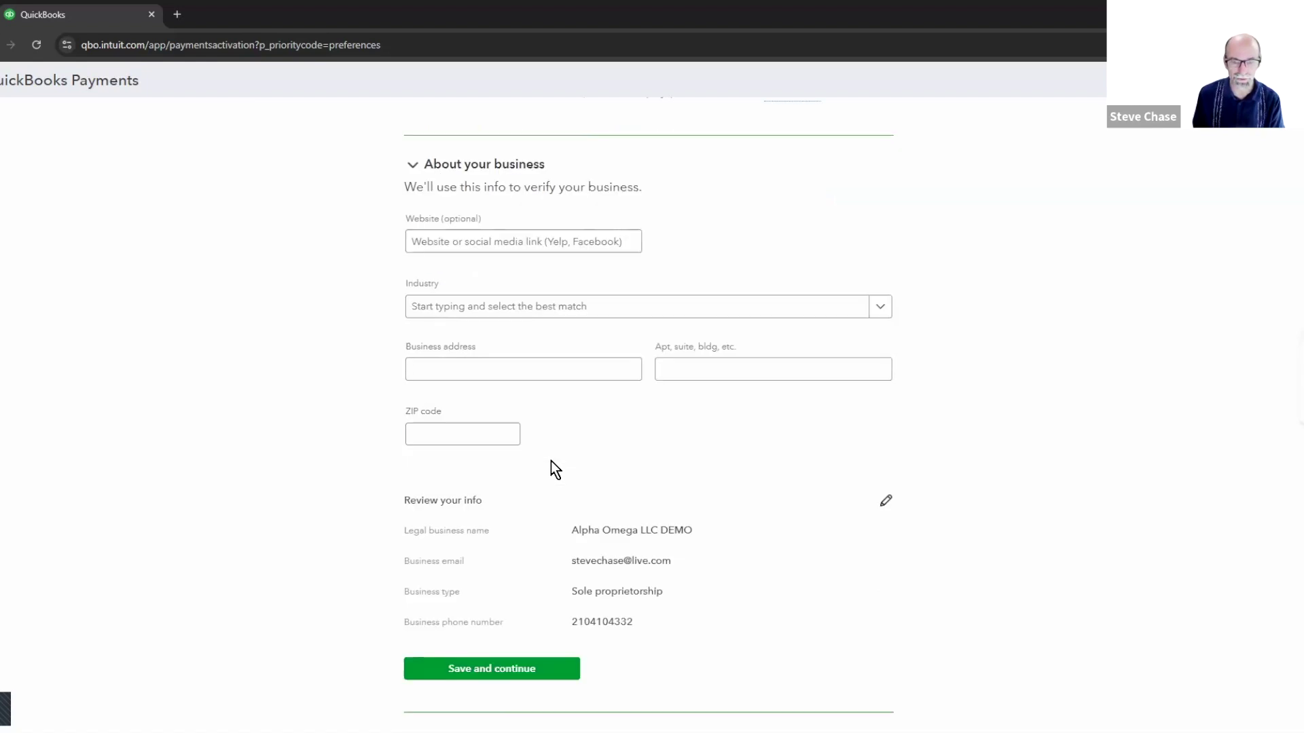
scroll(512, 279, up, 2)
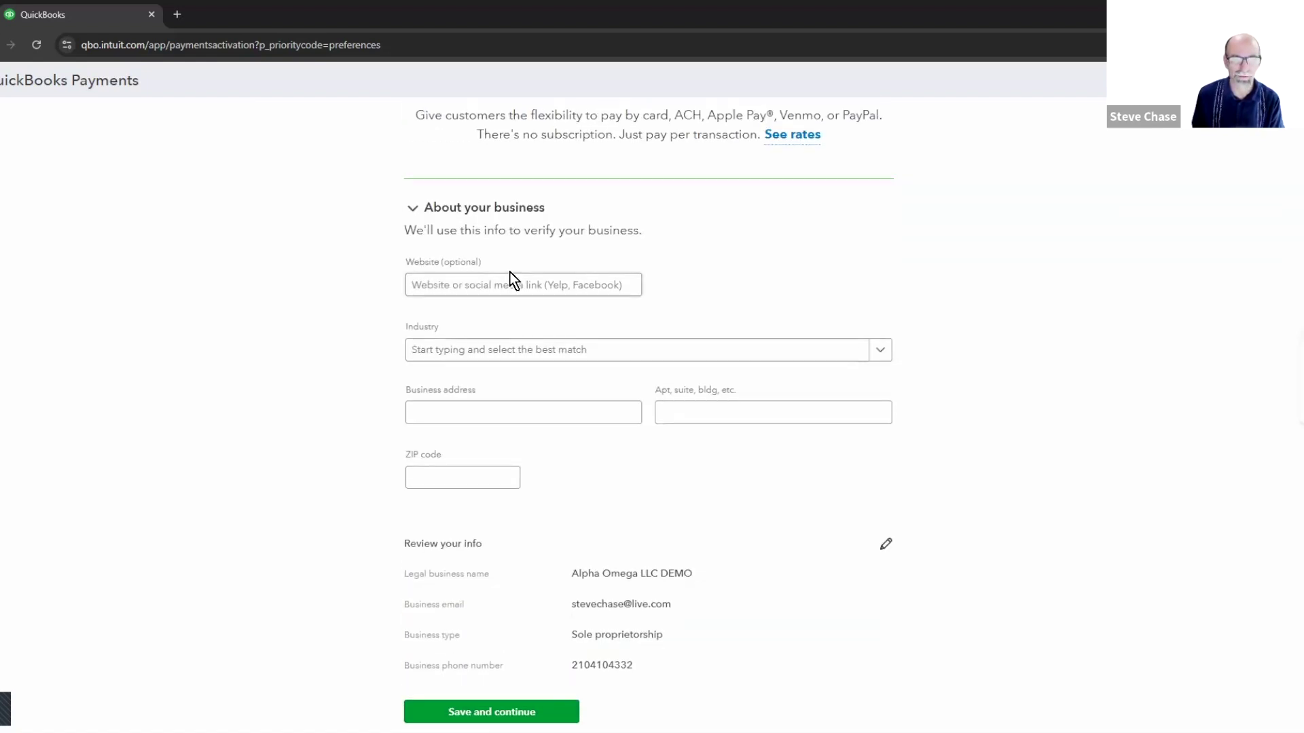
click(417, 218)
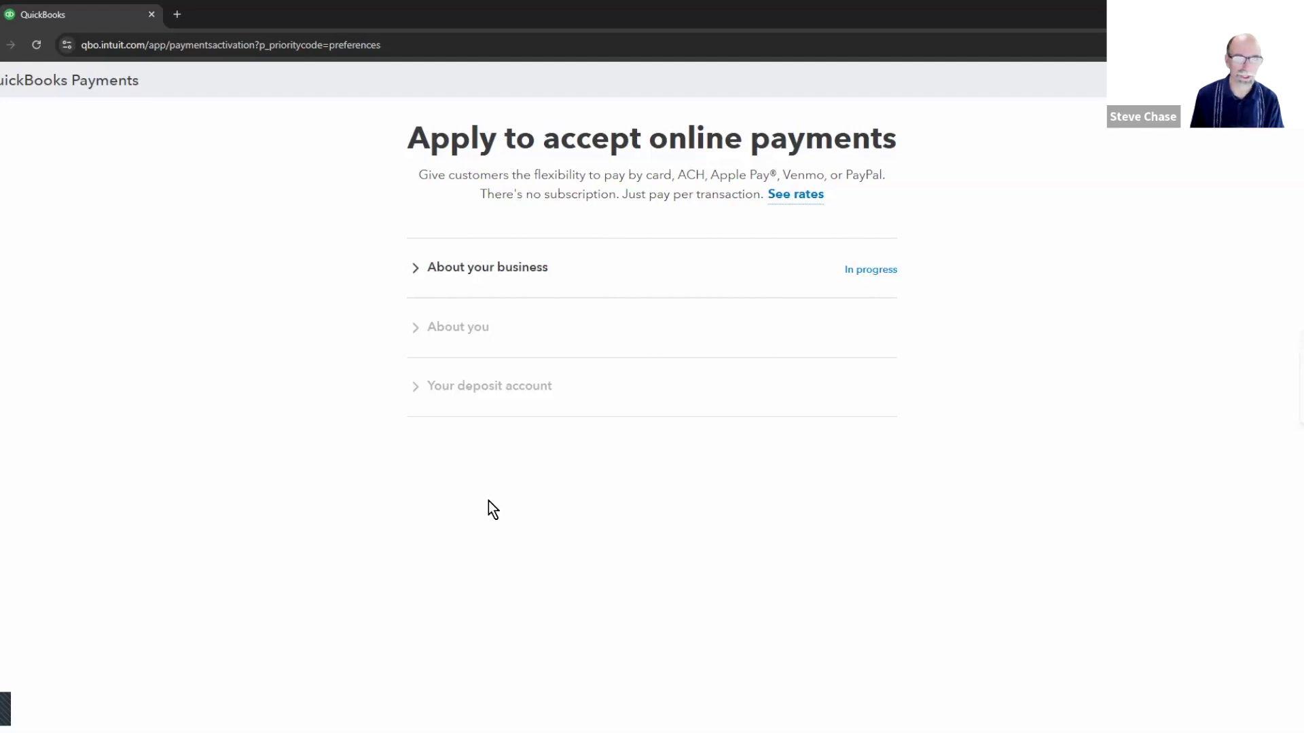
click(1290, 80)
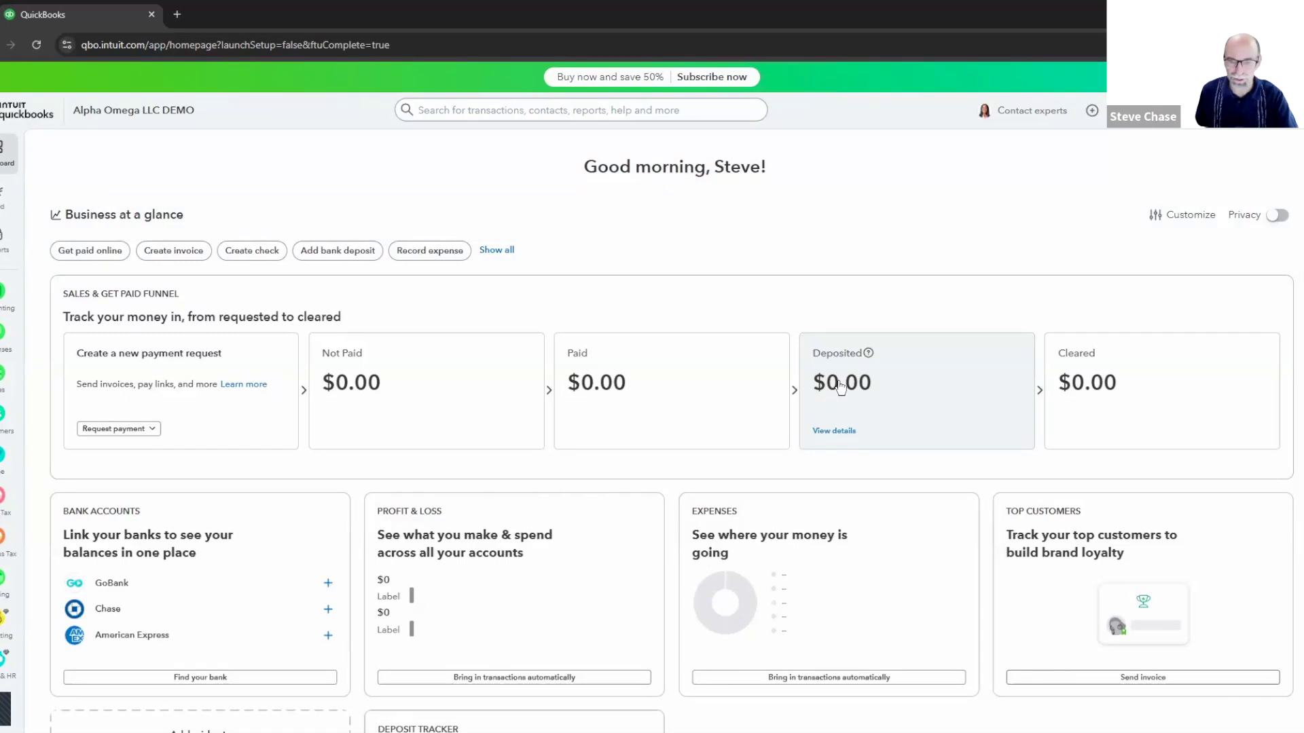
Step: From Sales > Invoices, create a new invoice, number 1001
mouse_move(2, 379)
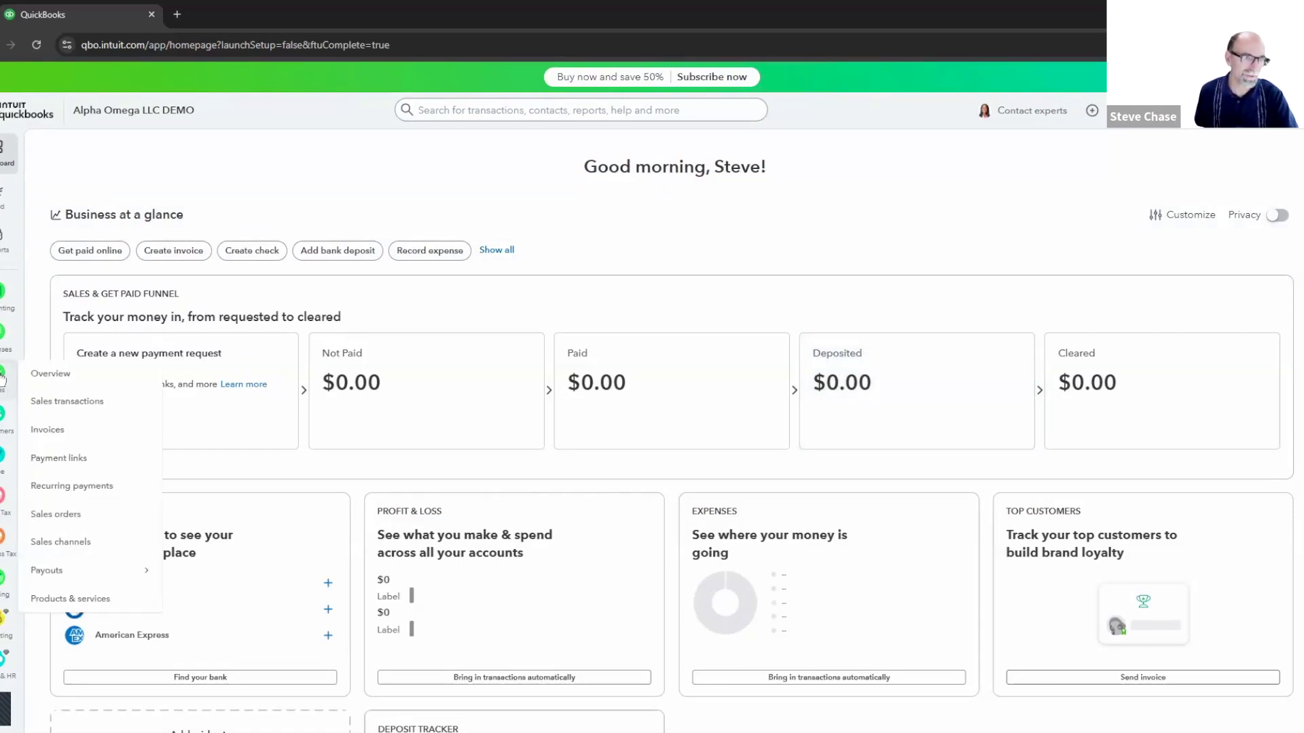
click(2, 379)
click(70, 222)
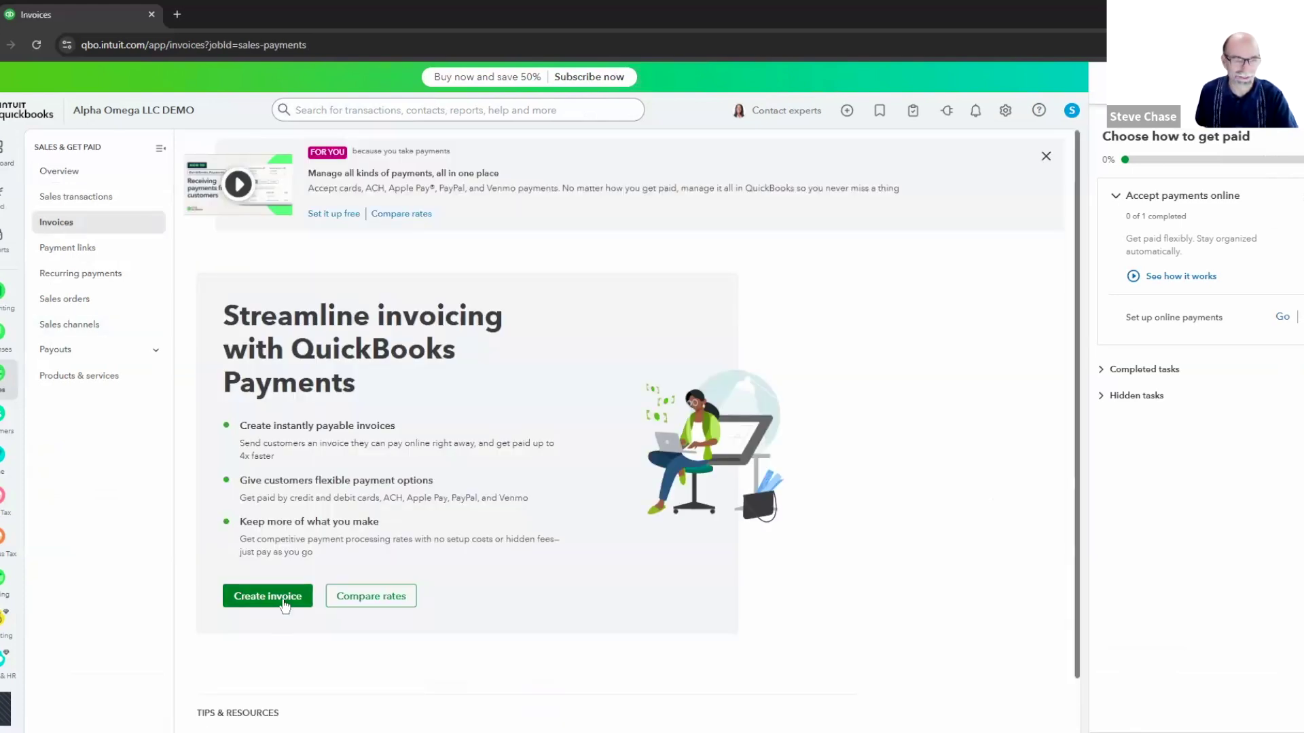
click(284, 600)
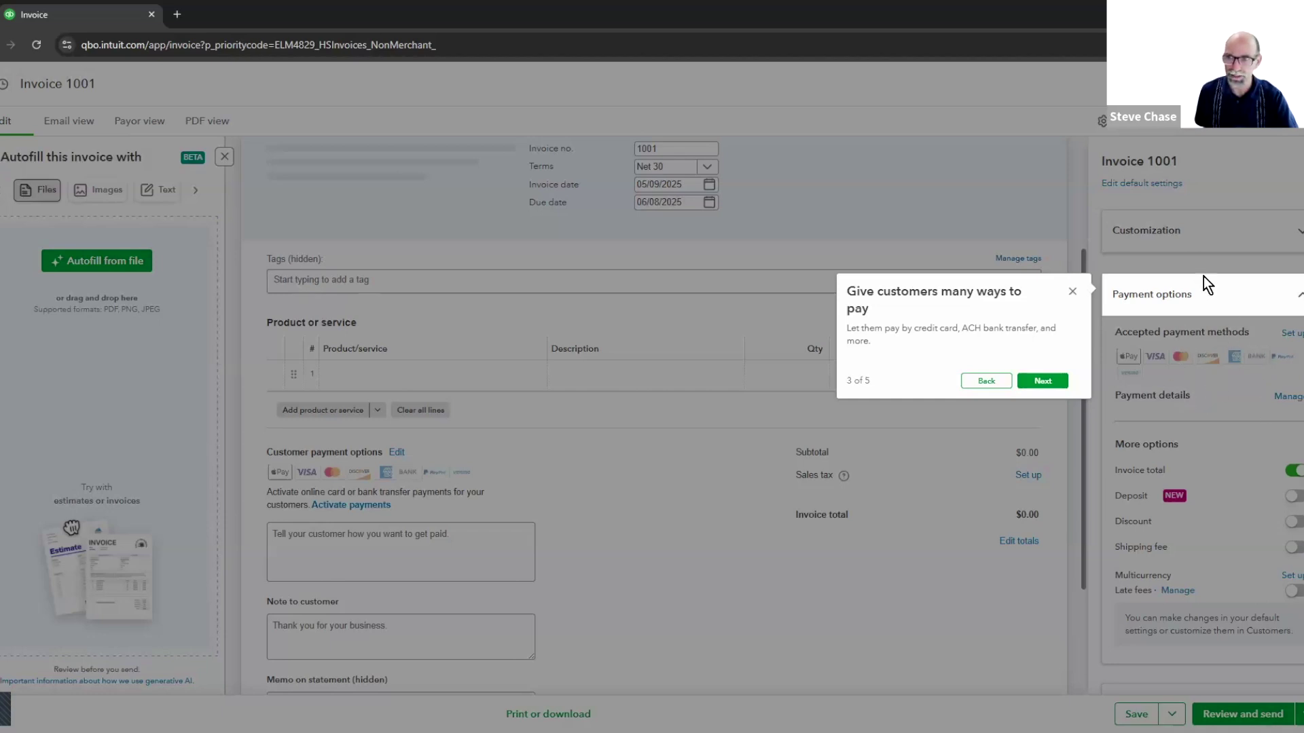
Step: Dismiss the invoice walkthrough and choose to add a new customer for invoice 1001
click(1042, 382)
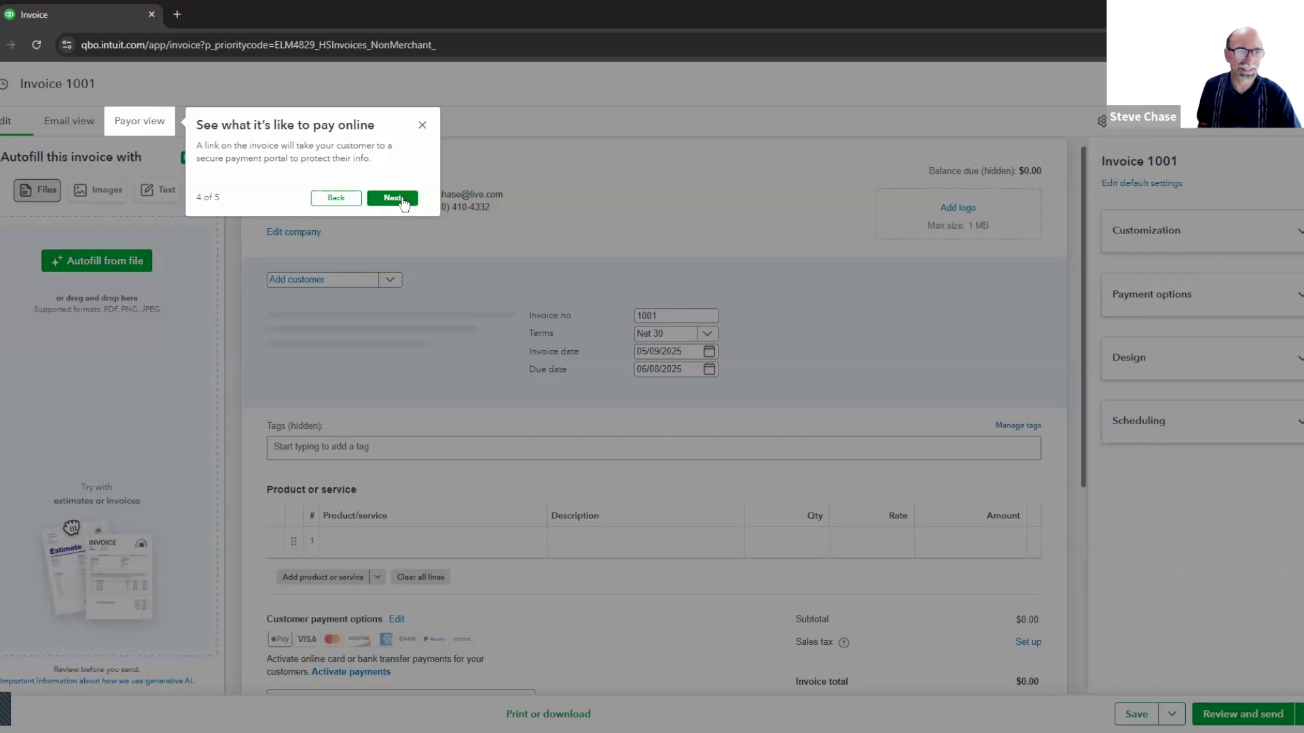
click(394, 199)
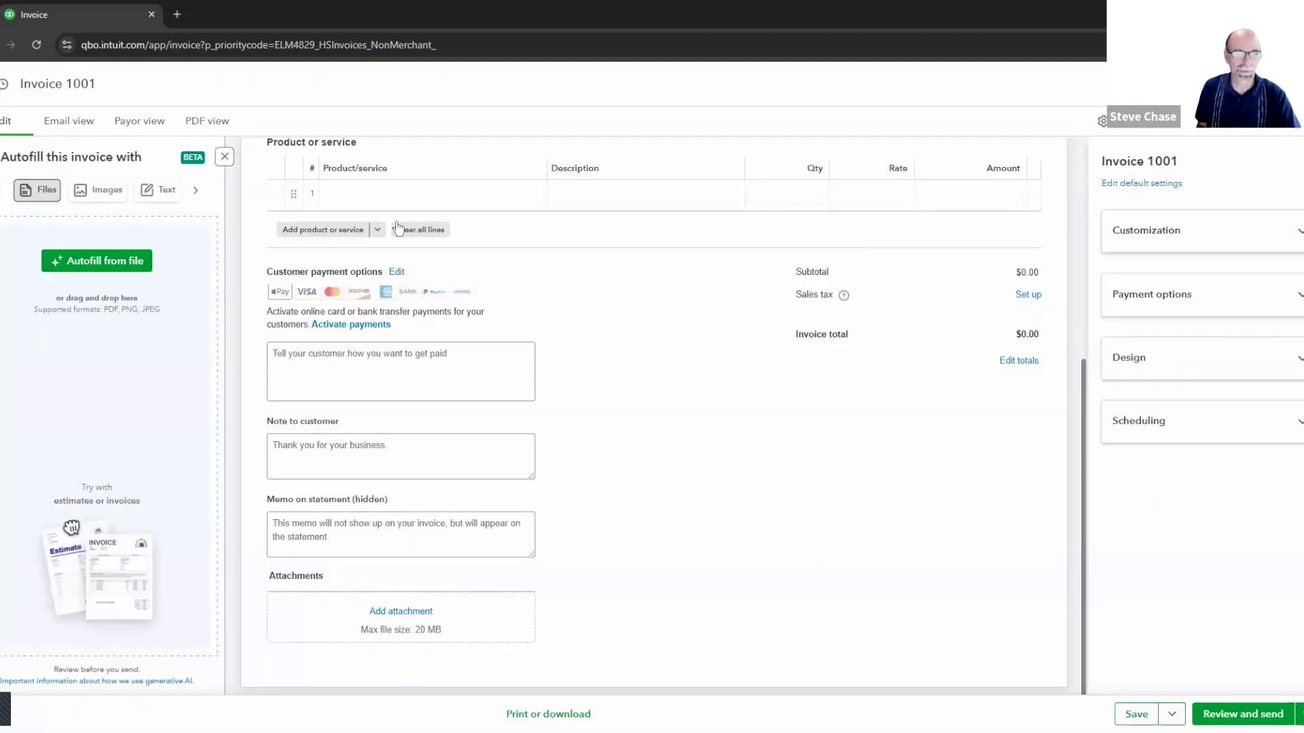
click(360, 245)
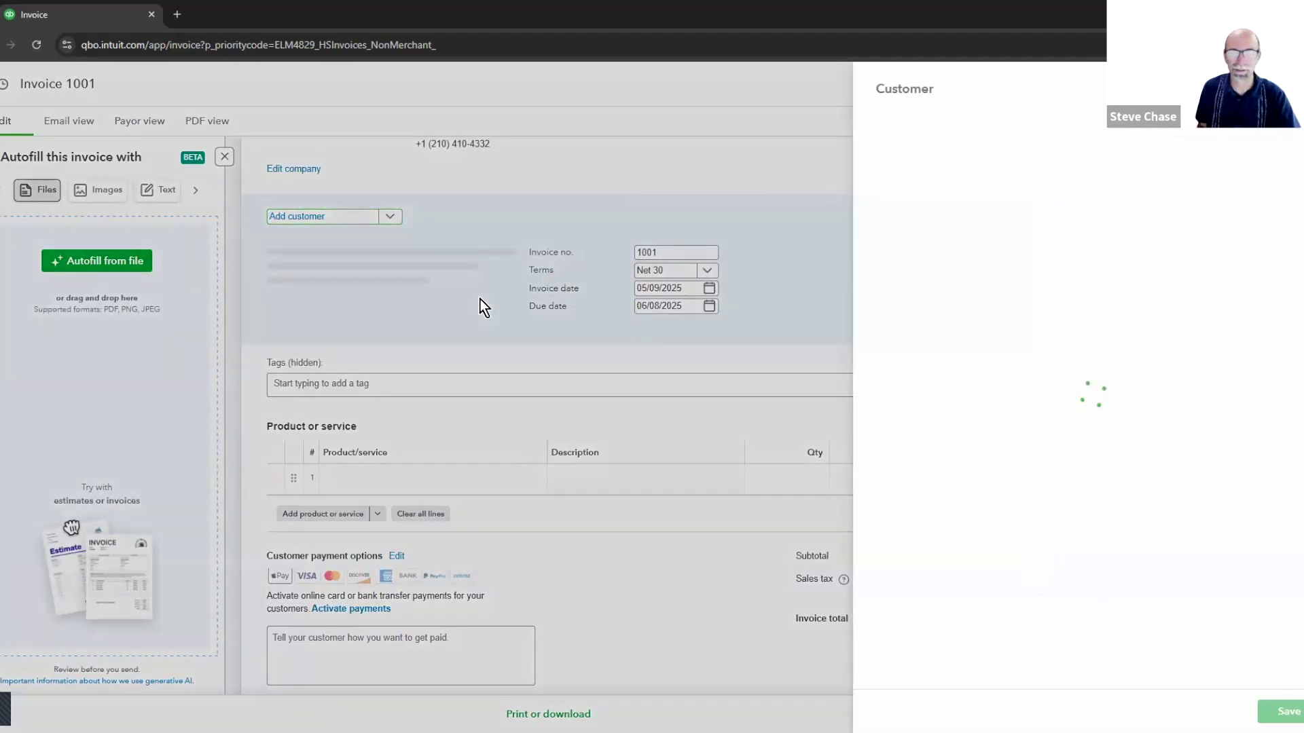
Step: Create the new customer by entering the customer's first name and saving it onto the invoice
click(1008, 197)
text(C)
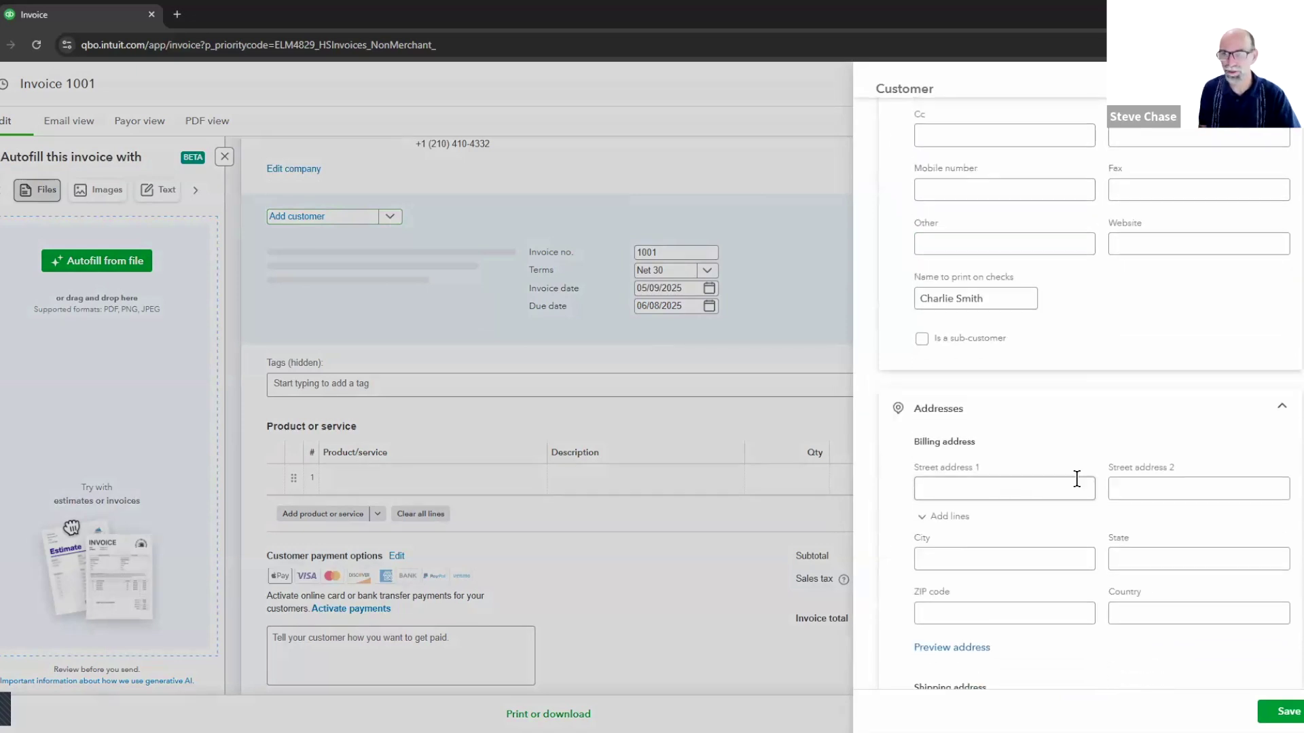
scroll(1076, 475, down, 5)
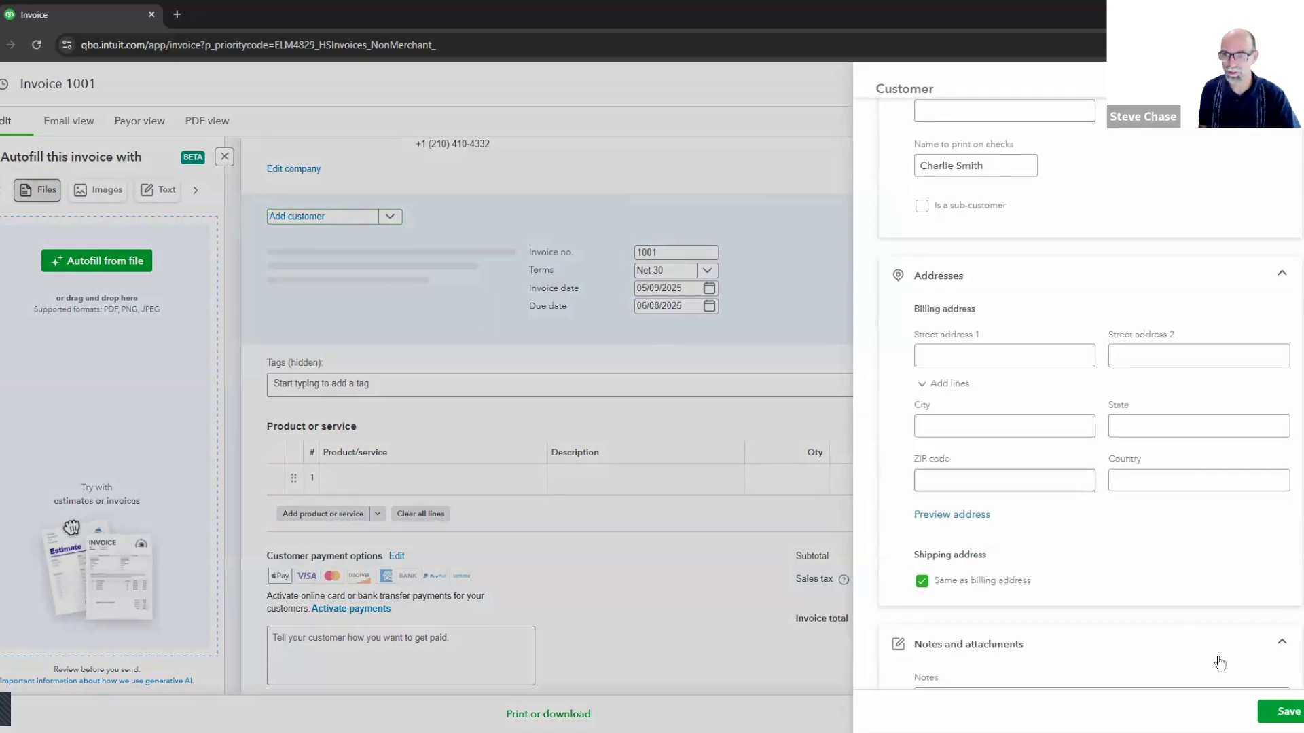
click(1288, 712)
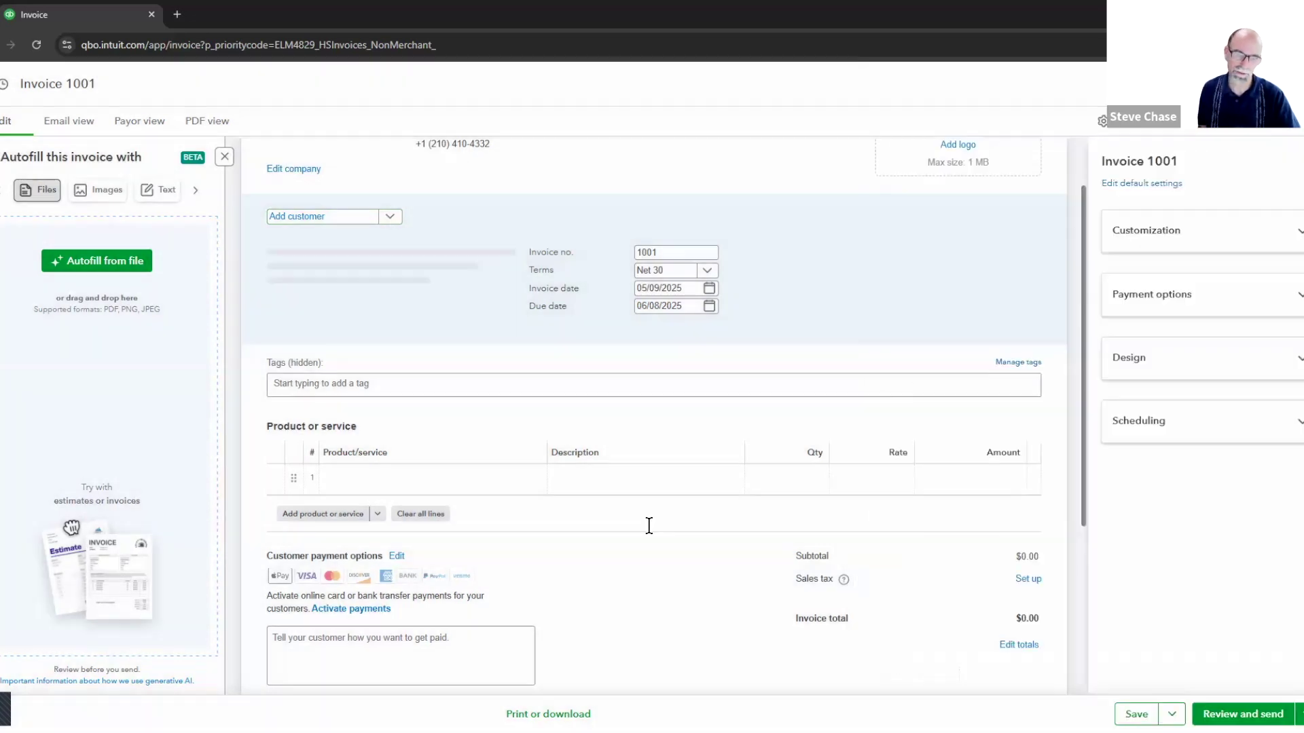
Step: Add a Services line 'plans for landscaping' at rate 4000, then save and review the invoice
scroll(522, 400, down, 2)
click(531, 386)
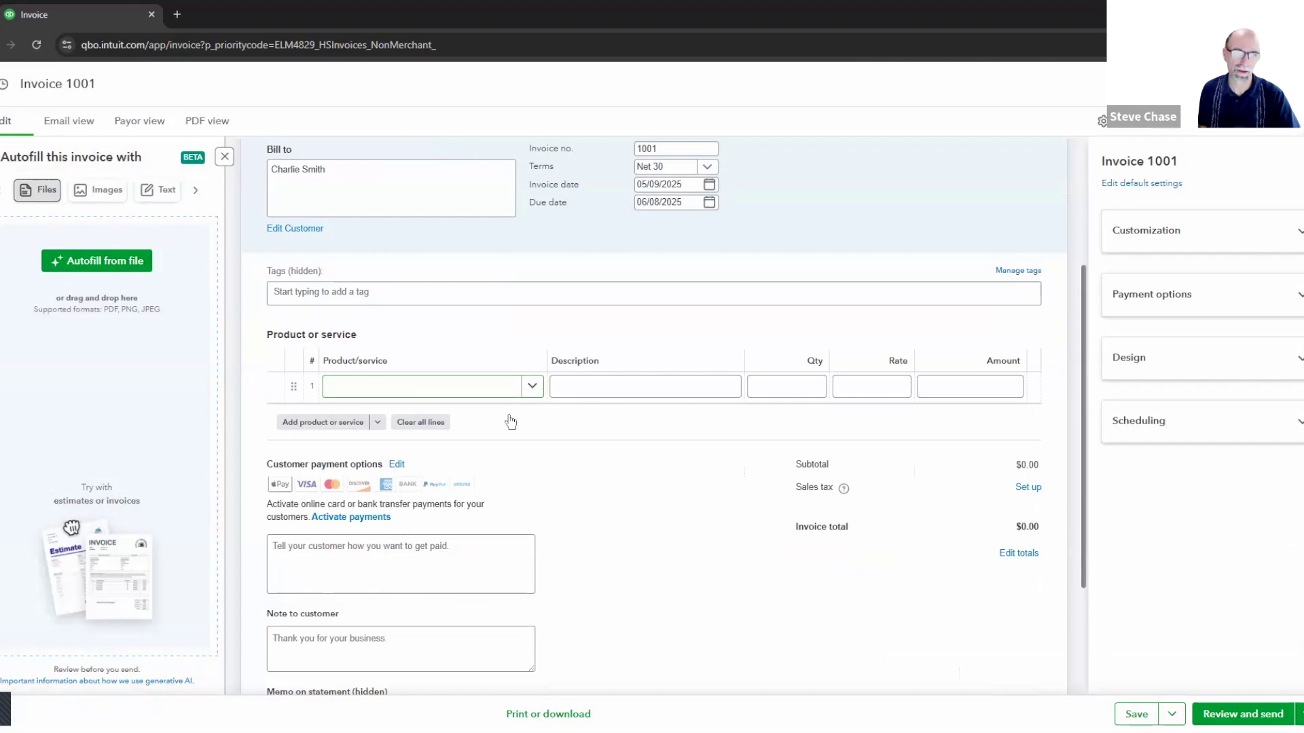
click(444, 472)
click(612, 385)
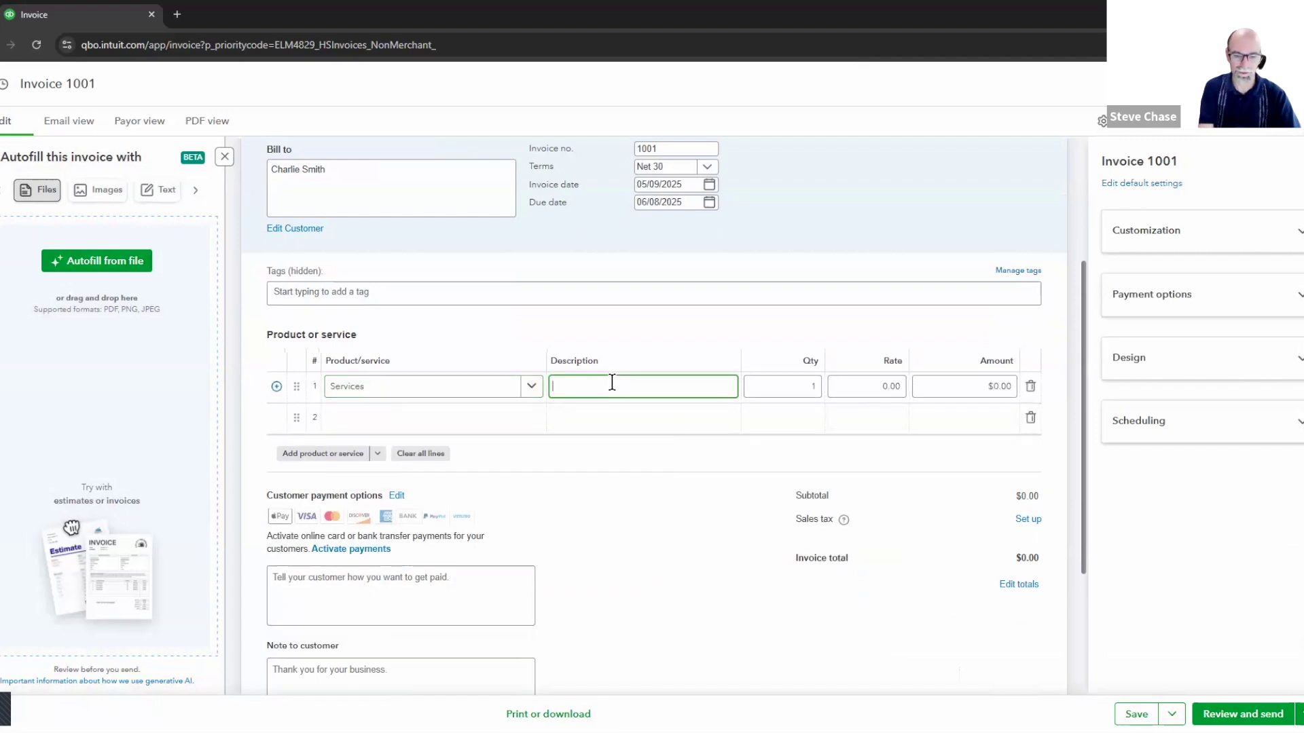
text(plans)
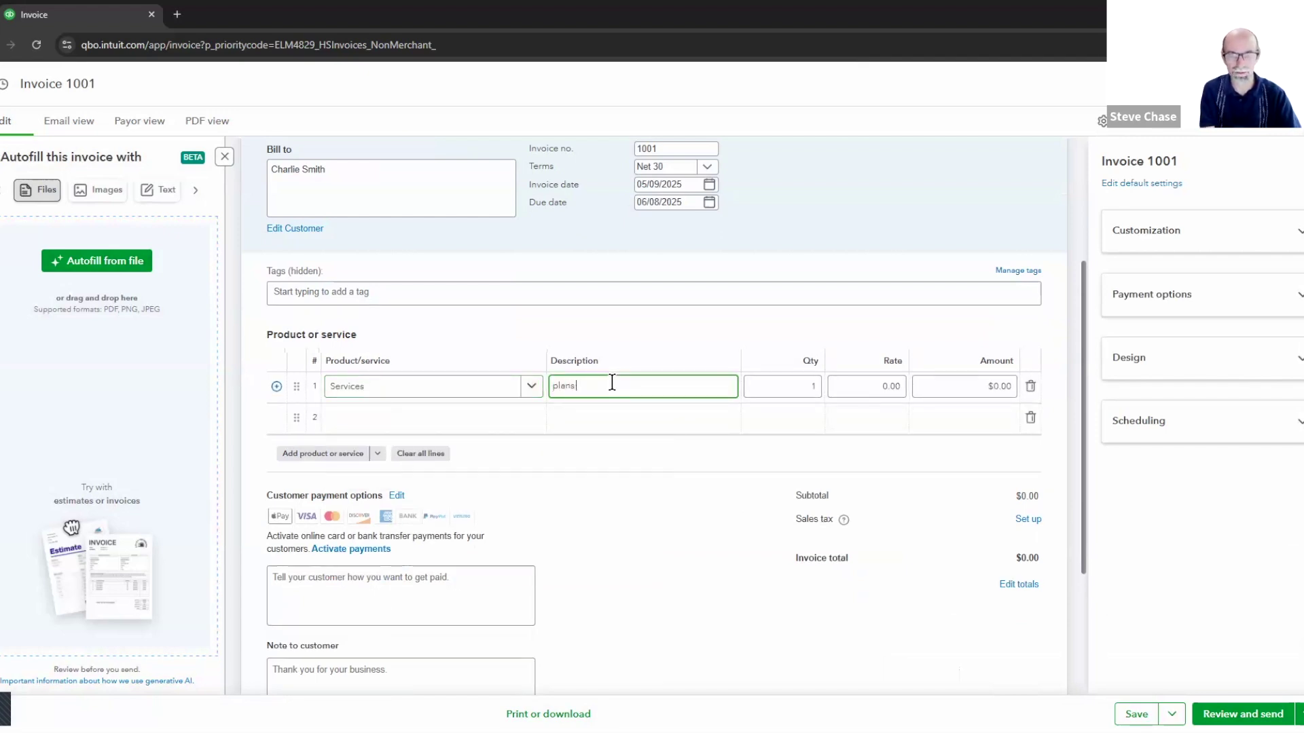
text( for landscaping)
key(Tab)
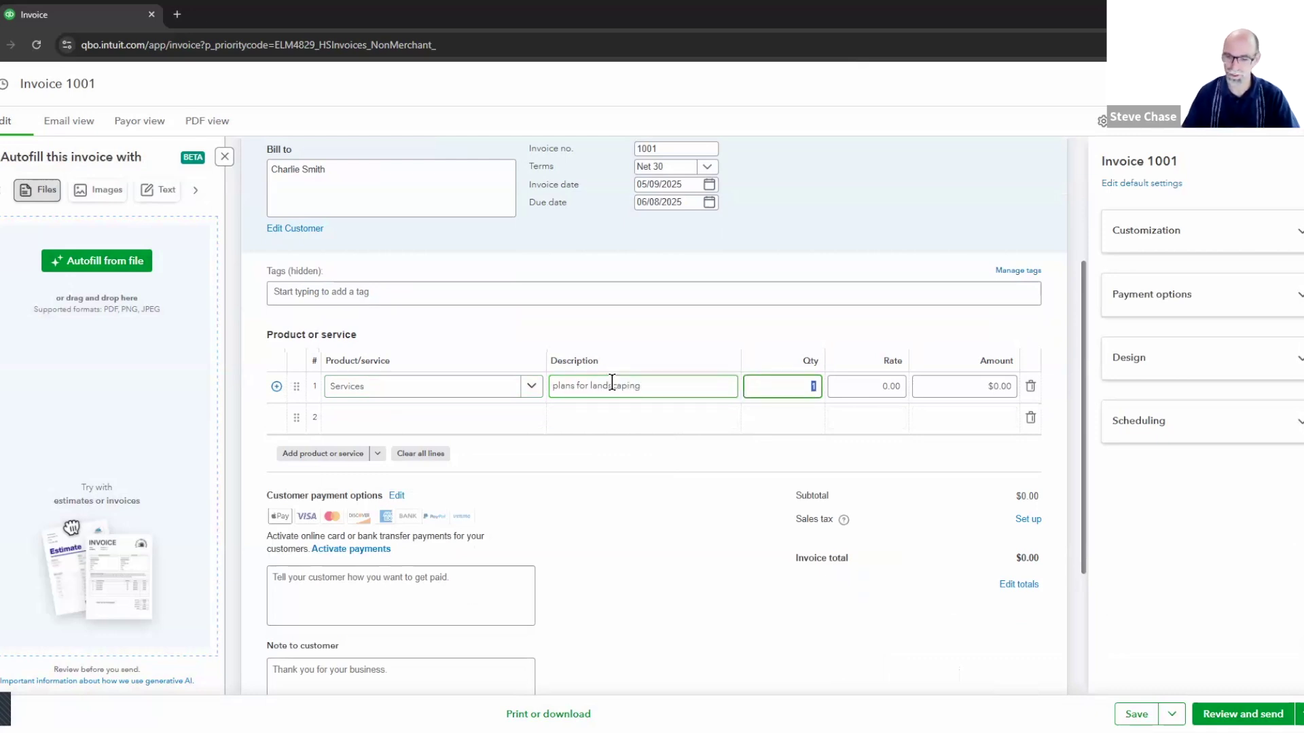
key(Tab)
text(4000)
key(Tab)
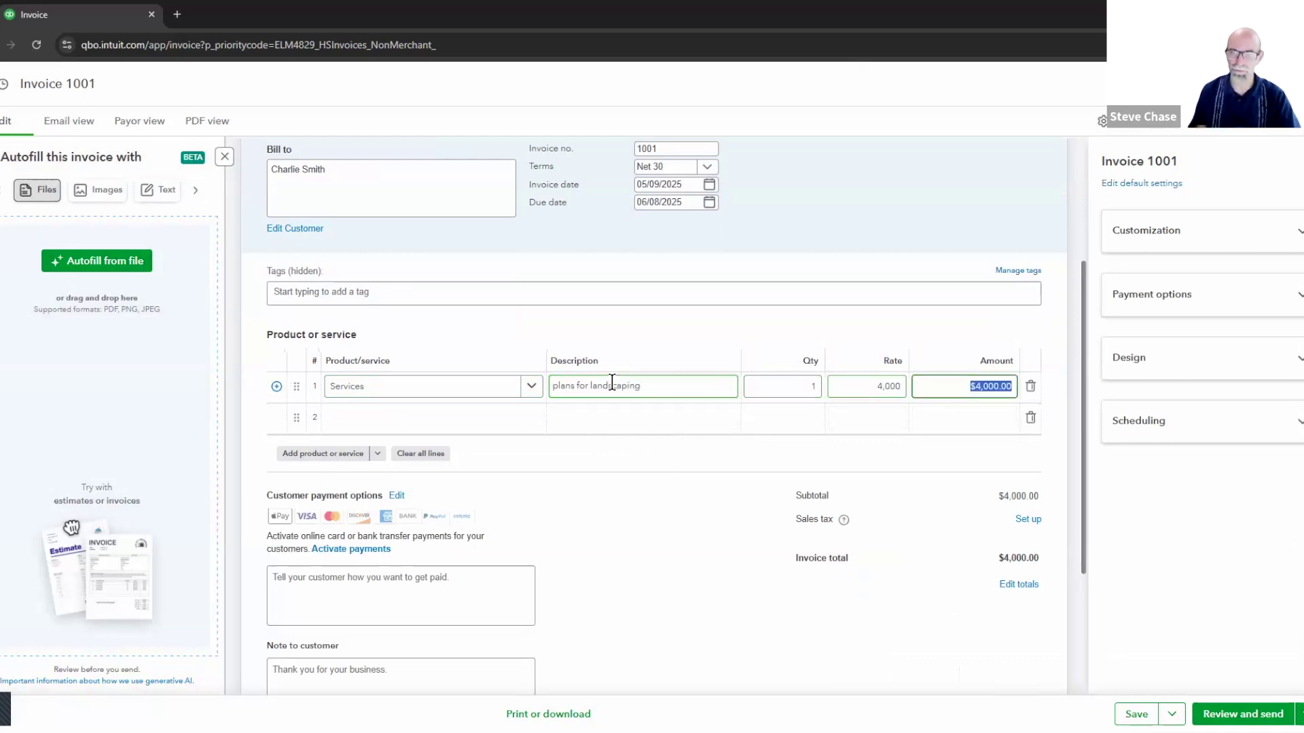
click(576, 523)
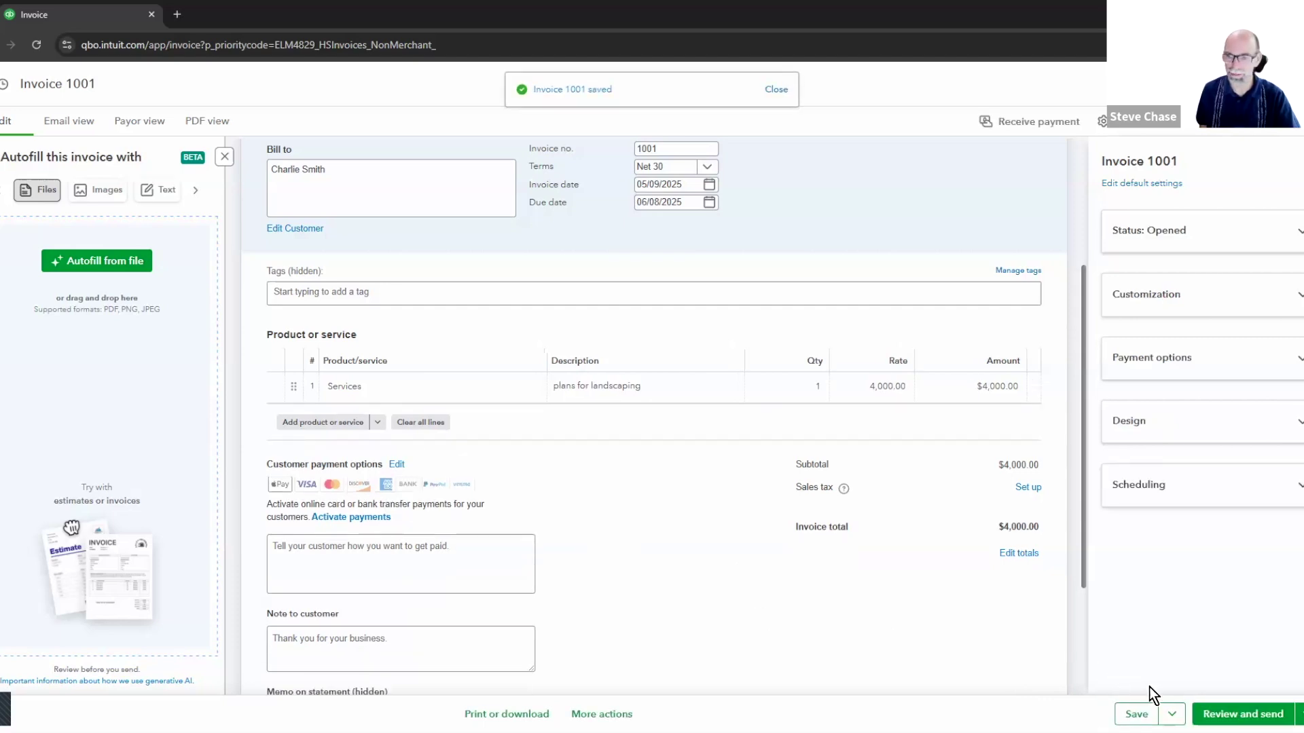
click(1242, 714)
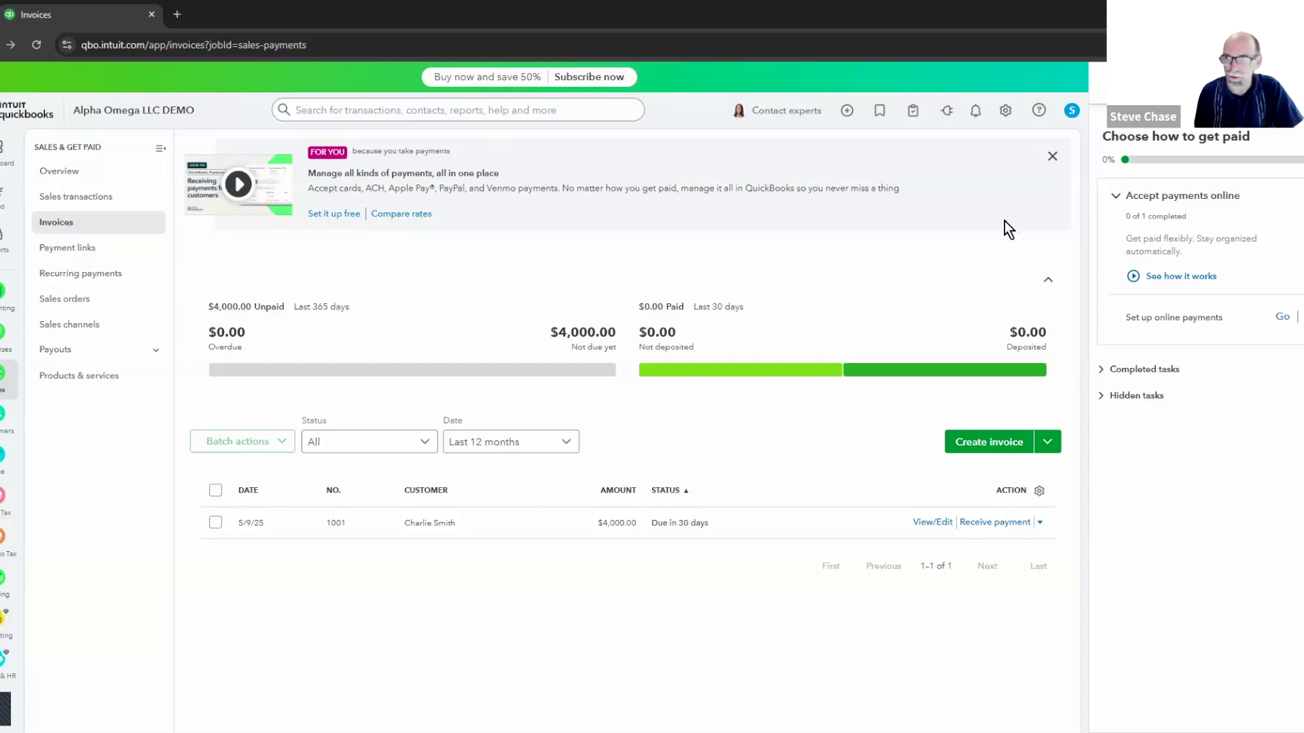
Step: Create a Bank-type account named Chase Bank 5555 in the chart of accounts
click(1006, 112)
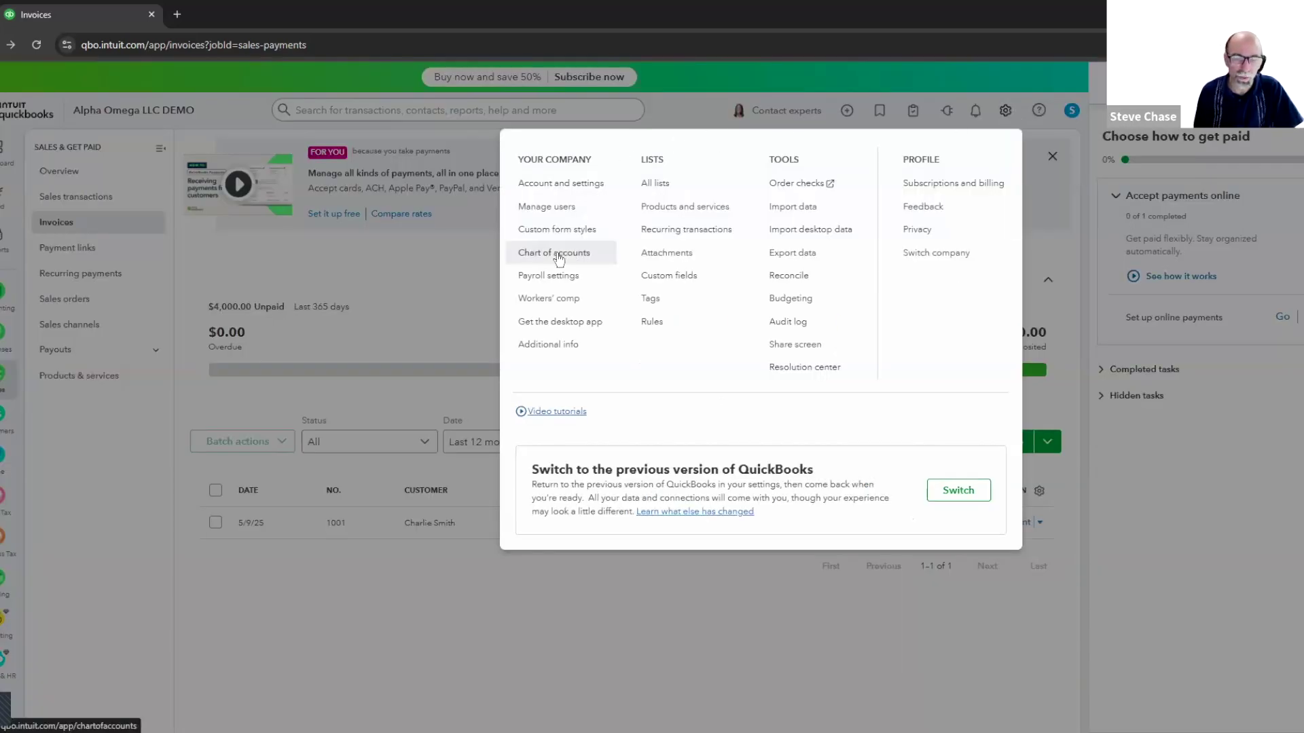
click(549, 254)
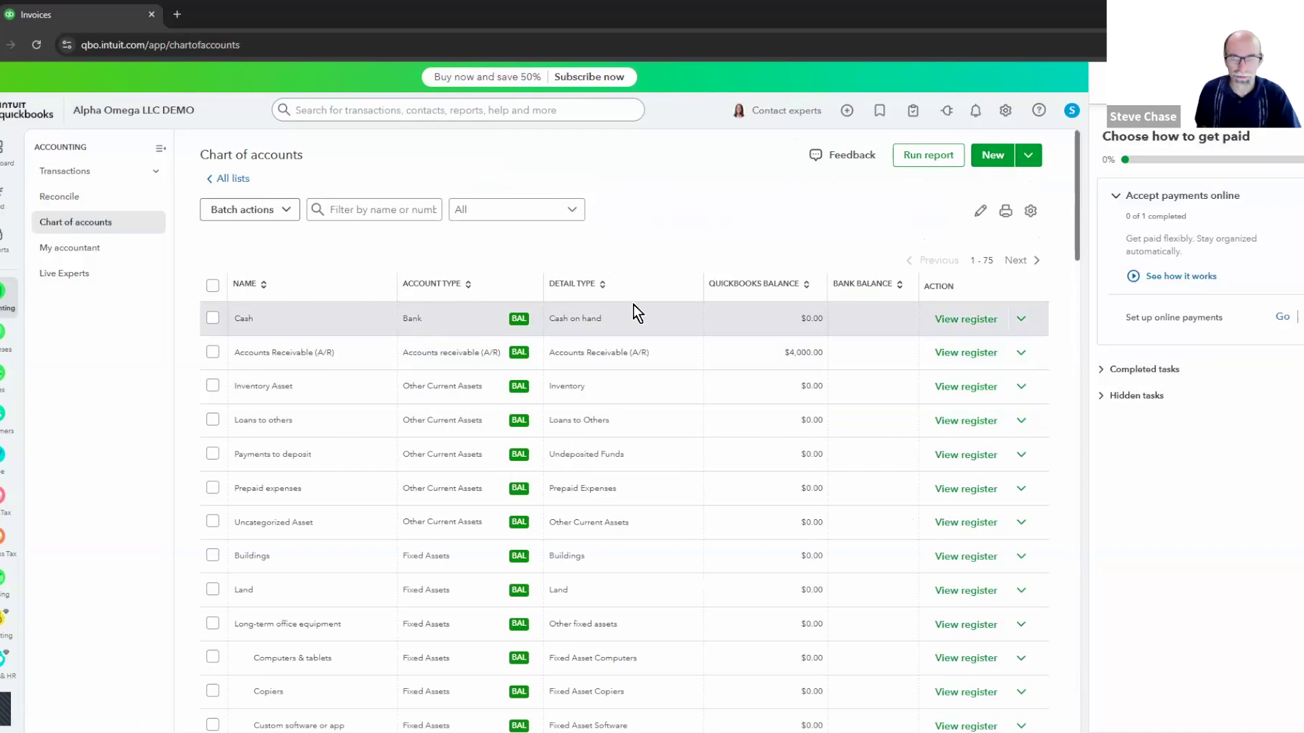
click(986, 158)
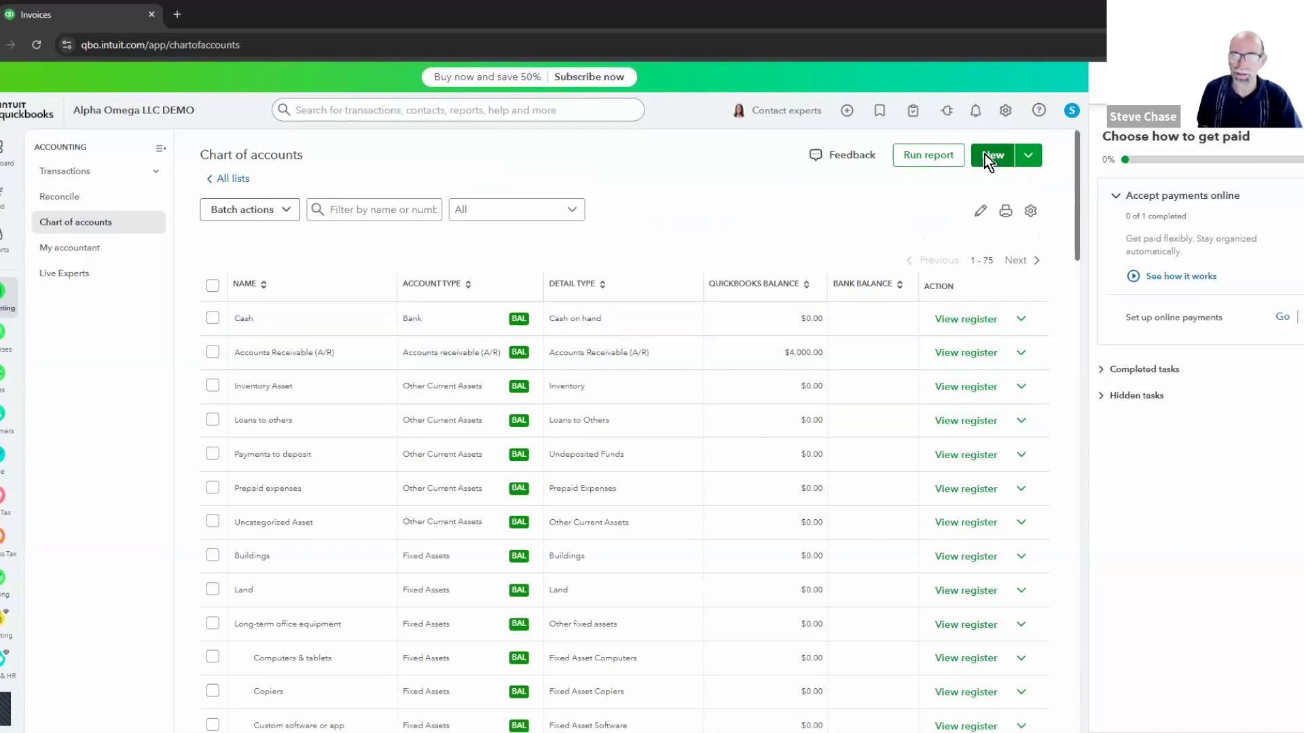
text(Chase Bank)
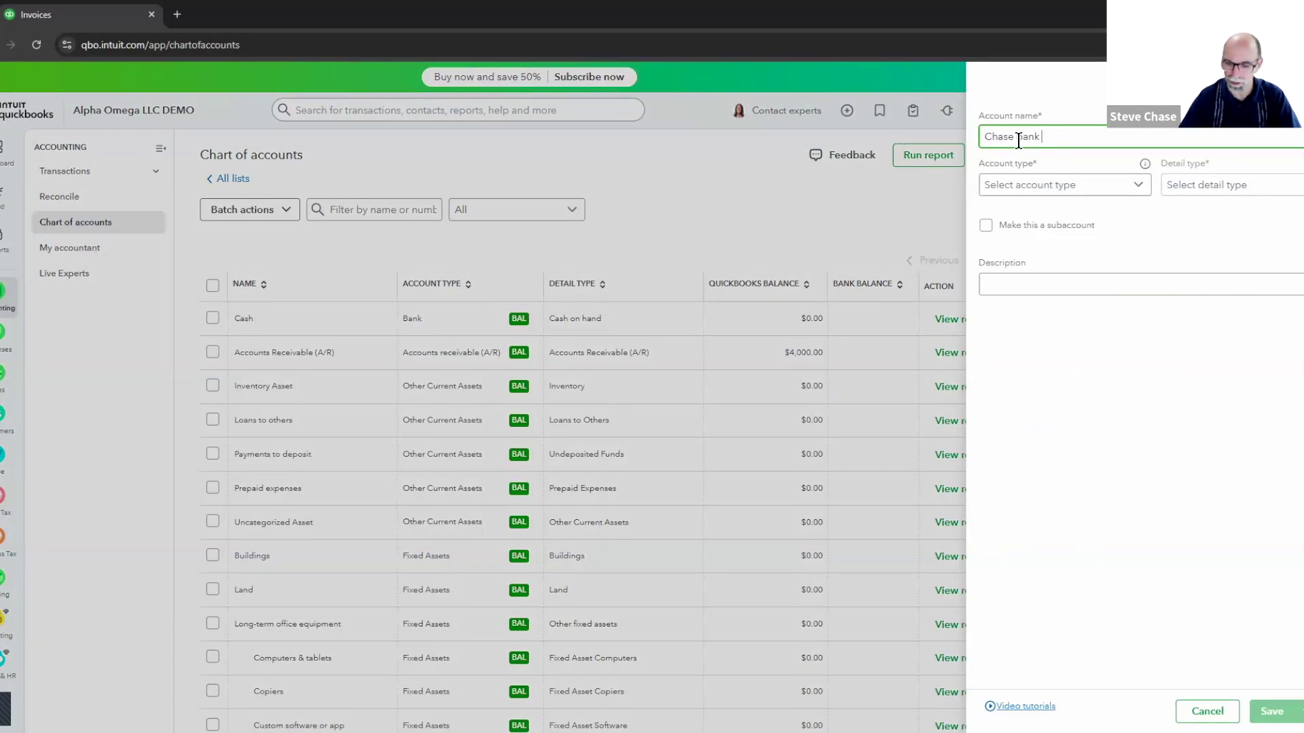
text(5555)
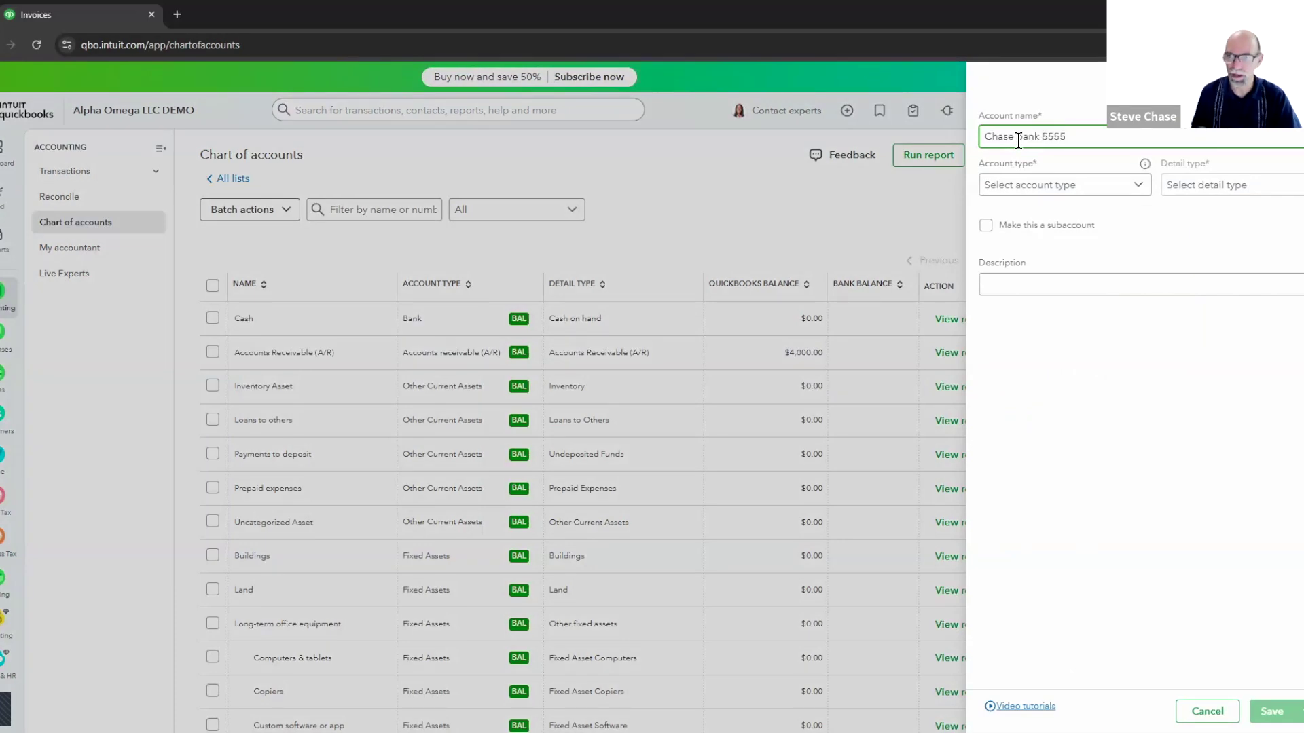
click(1035, 182)
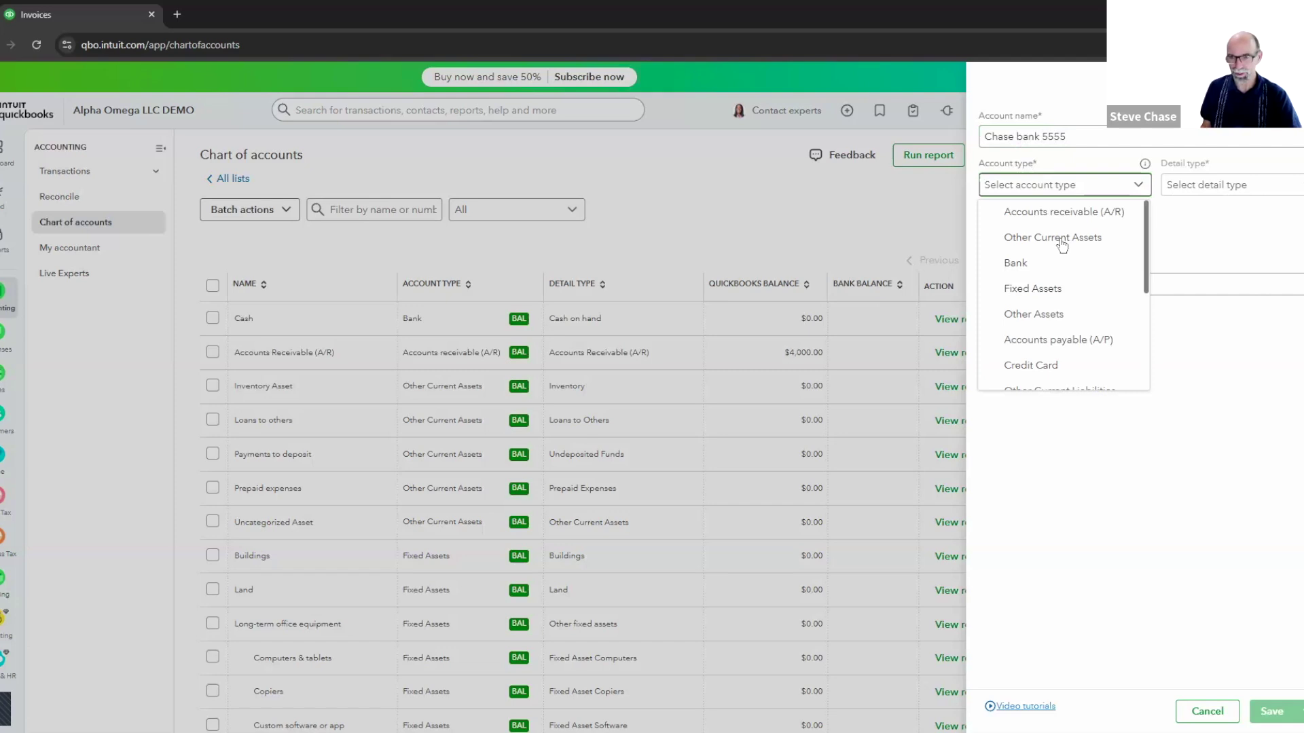
click(1208, 192)
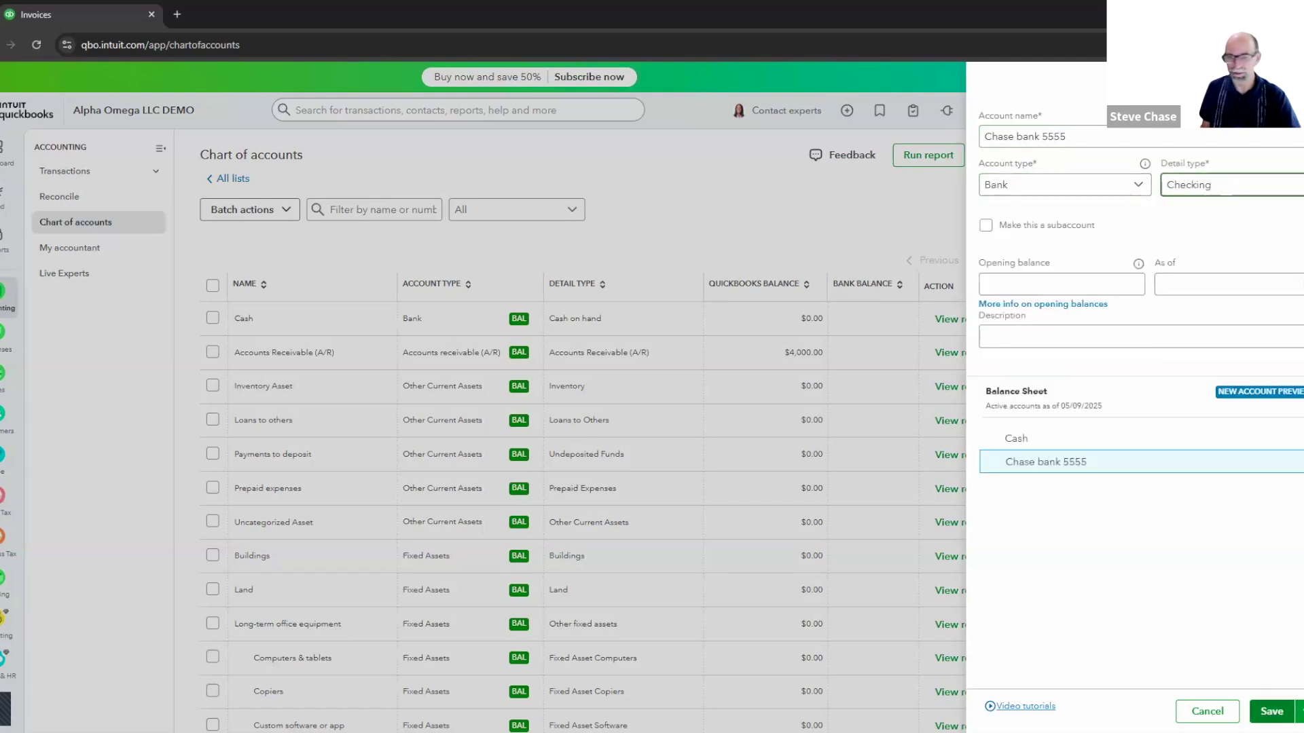
click(1271, 711)
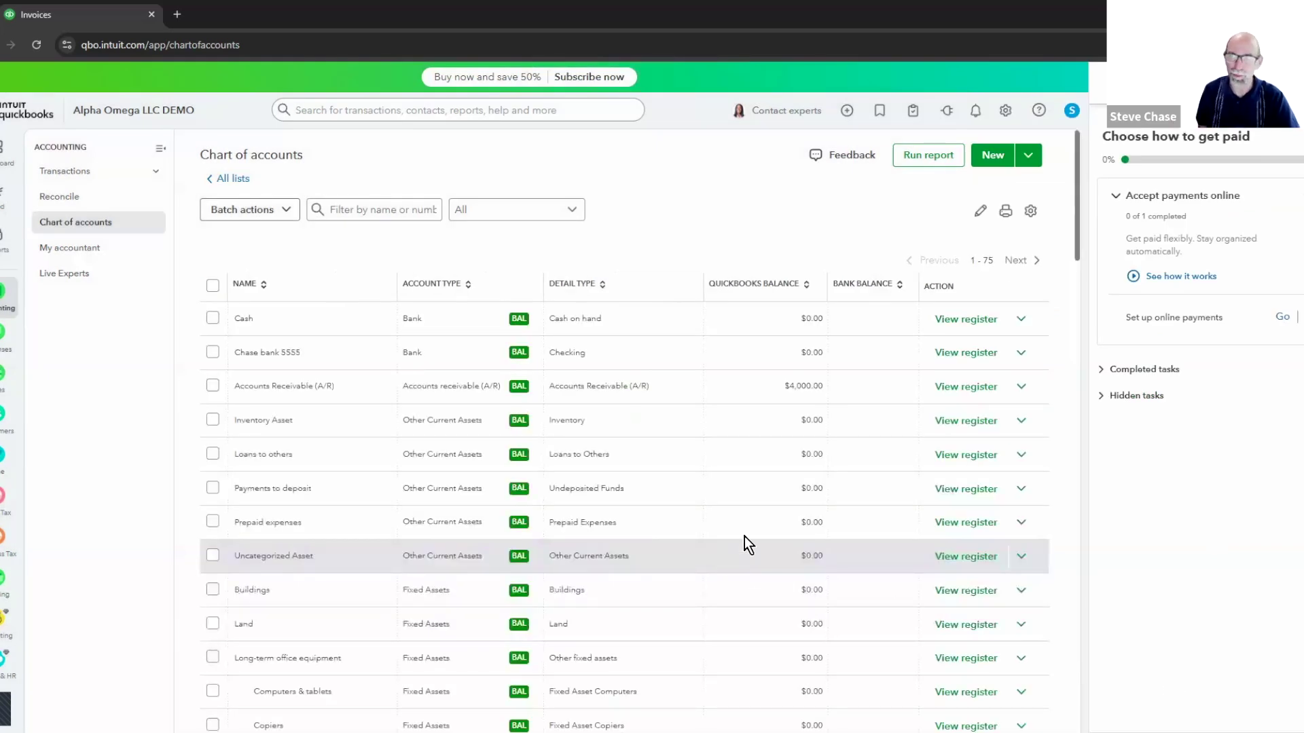
click(1005, 111)
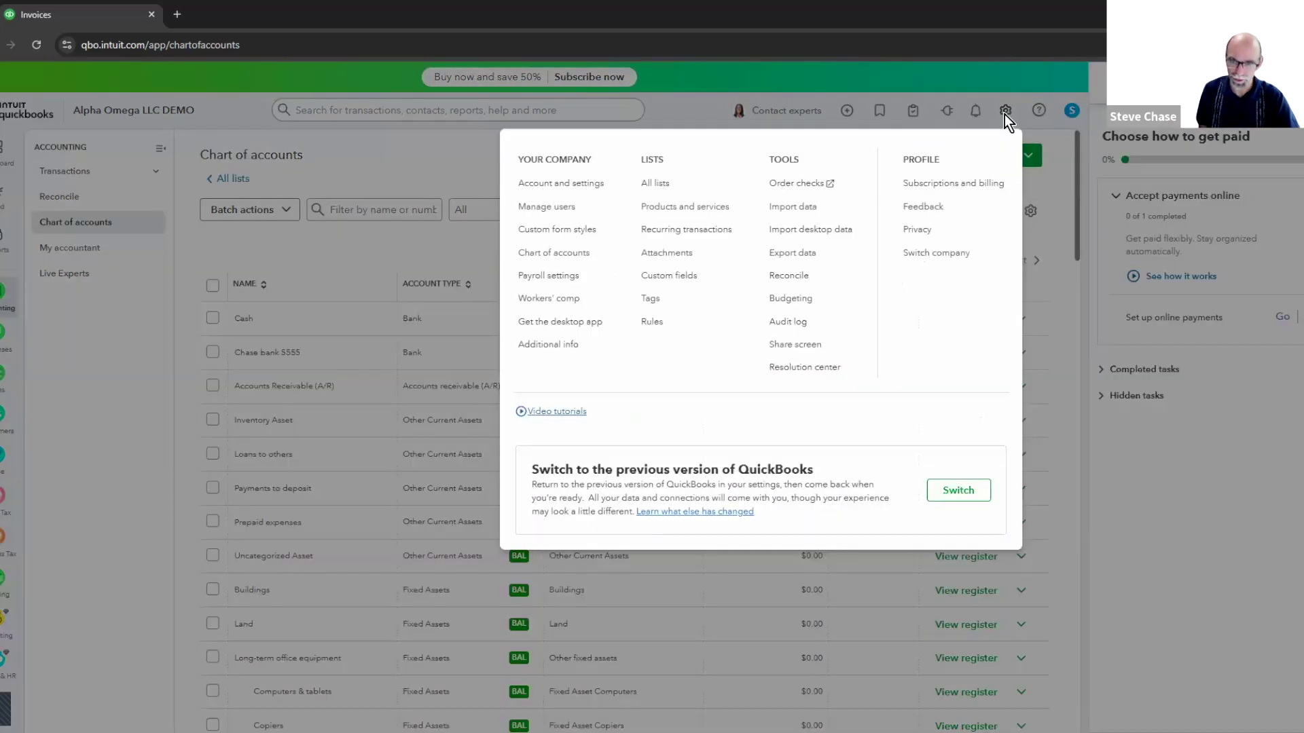
Step: Open the Reconcile page and get past the reconciliation introduction
click(788, 276)
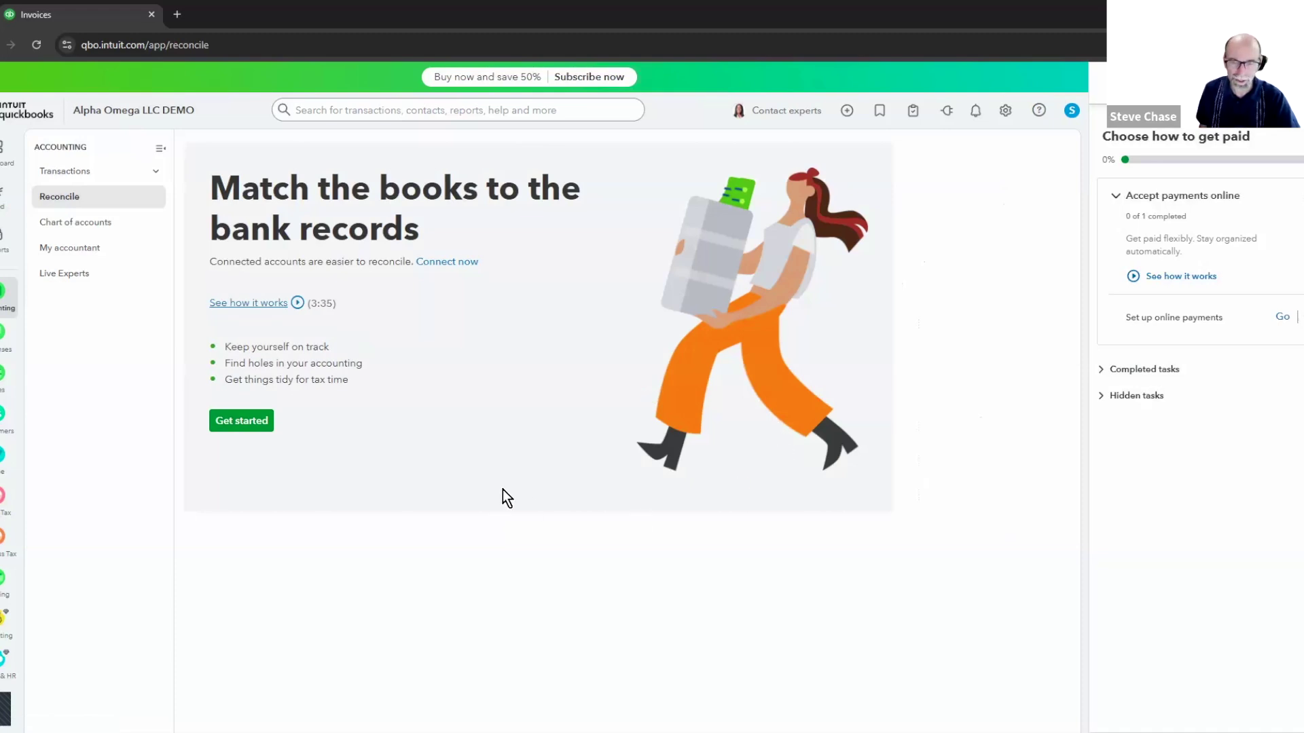
click(243, 426)
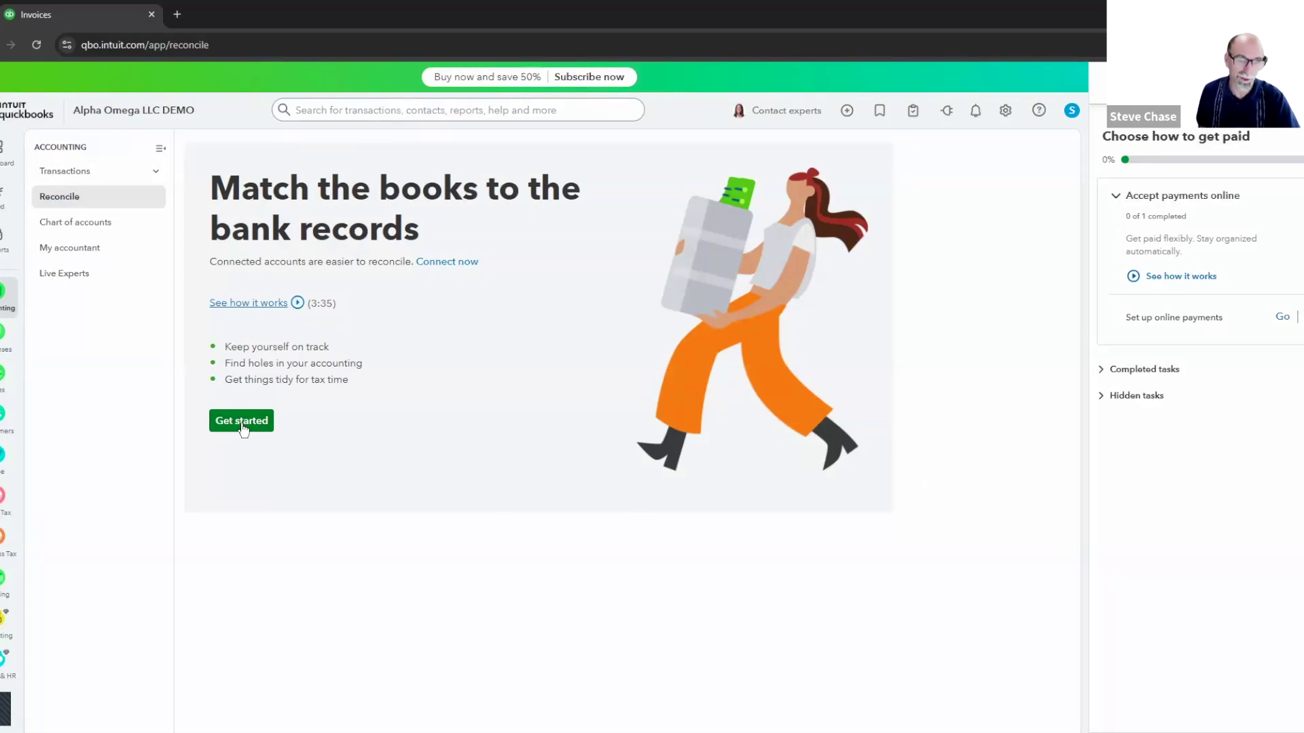
click(243, 423)
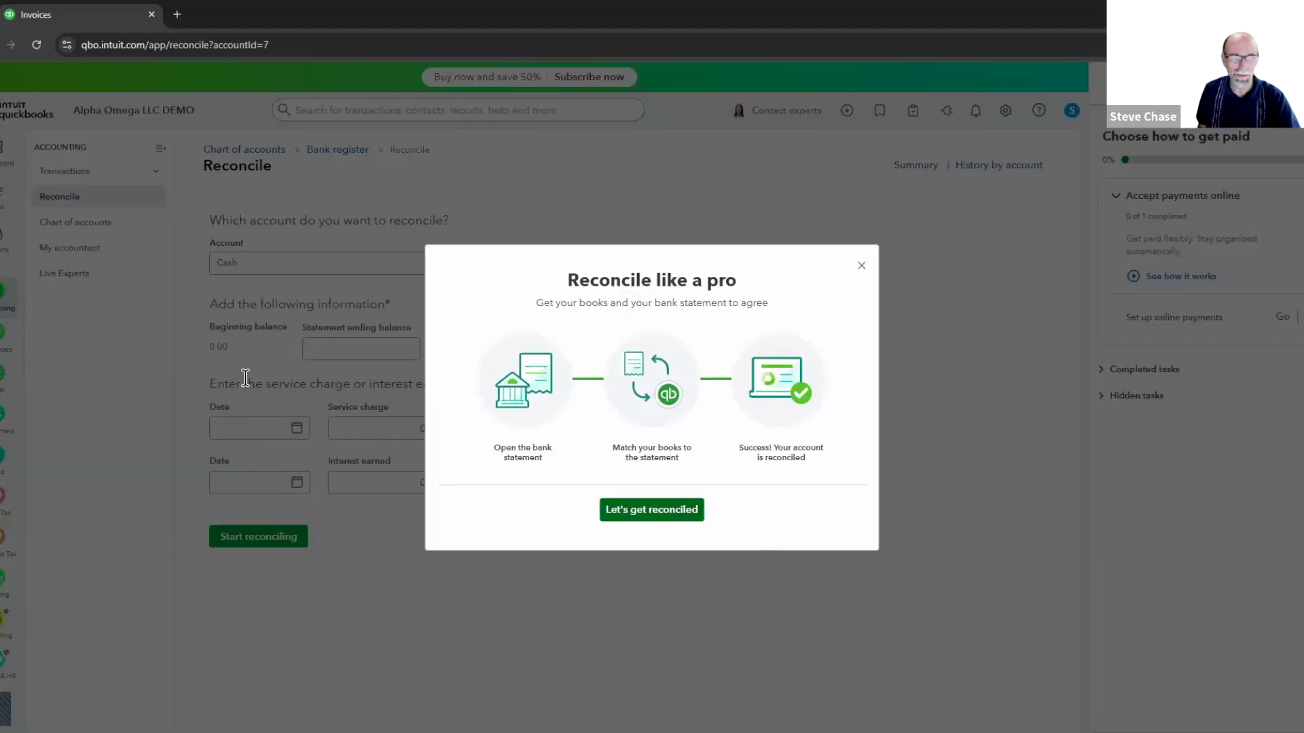
click(682, 508)
Step: Reconcile Chase bank 5555 with ending balance 4000 and ending date 05/31/2025
click(384, 263)
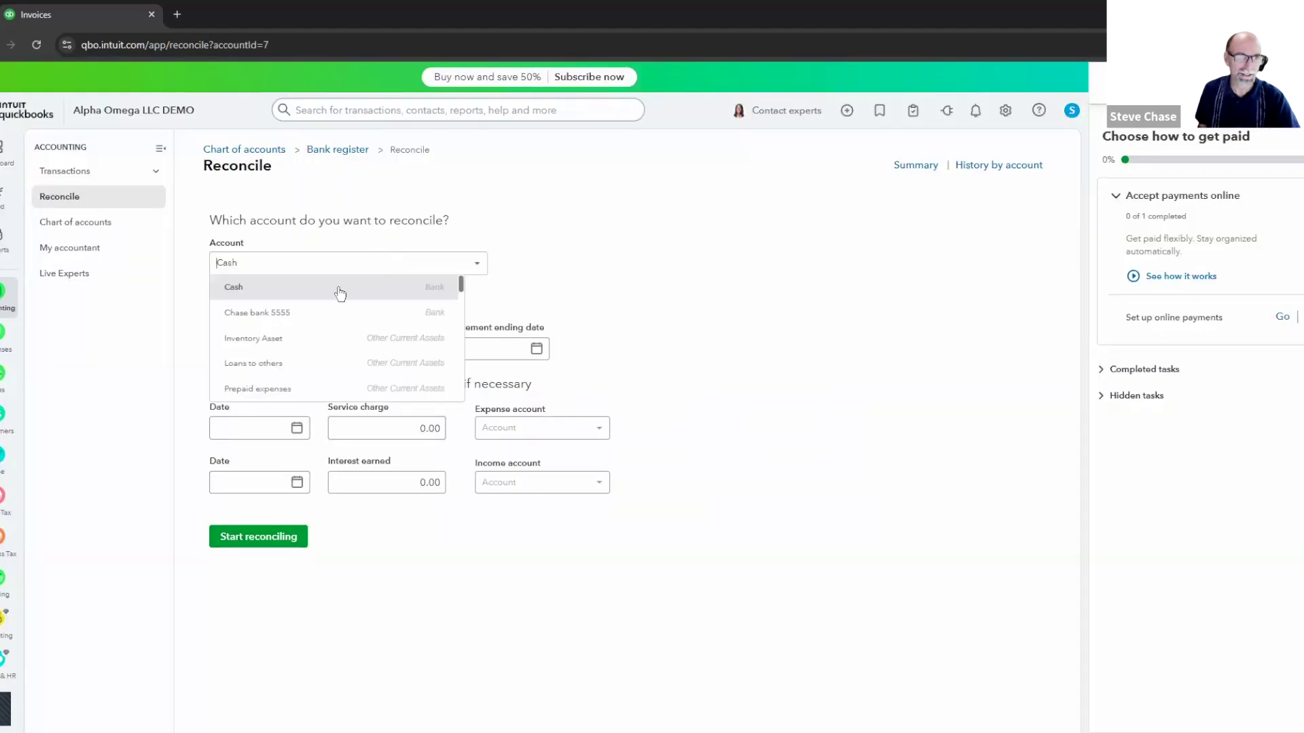
click(279, 316)
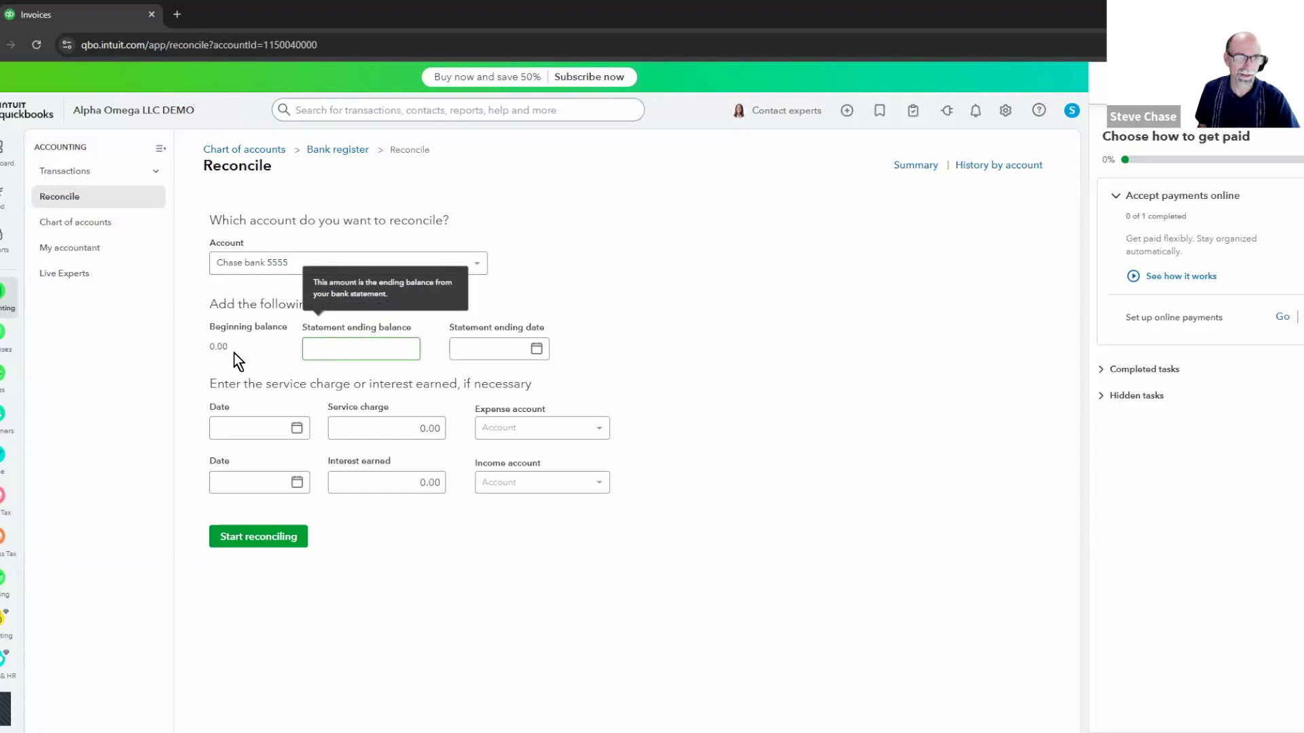
click(343, 354)
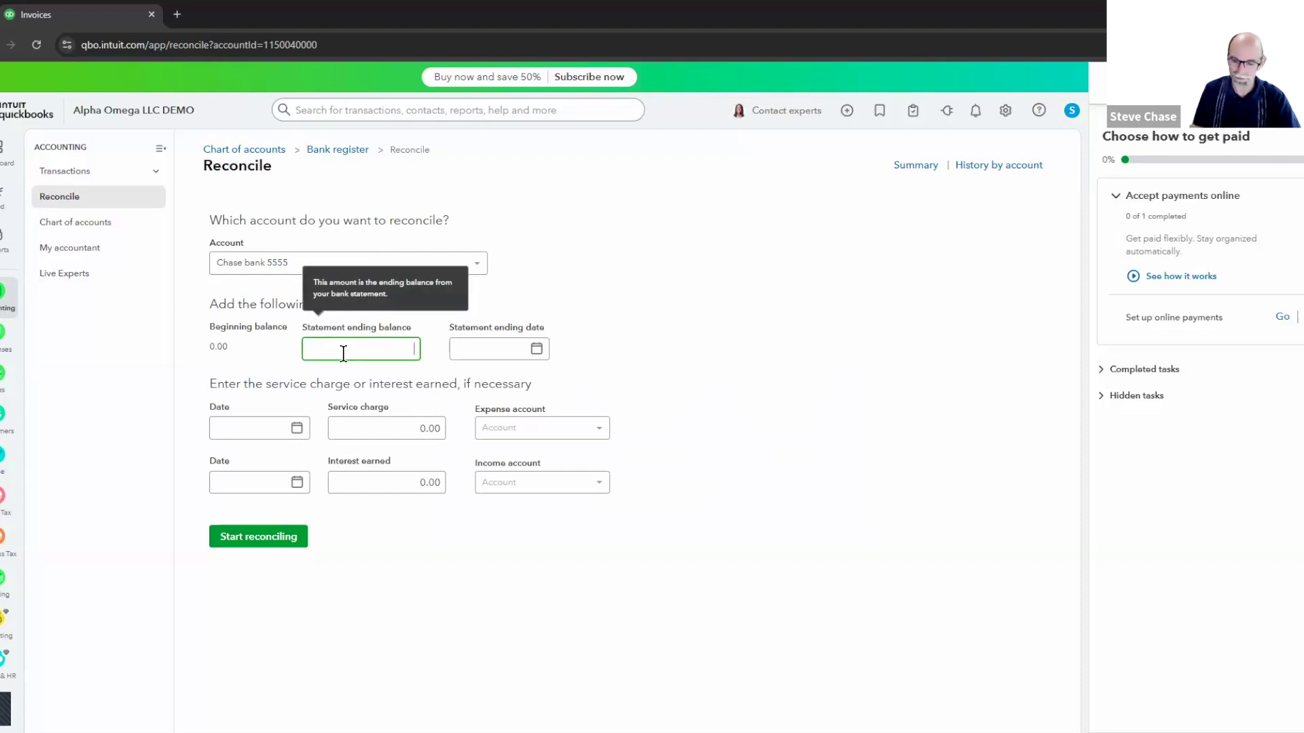
text(4000)
key(Tab)
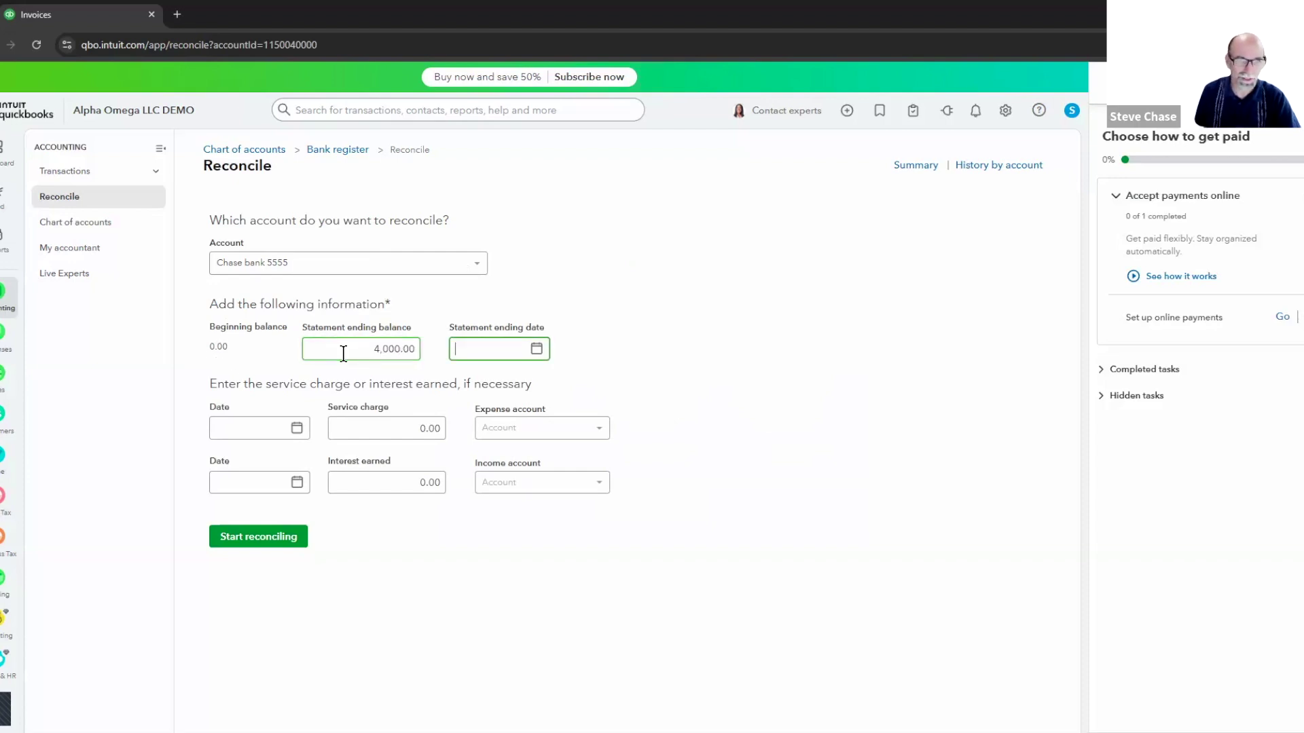
click(536, 349)
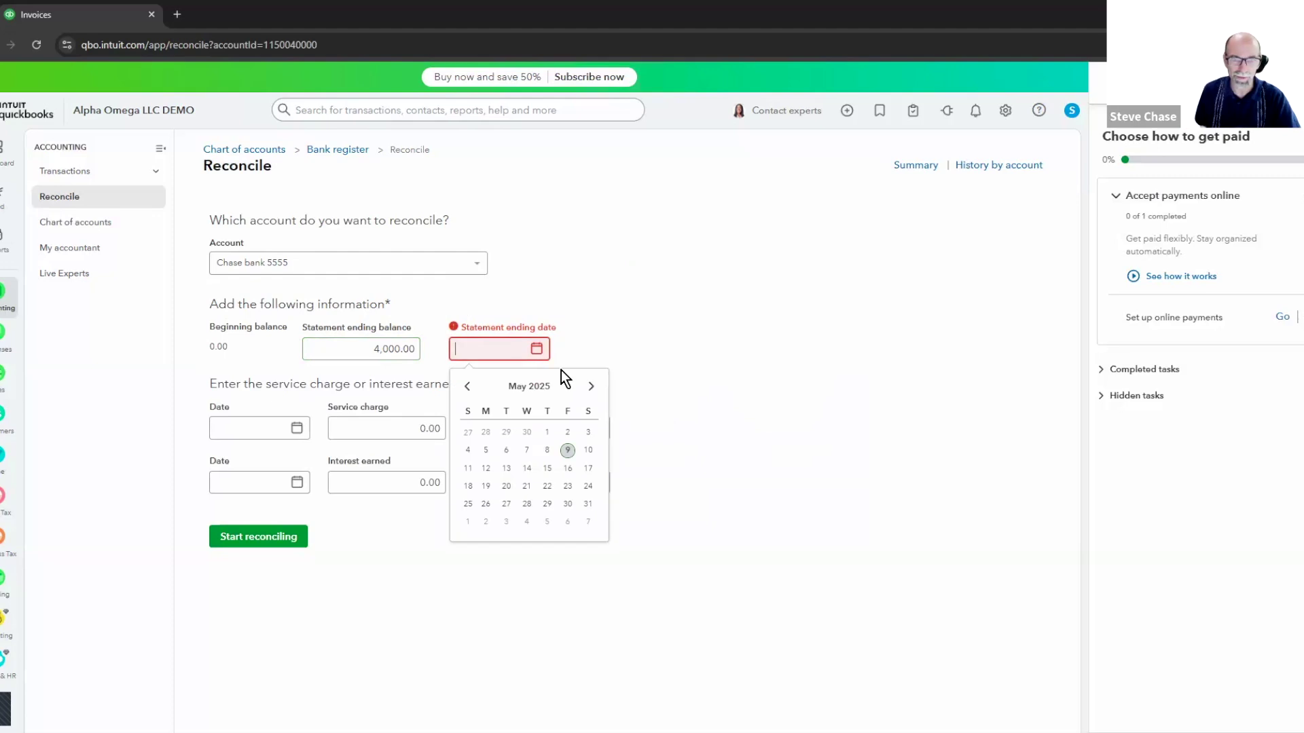
click(588, 503)
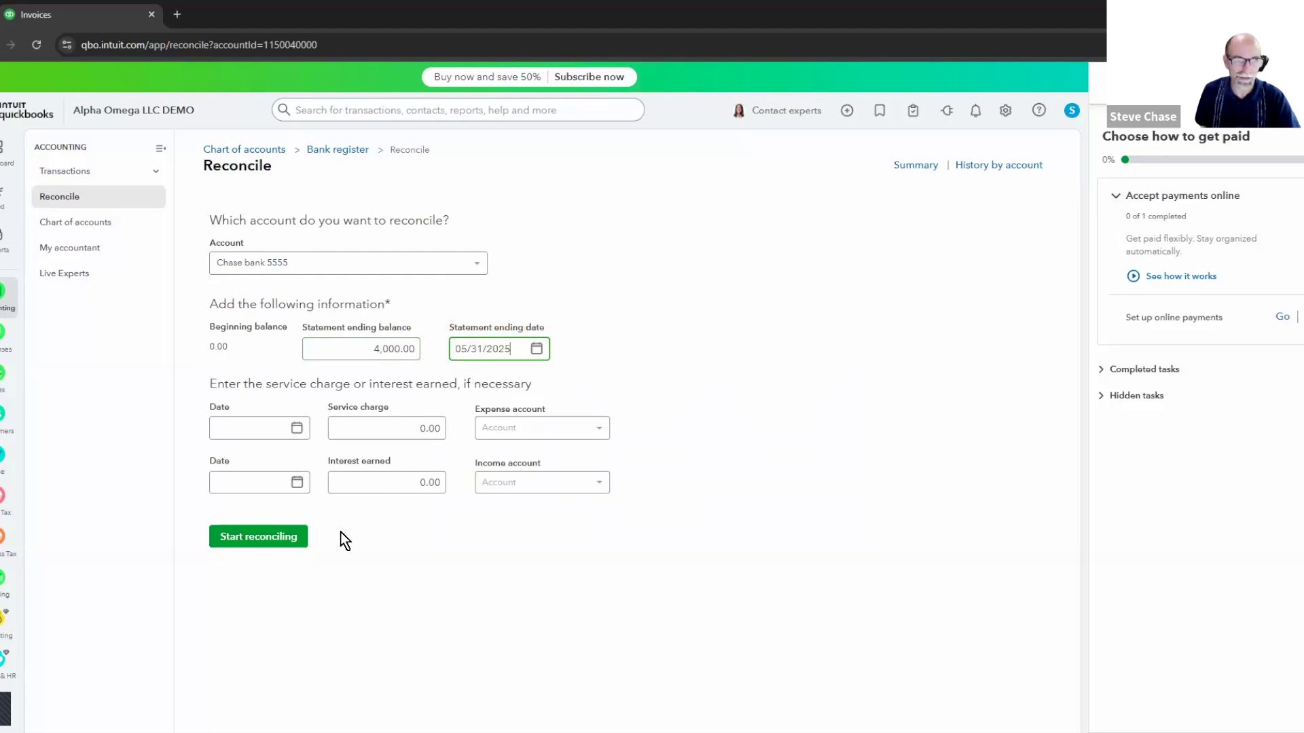
click(263, 537)
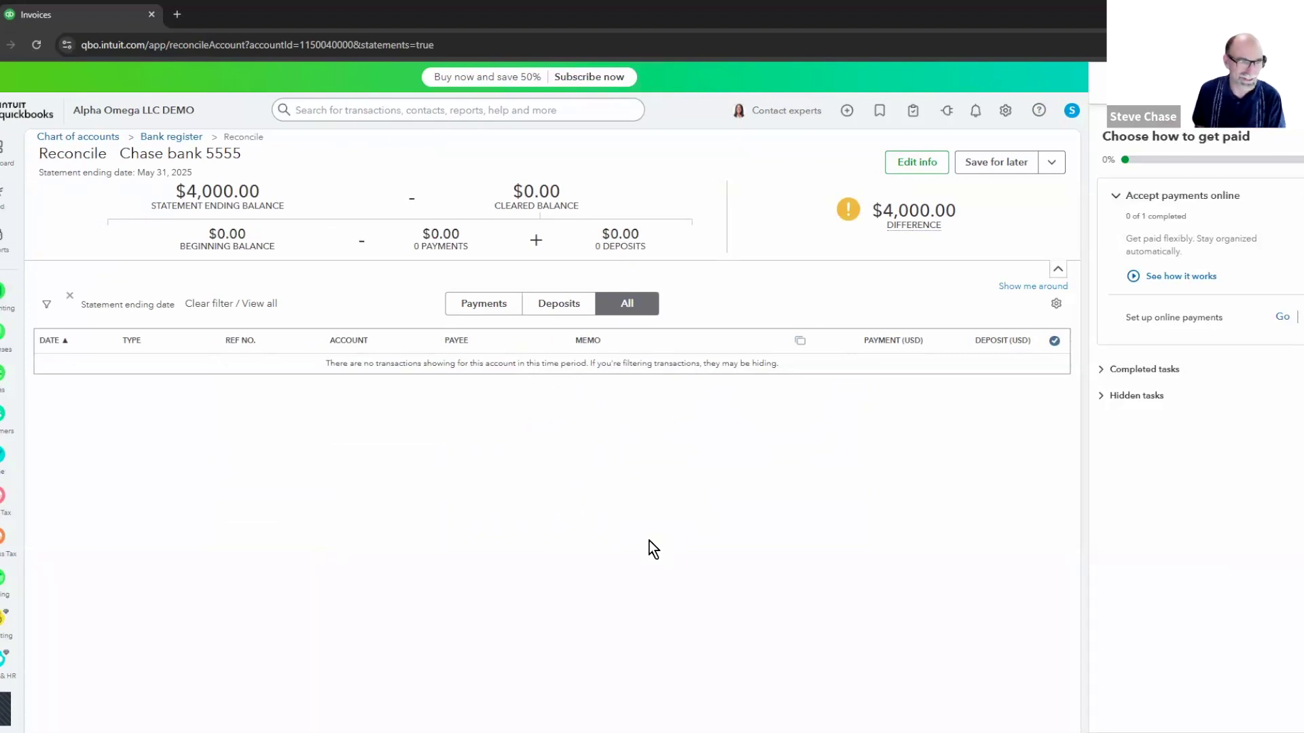
Step: Run the A/R Aging Summary, drill into the 4,000.00 balance, and start receiving payment on Invoice 1001
mouse_move(6, 237)
click(71, 239)
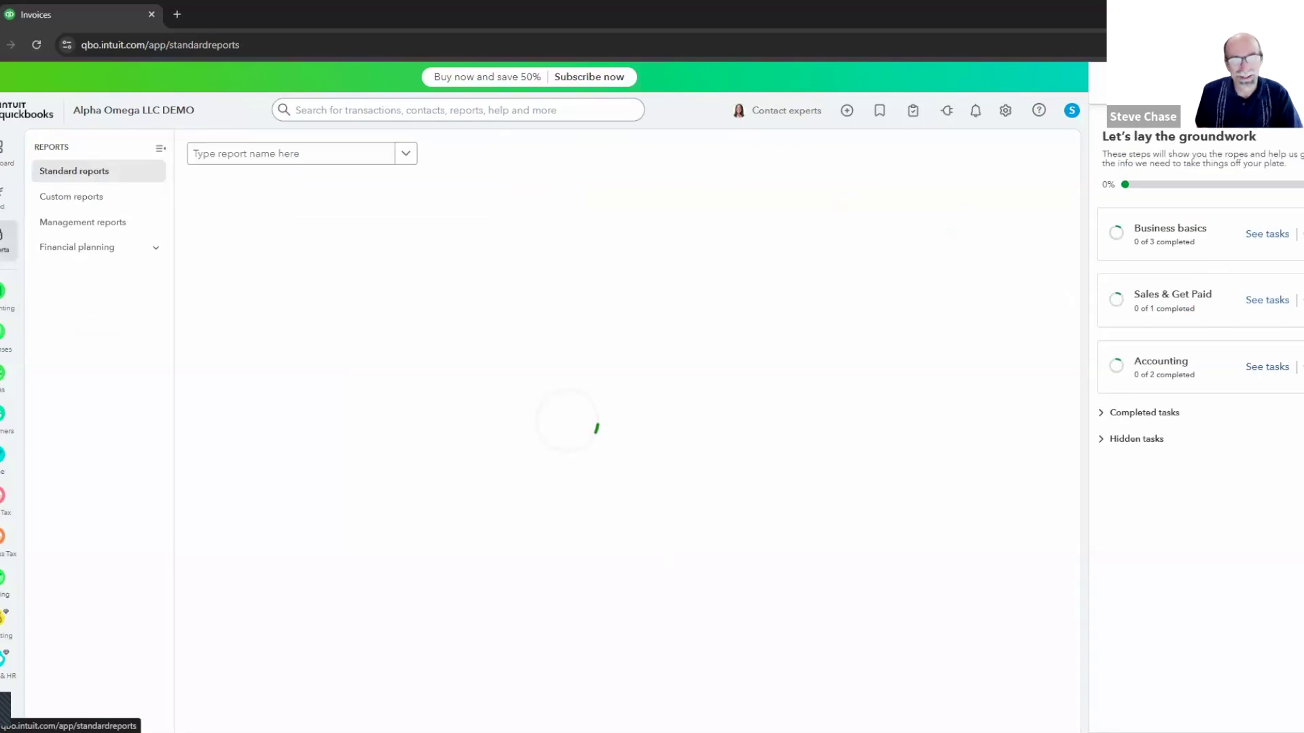
click(248, 223)
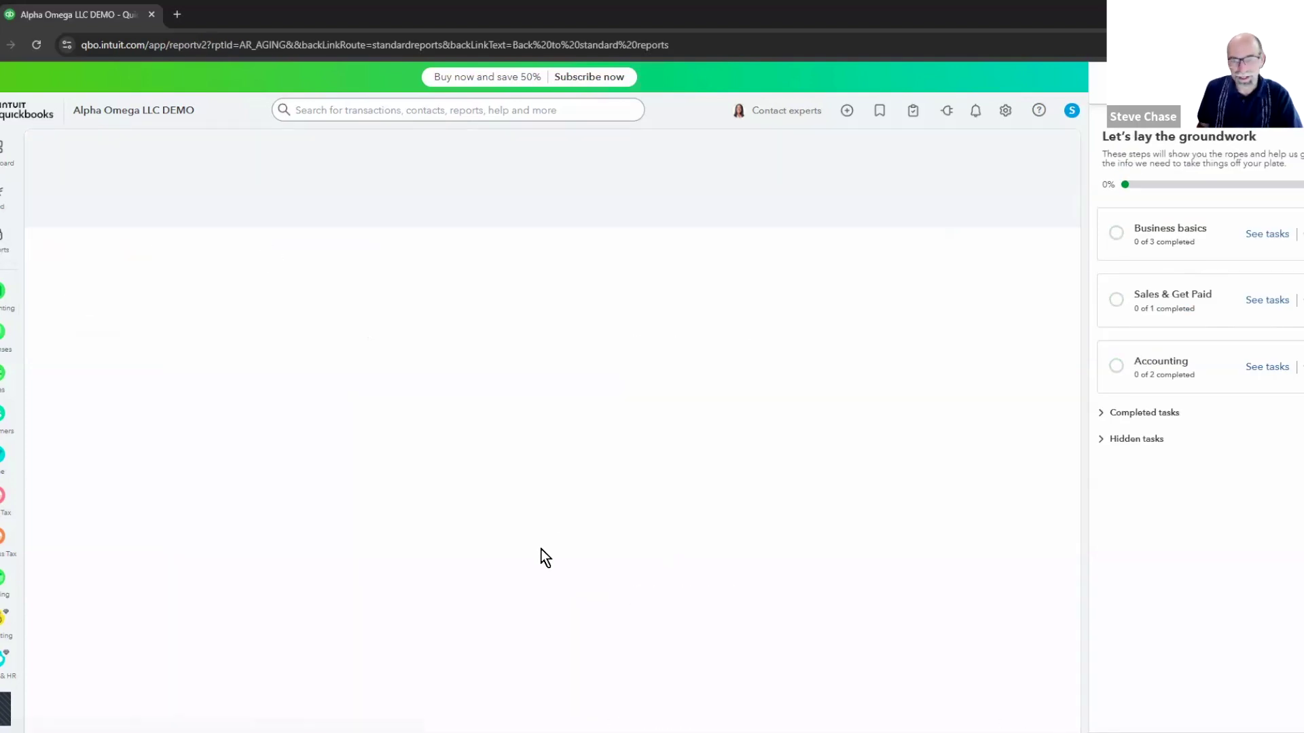
click(443, 451)
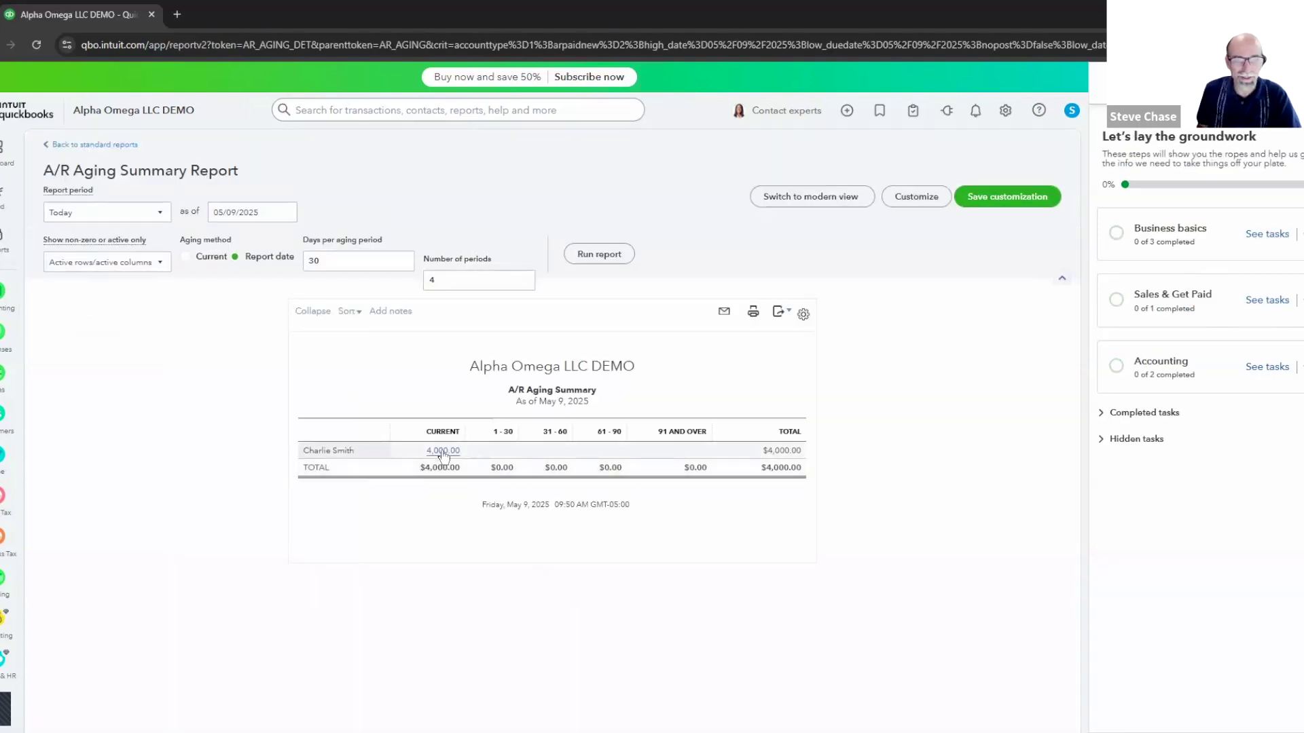
click(553, 476)
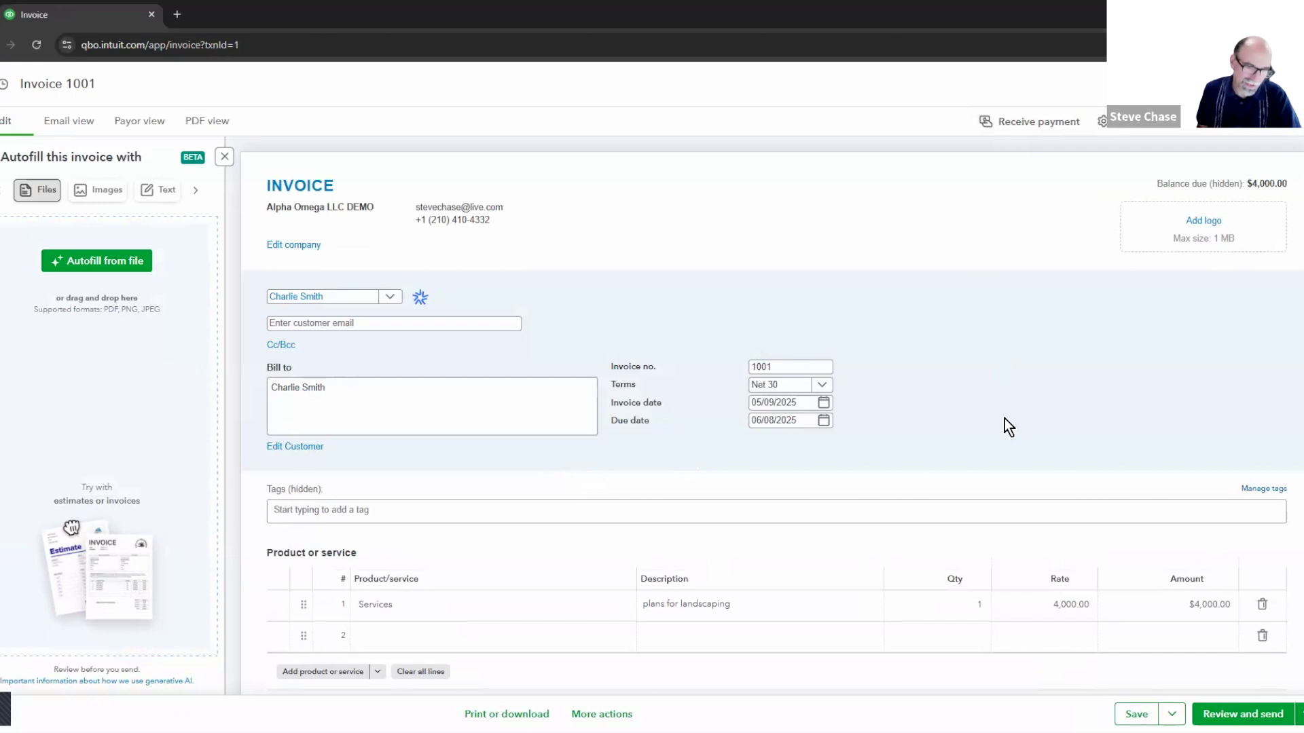
click(1006, 126)
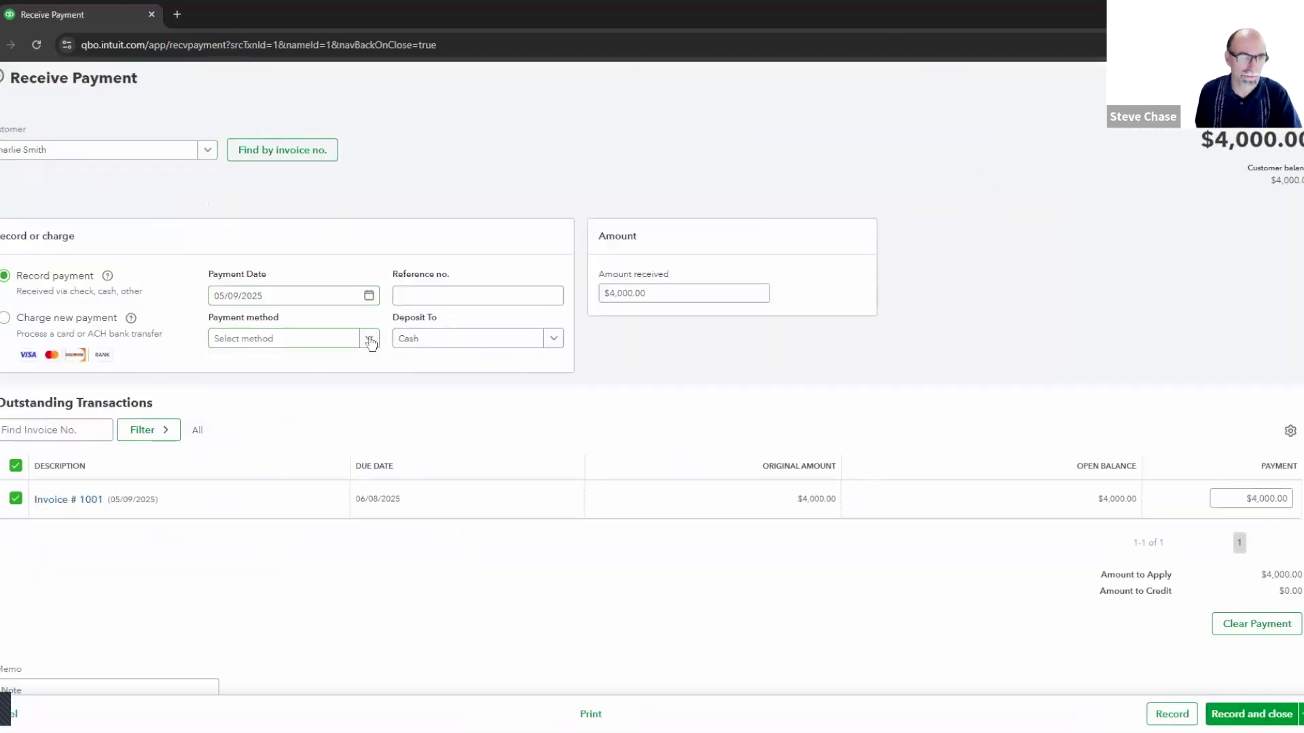
Step: Set the payment method to Check with reference number 101
click(370, 339)
click(281, 408)
click(426, 297)
text(101)
key(Tab)
Step: Deposit the $4,000.00 payment to Payments to deposit and record it
click(660, 292)
double_click(638, 290)
click(658, 292)
double_click(618, 294)
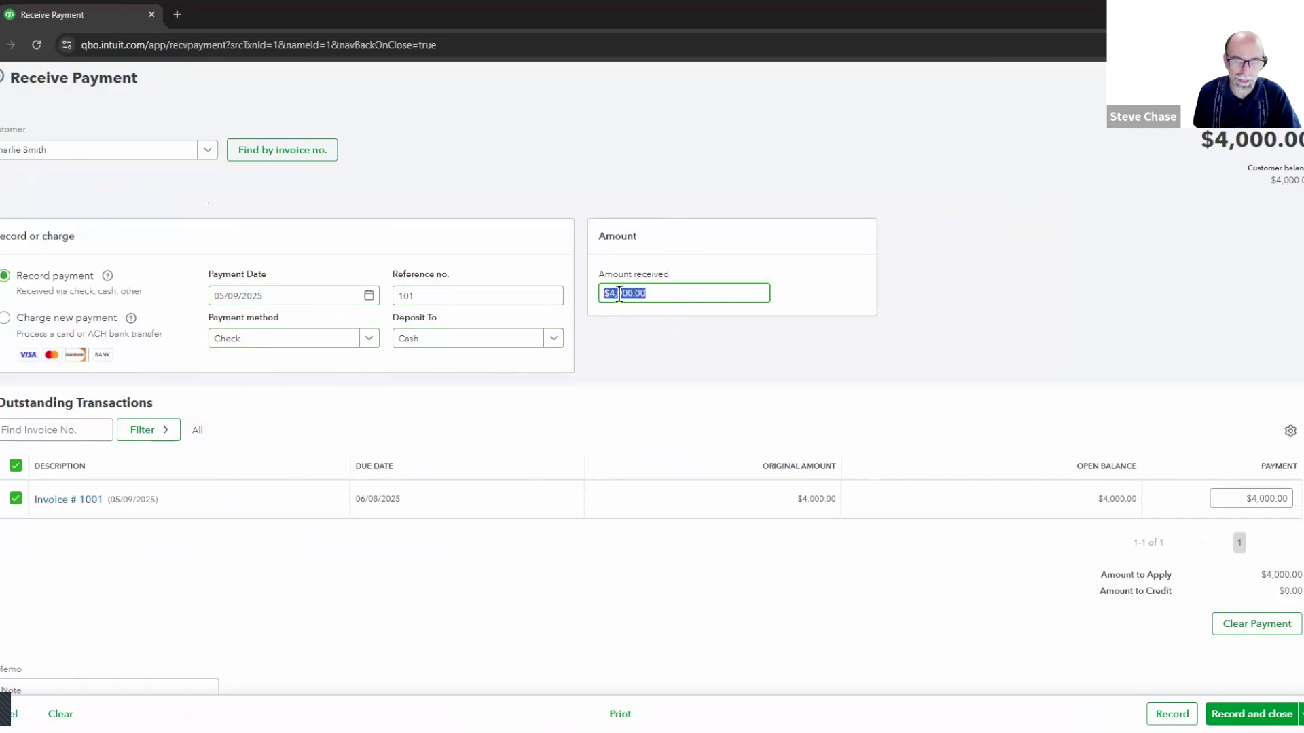
double_click(634, 292)
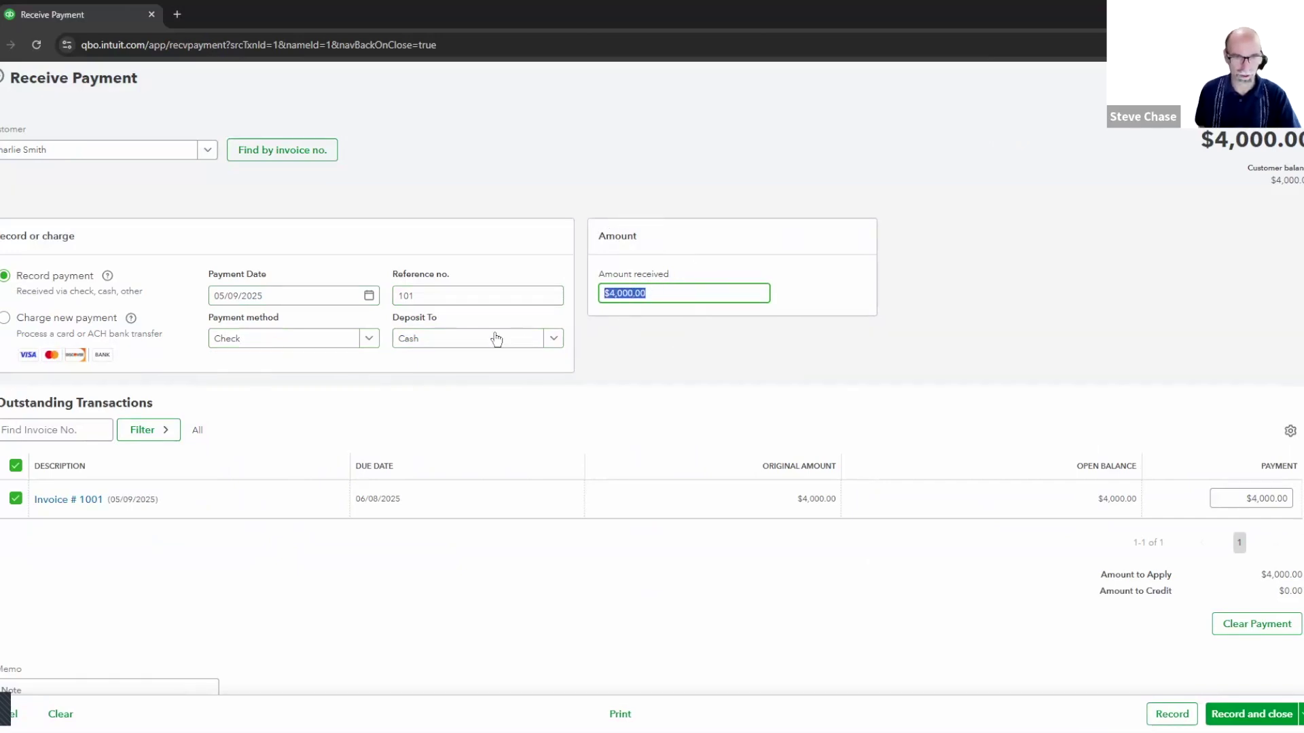
click(554, 339)
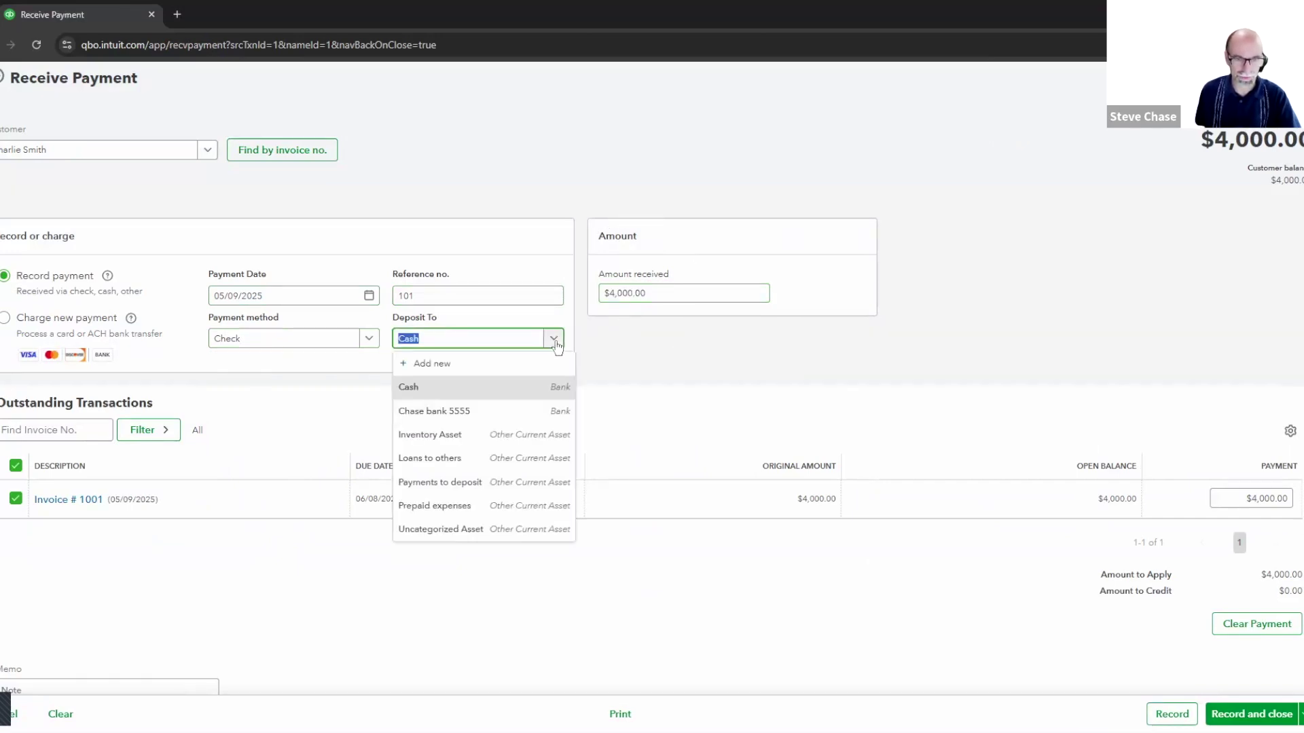
click(554, 341)
click(552, 340)
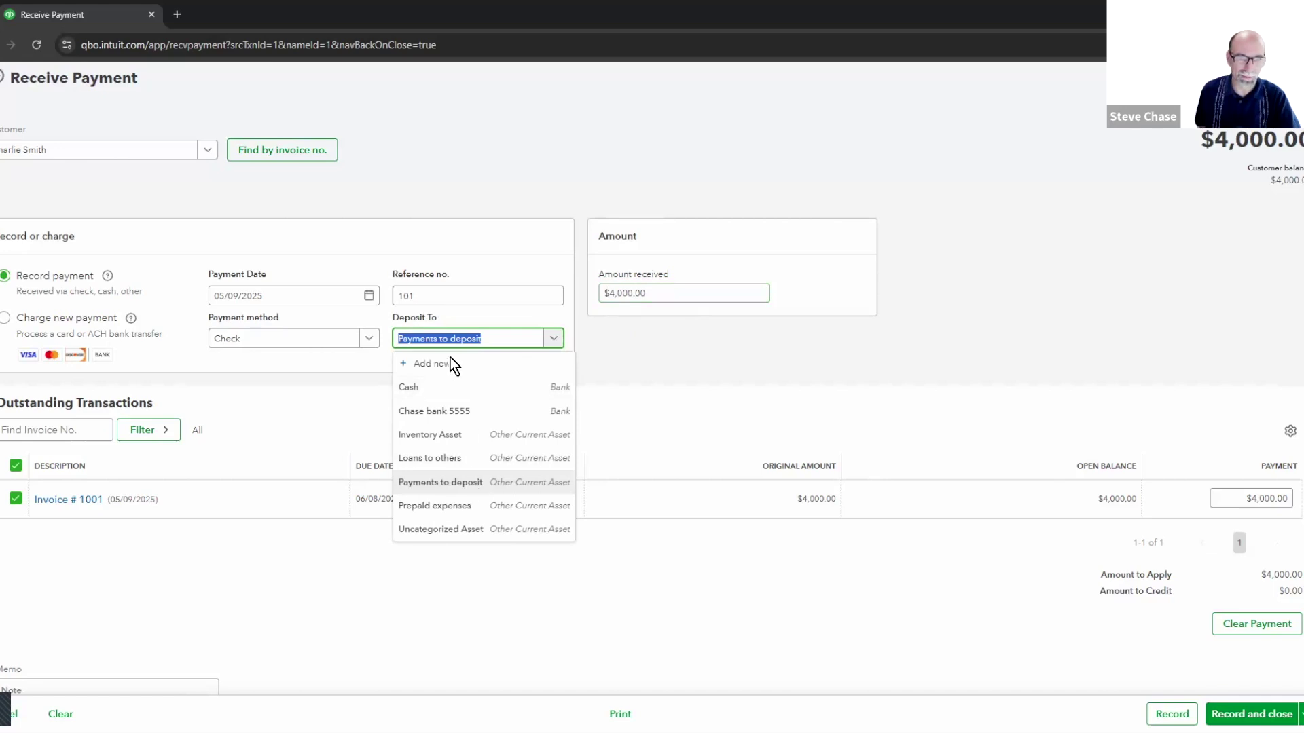
key(Escape)
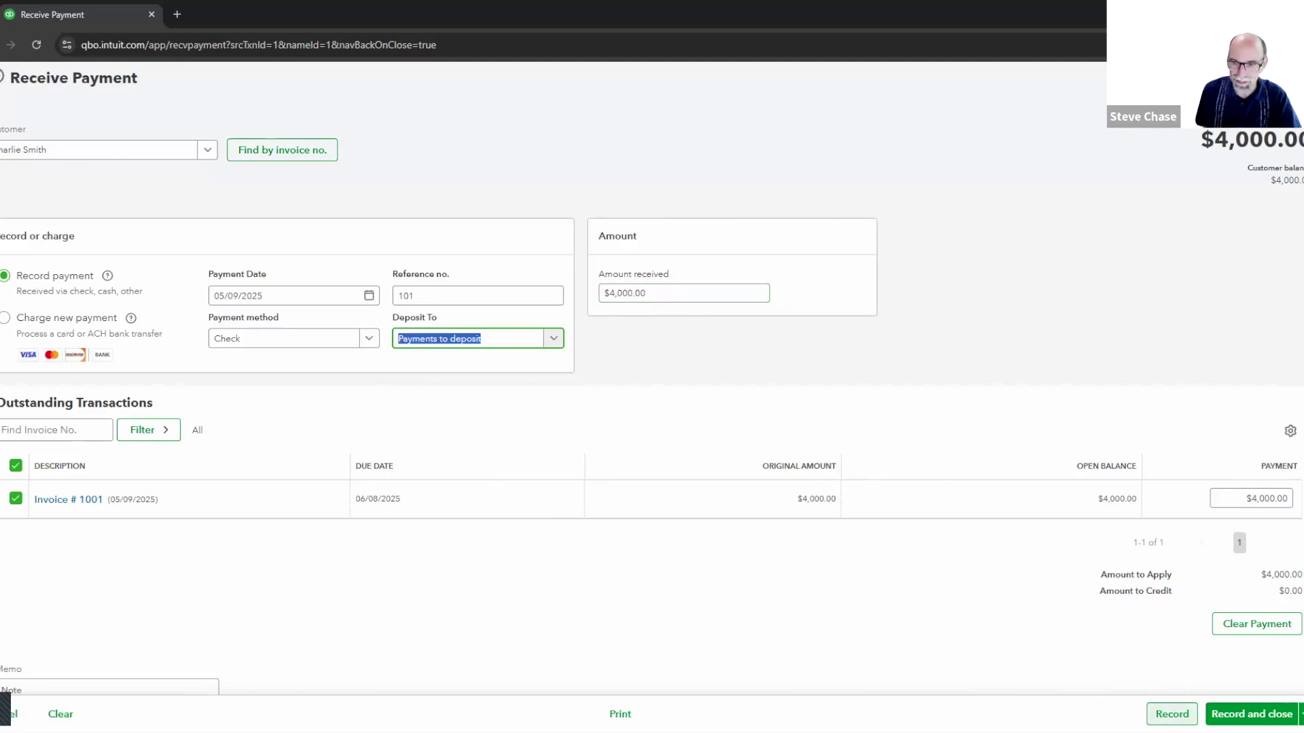
click(1171, 713)
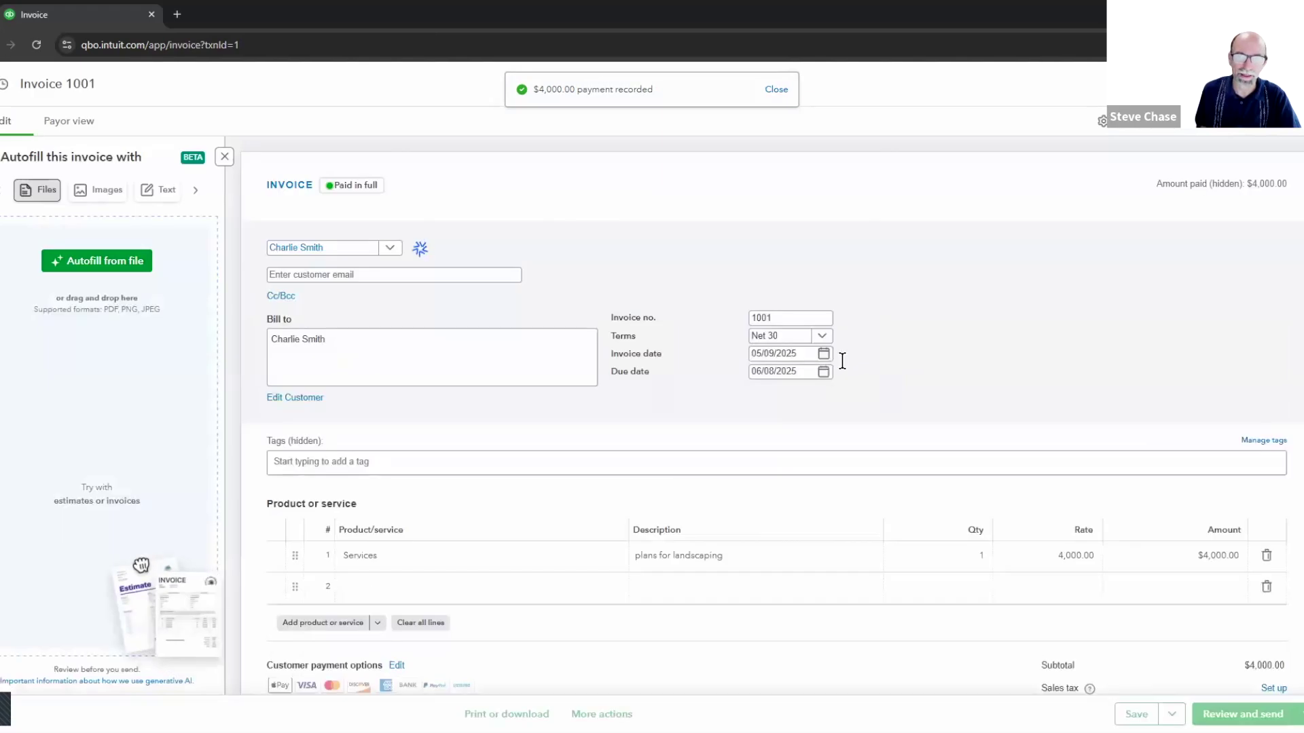
Step: Start a new bank deposit that includes the customer's $4,000.00 payment
click(1285, 84)
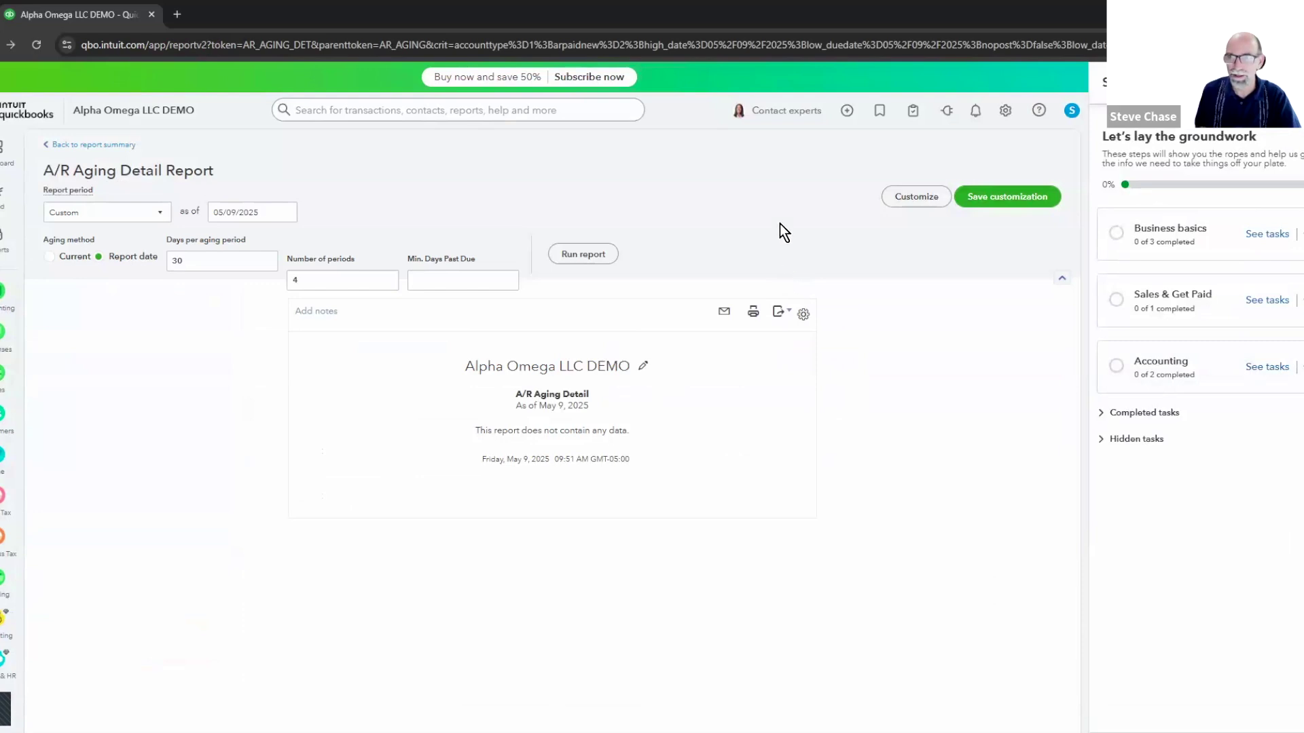
click(844, 113)
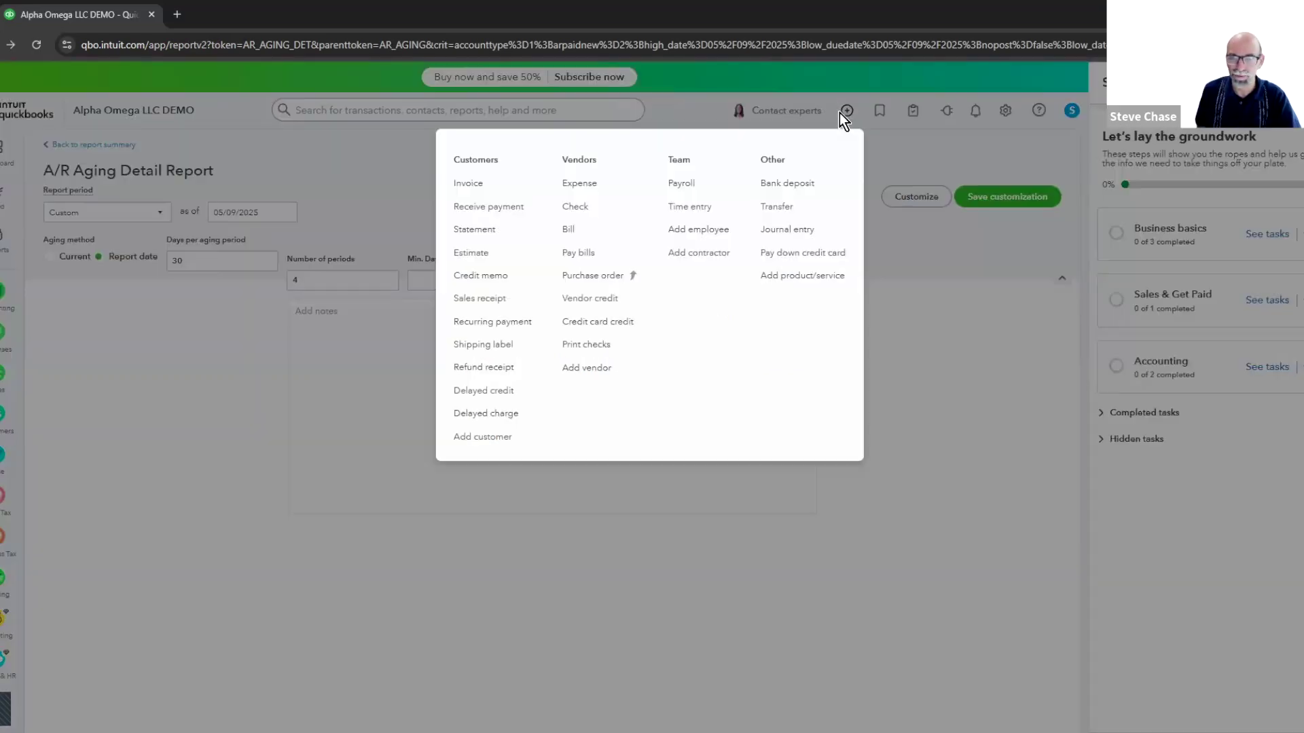
click(786, 194)
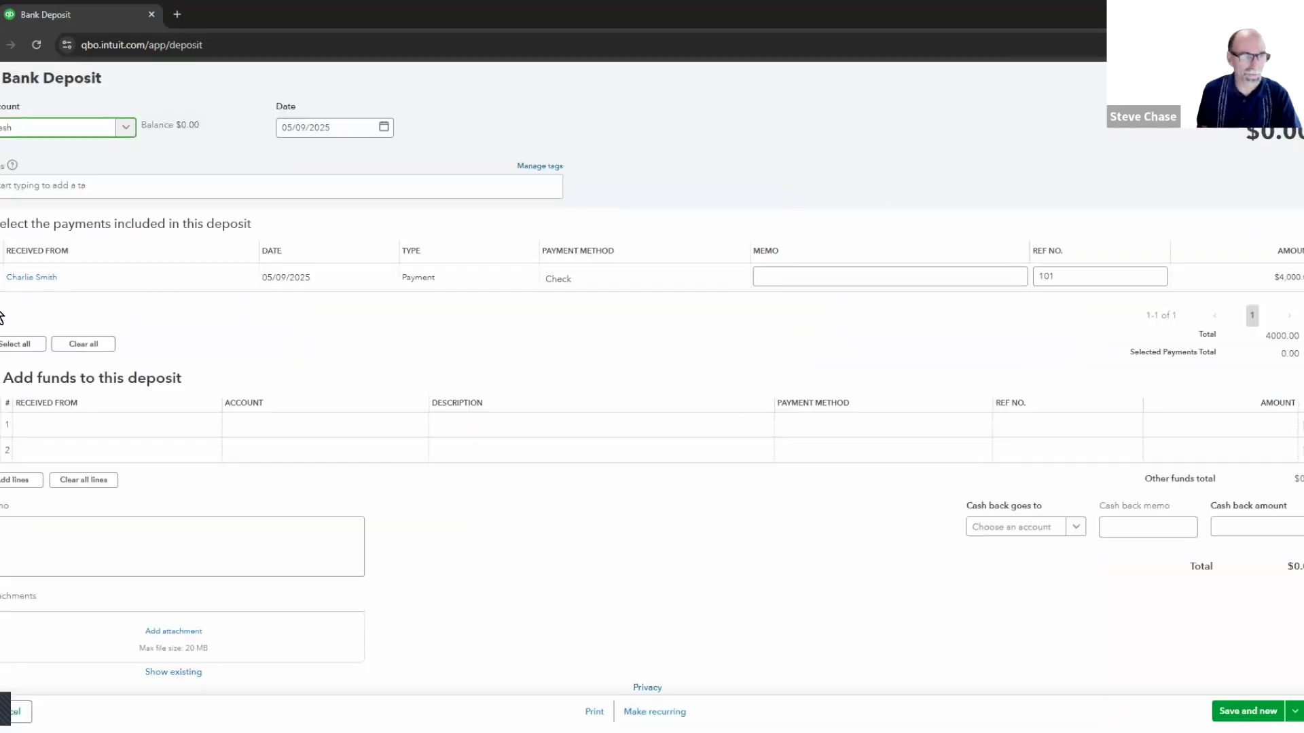
click(0, 277)
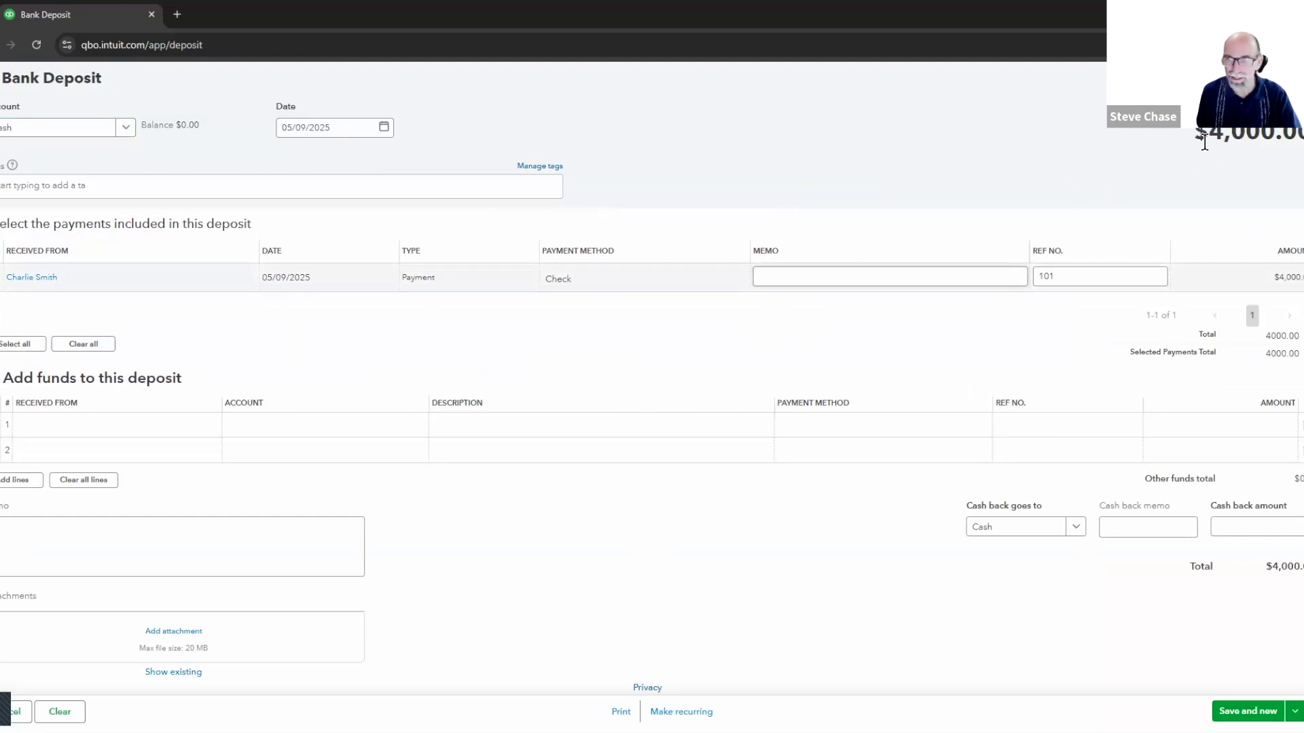
drag(1208, 135, 1245, 135)
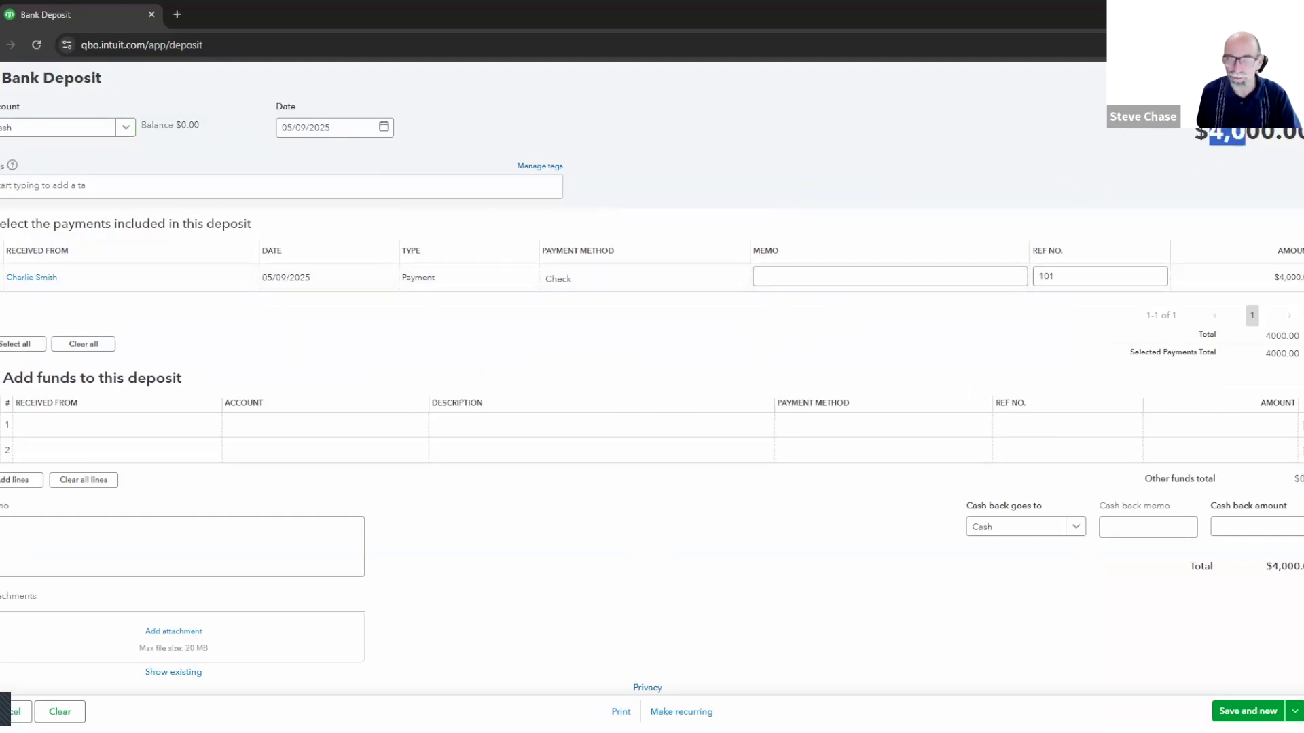
Step: Date the deposit 05/12/2025, send it to Chase bank 5555, and save and close
click(383, 127)
click(312, 245)
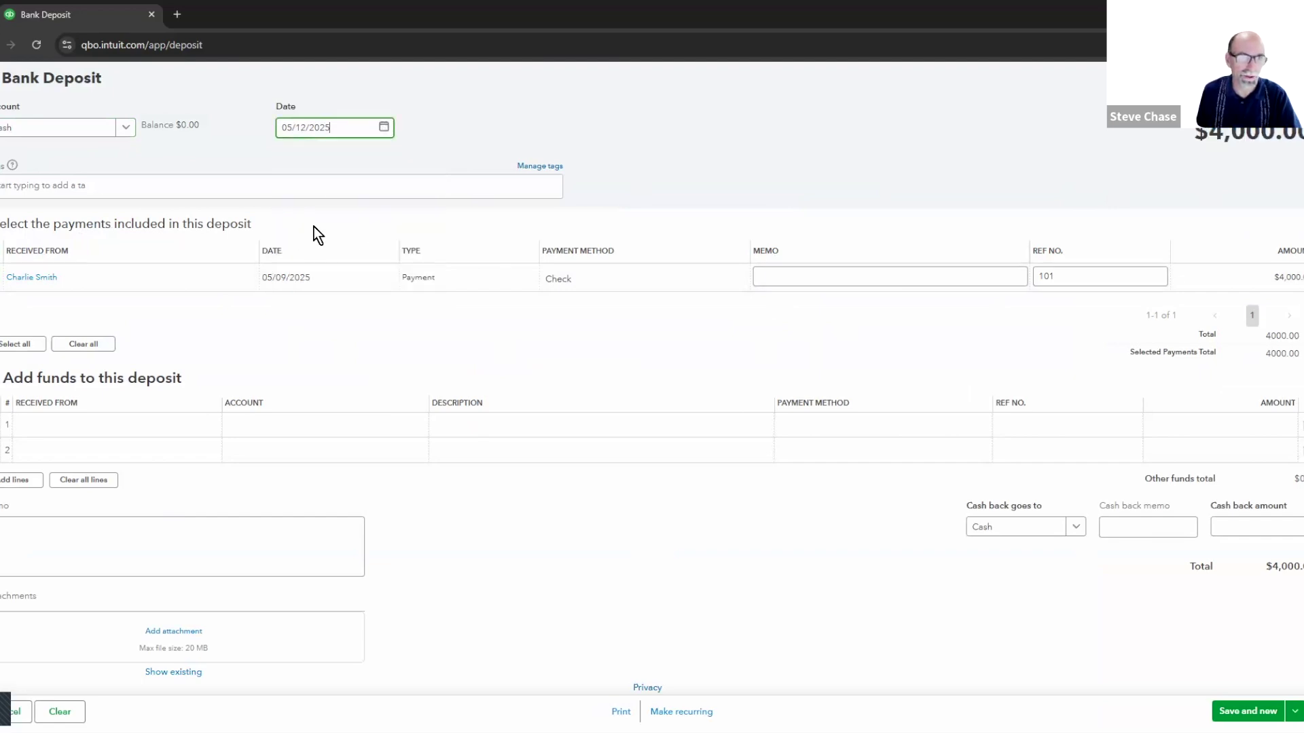
click(125, 128)
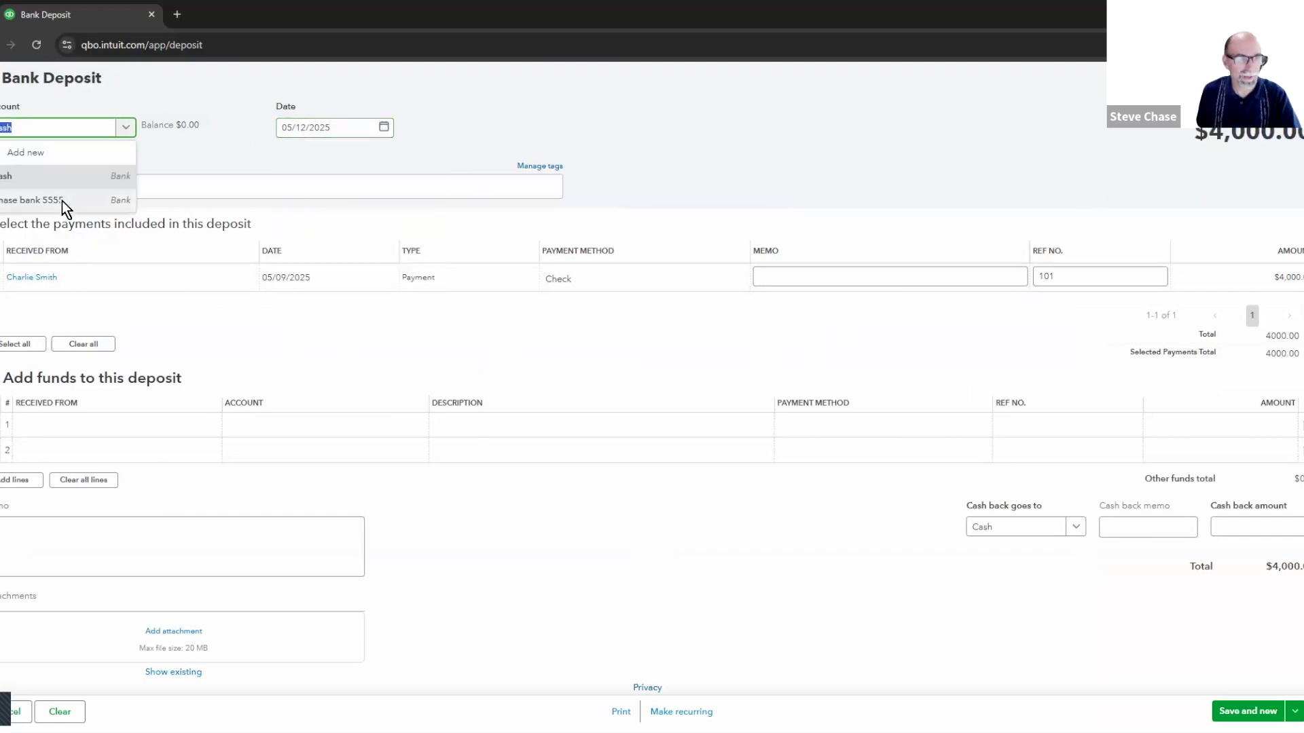
click(64, 201)
click(1294, 711)
click(1219, 682)
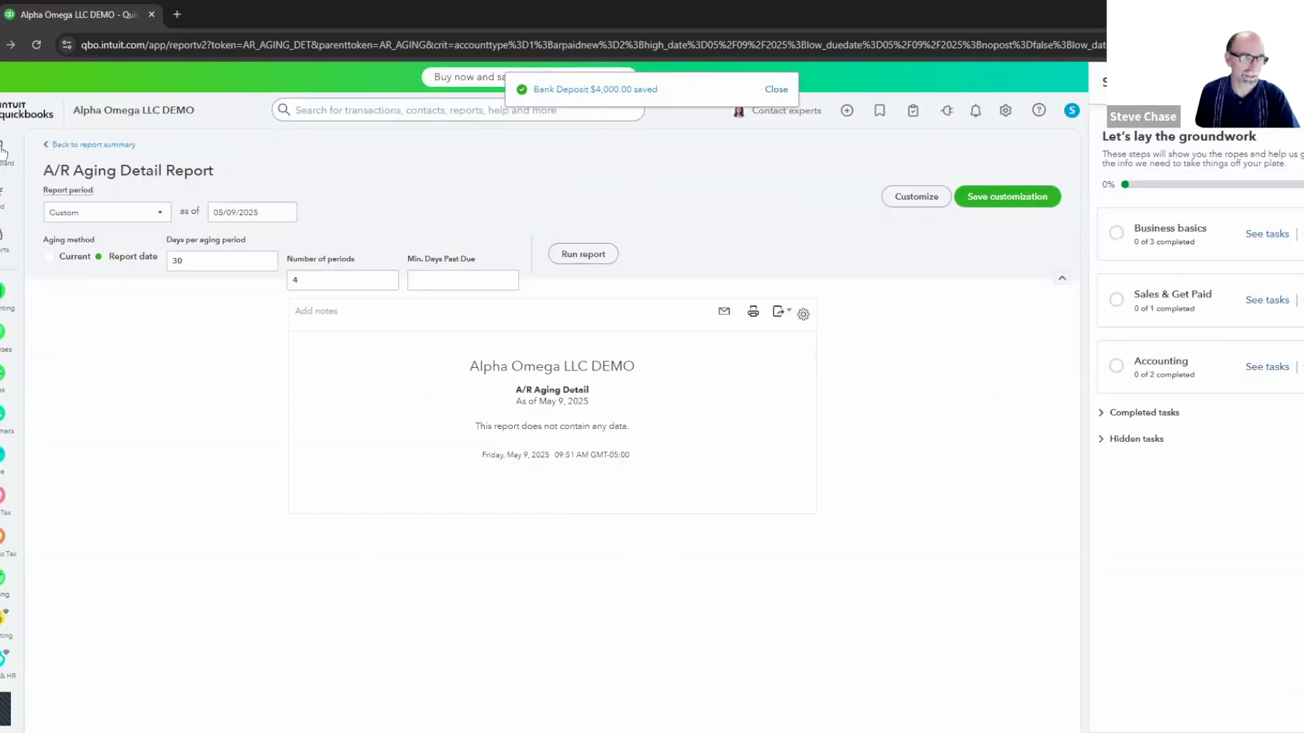
Step: Run the Balance Sheet through May 31, 2025 with monthly columns
click(3, 241)
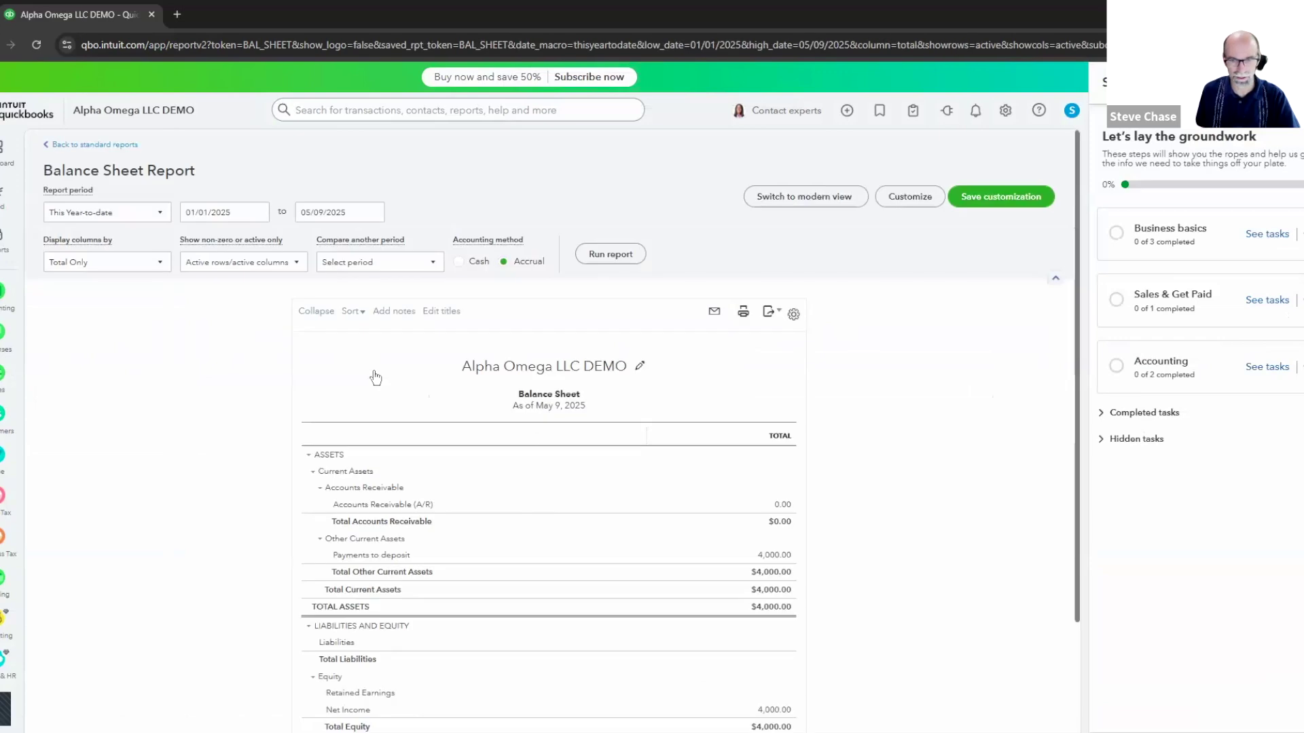
click(148, 215)
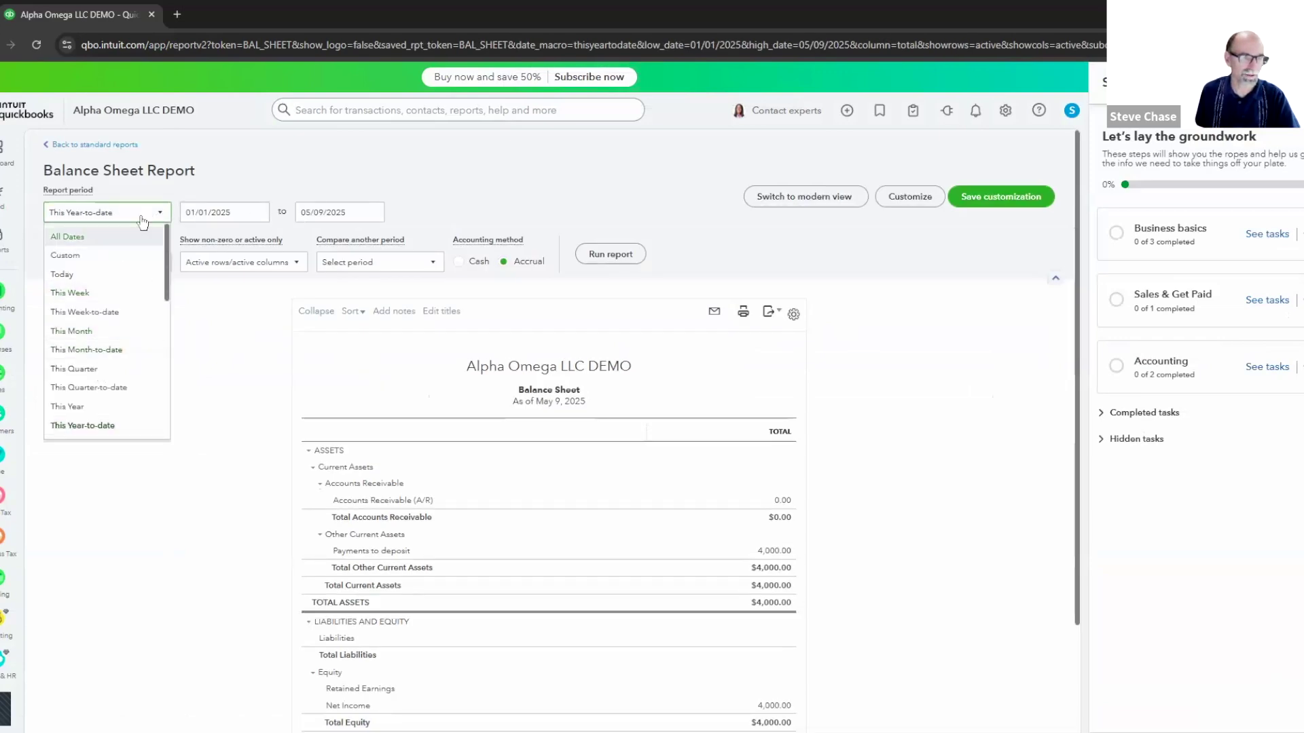
click(144, 212)
click(110, 265)
click(104, 342)
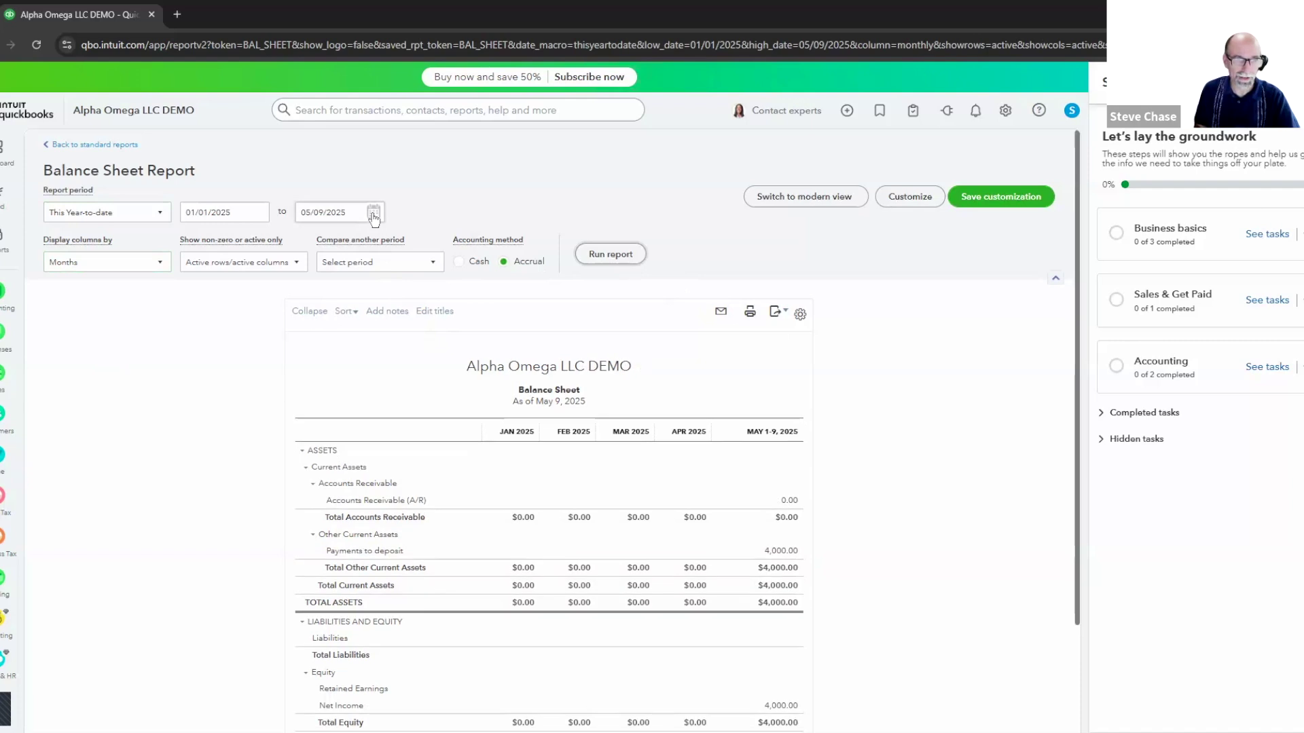
click(372, 216)
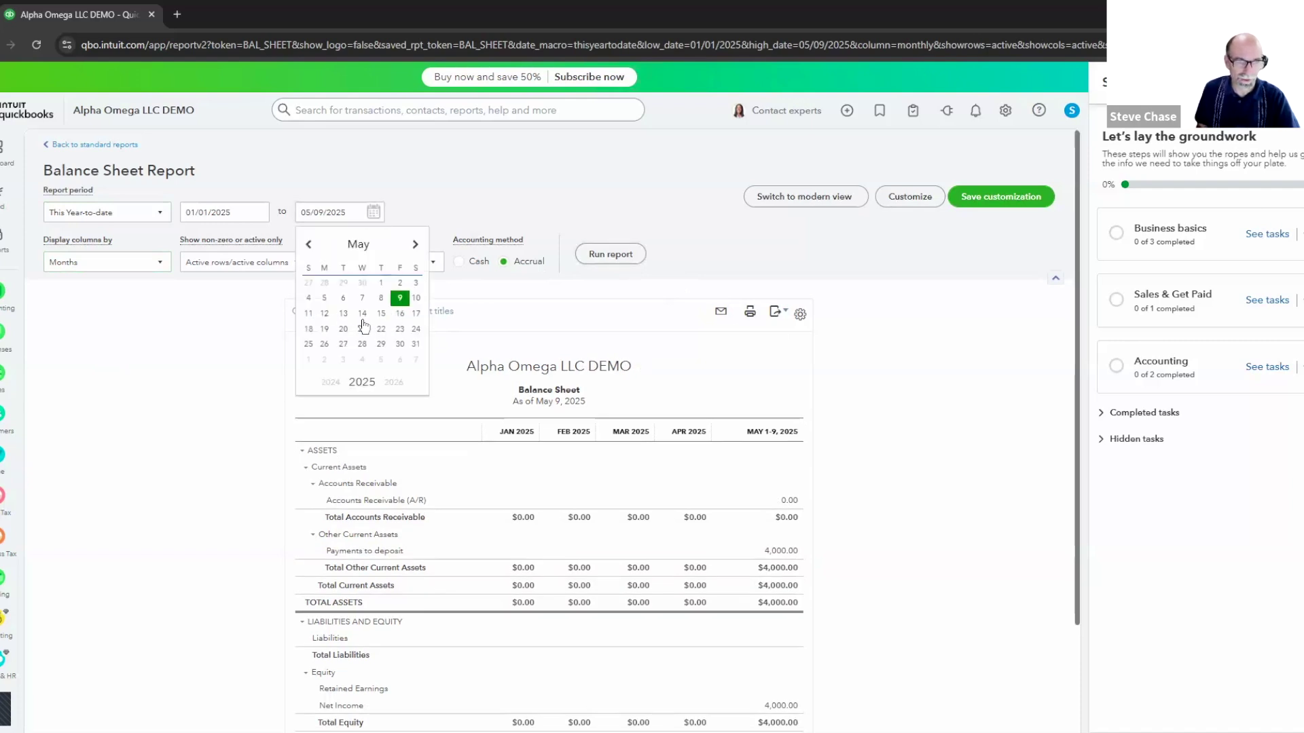
click(417, 344)
click(604, 257)
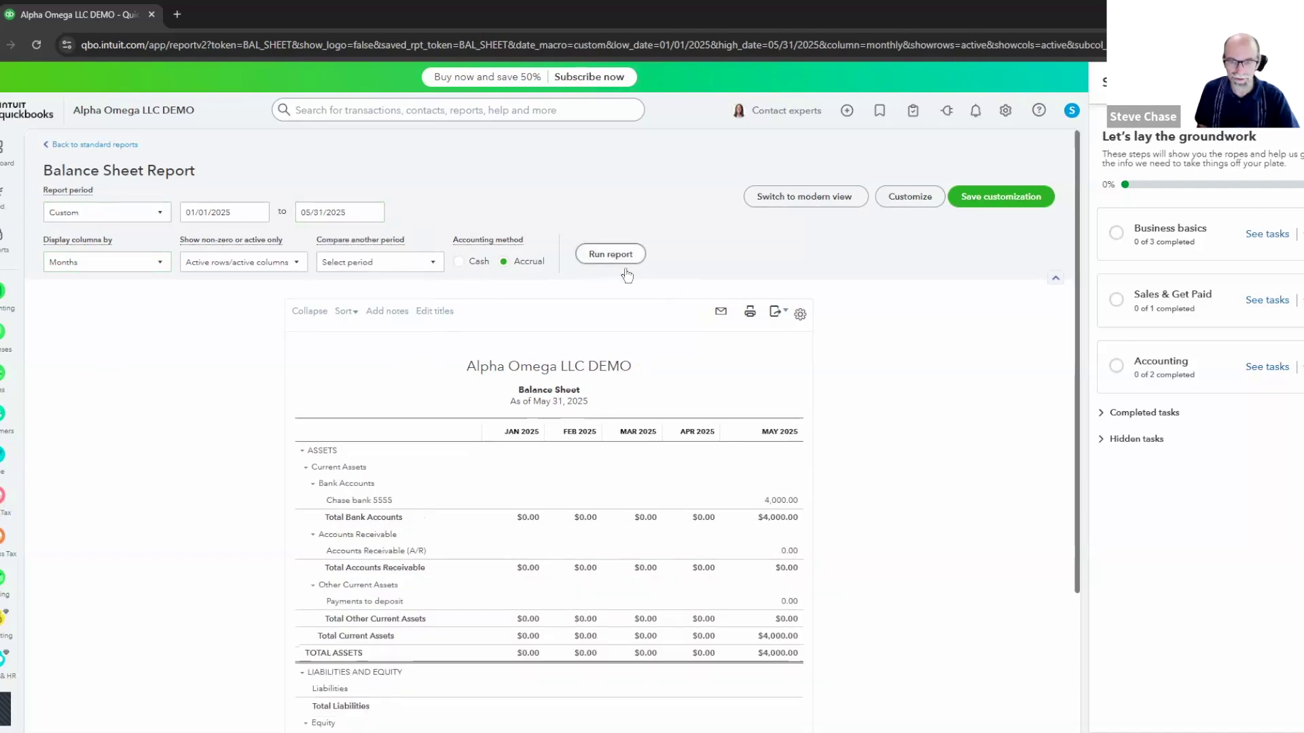
Step: Rerun the Balance Sheet for This Month, first by week and then by day
click(93, 213)
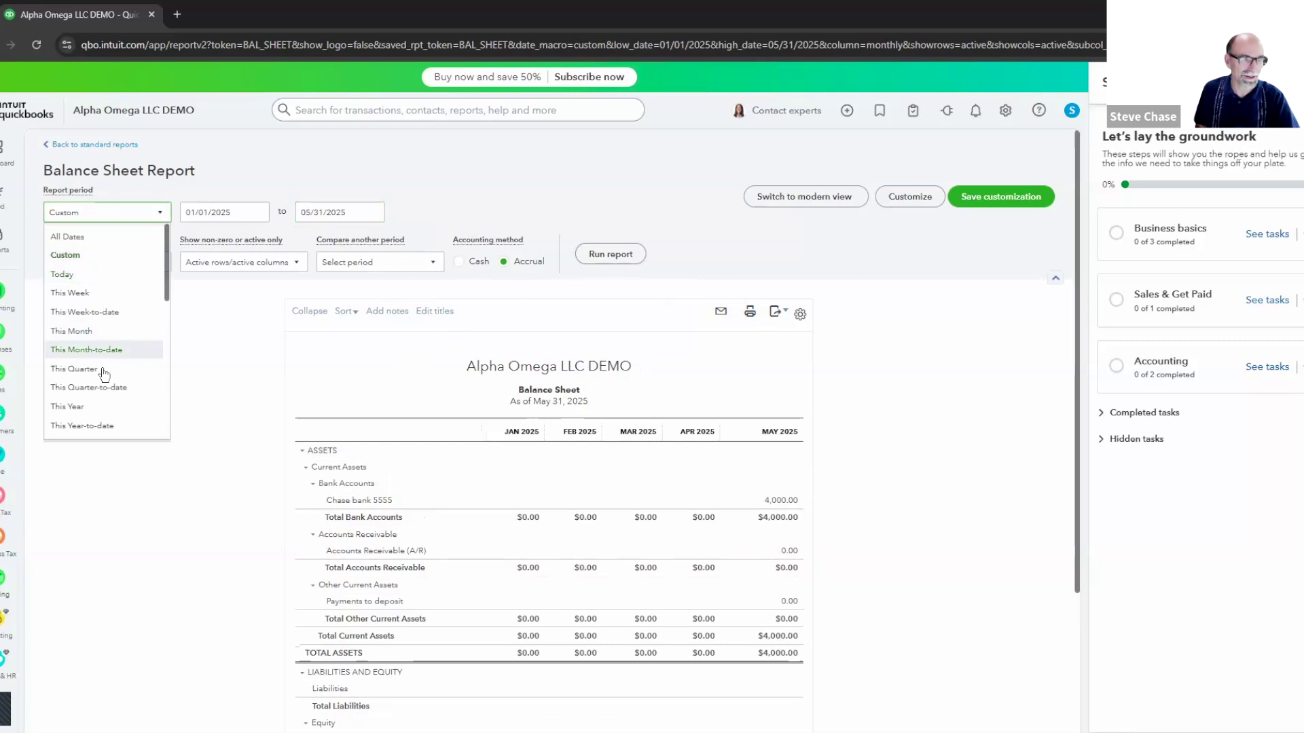
click(102, 331)
click(104, 271)
click(88, 324)
click(621, 256)
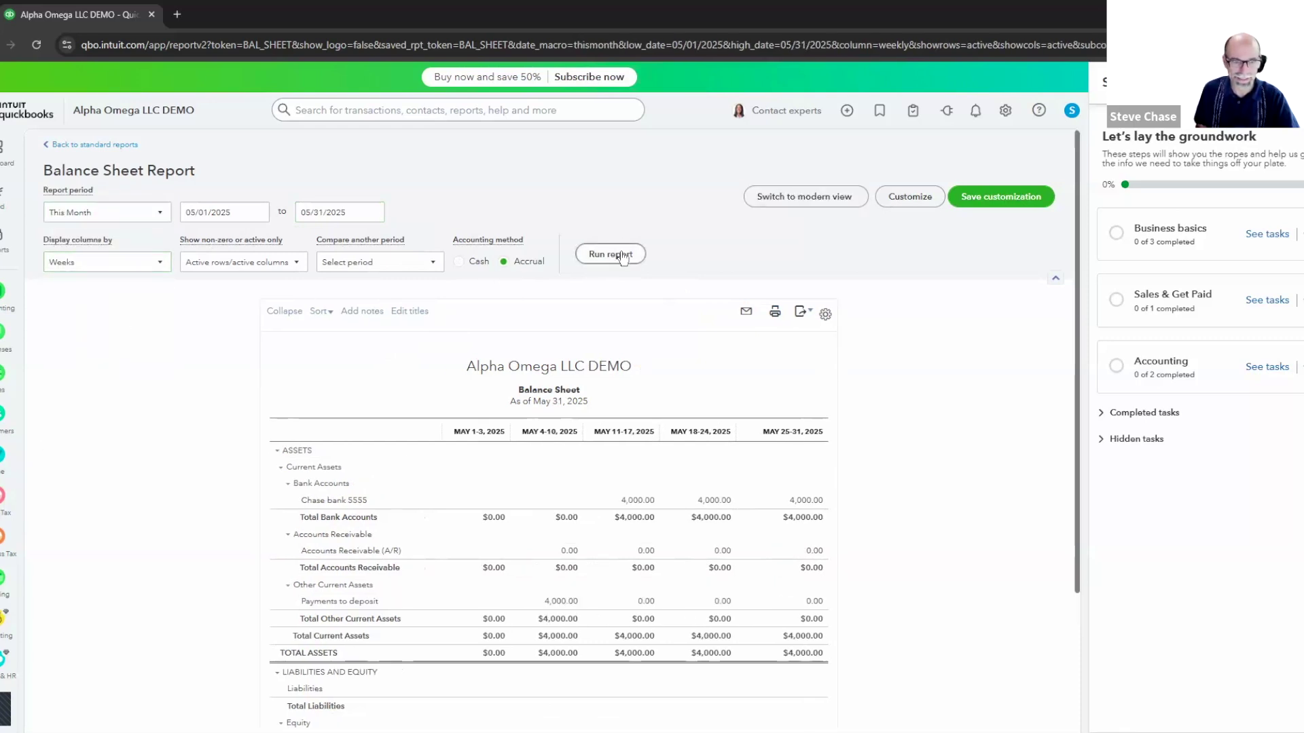
click(88, 270)
click(87, 304)
click(601, 255)
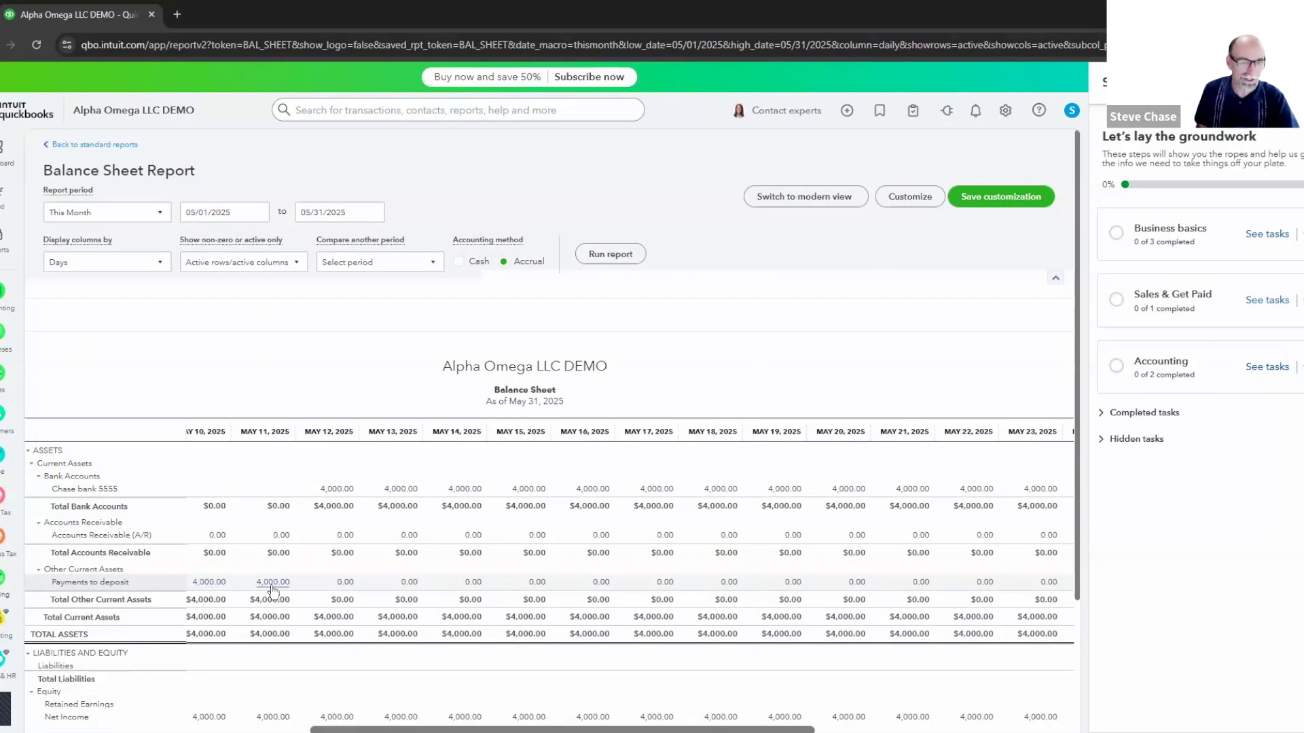
scroll(272, 590, left, 3)
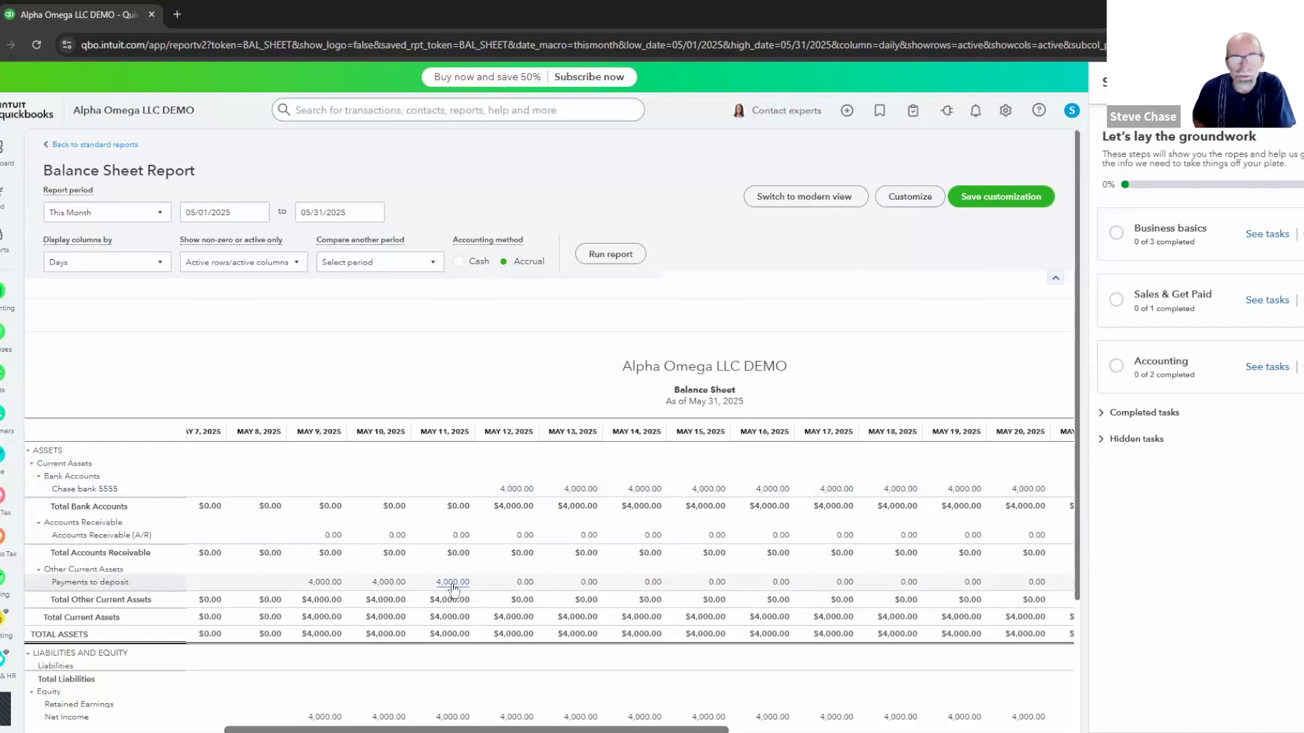
Step: Resume reconciling Chase bank 5555 and mark the $4,000.00 deposit as cleared
click(1006, 111)
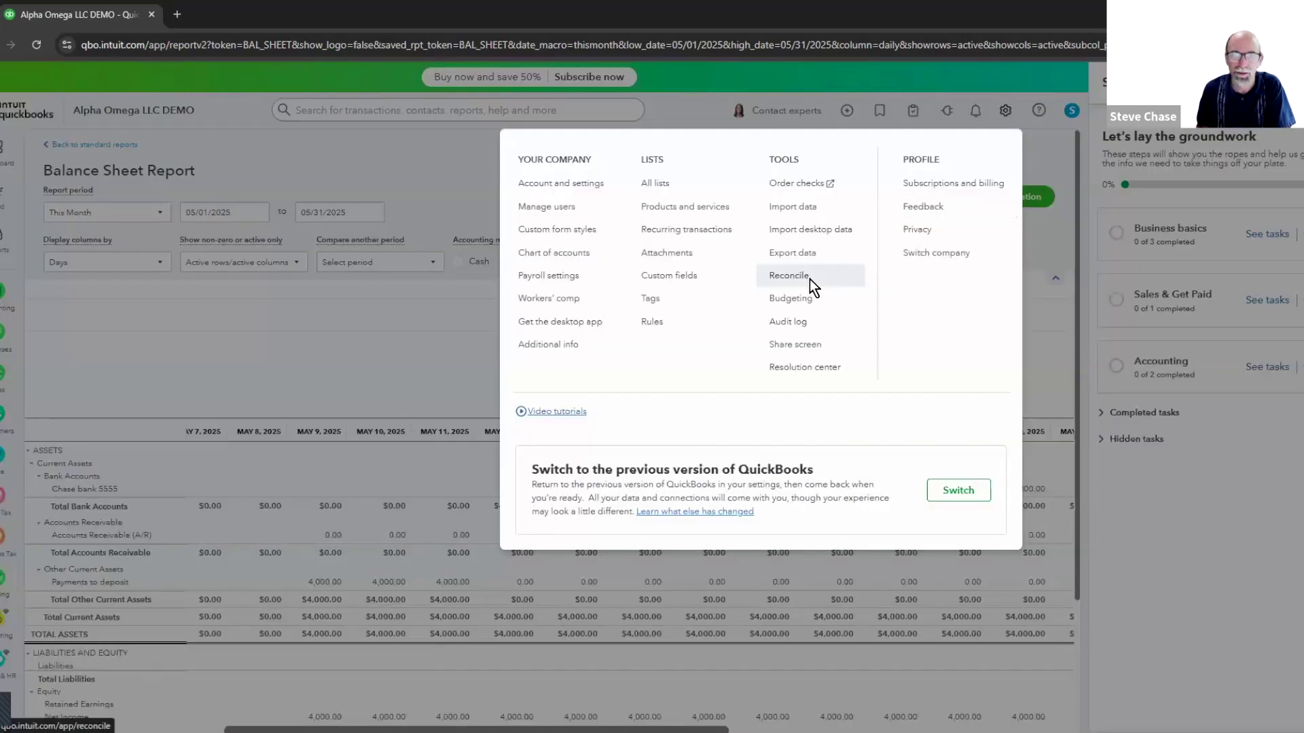
click(809, 279)
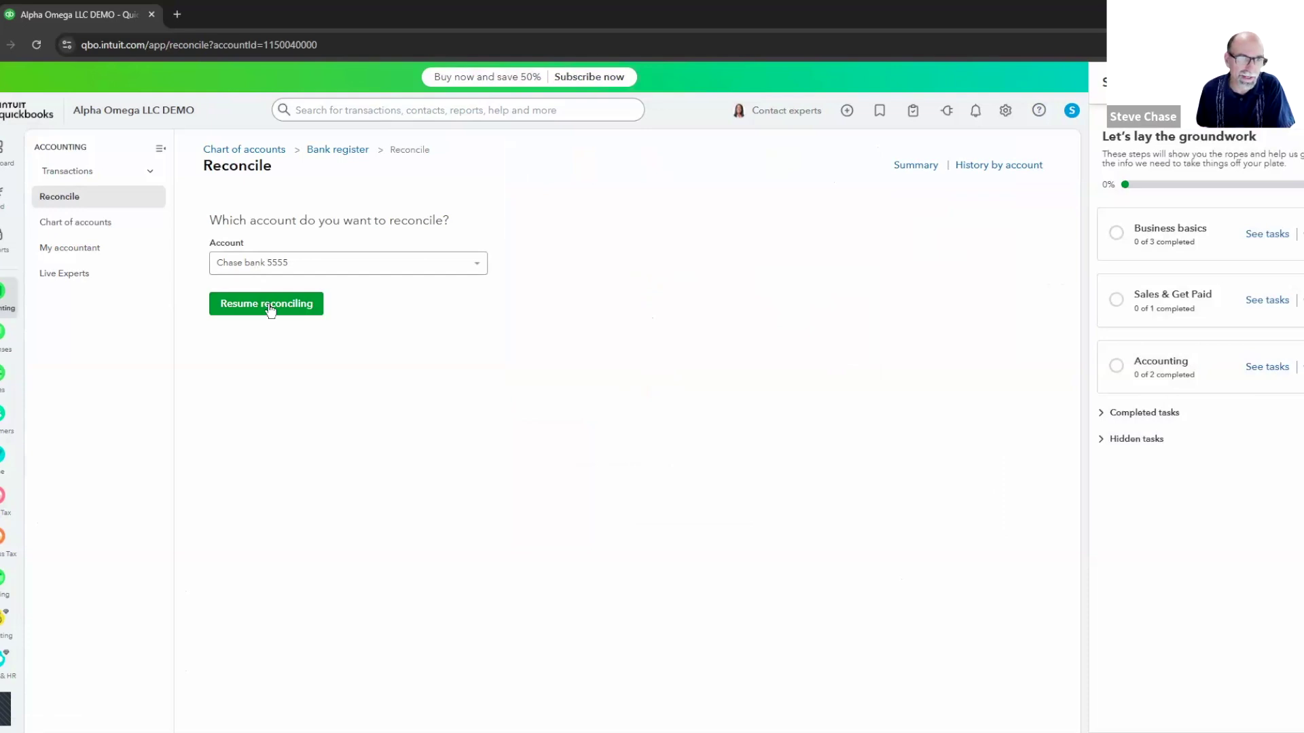
click(271, 307)
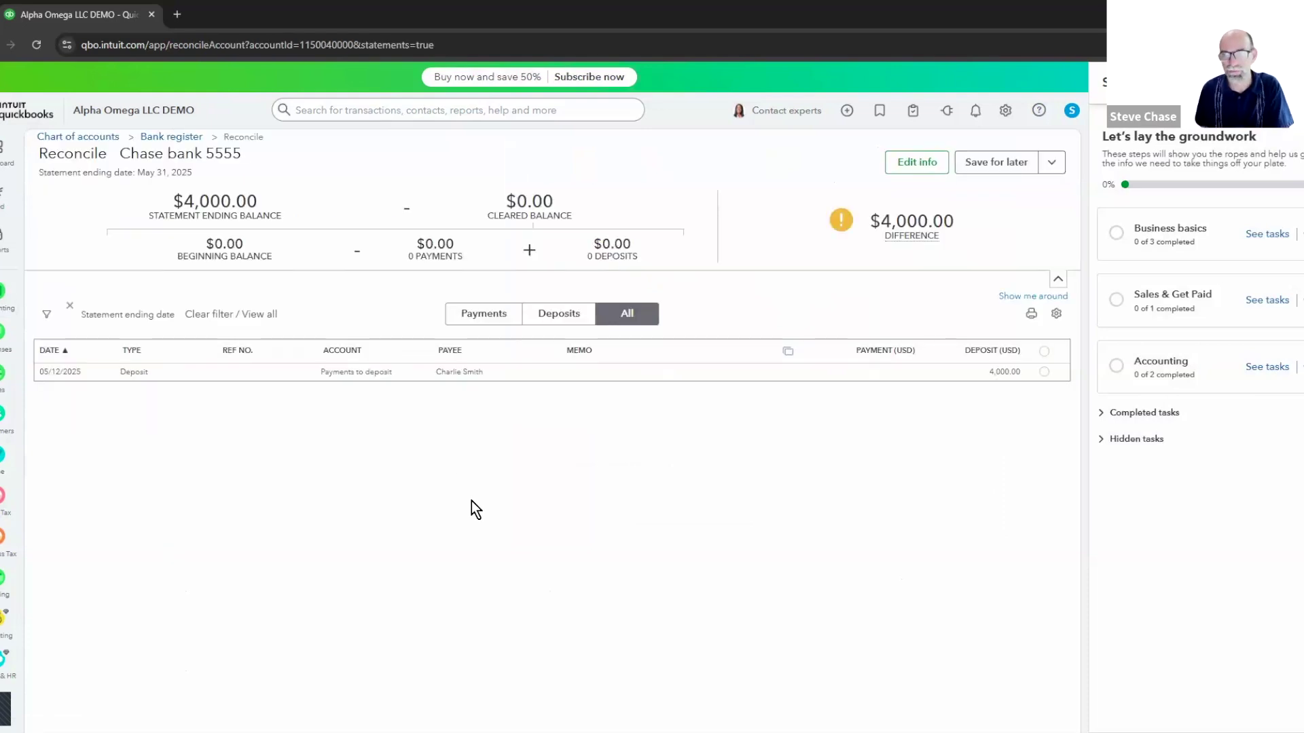
click(1043, 371)
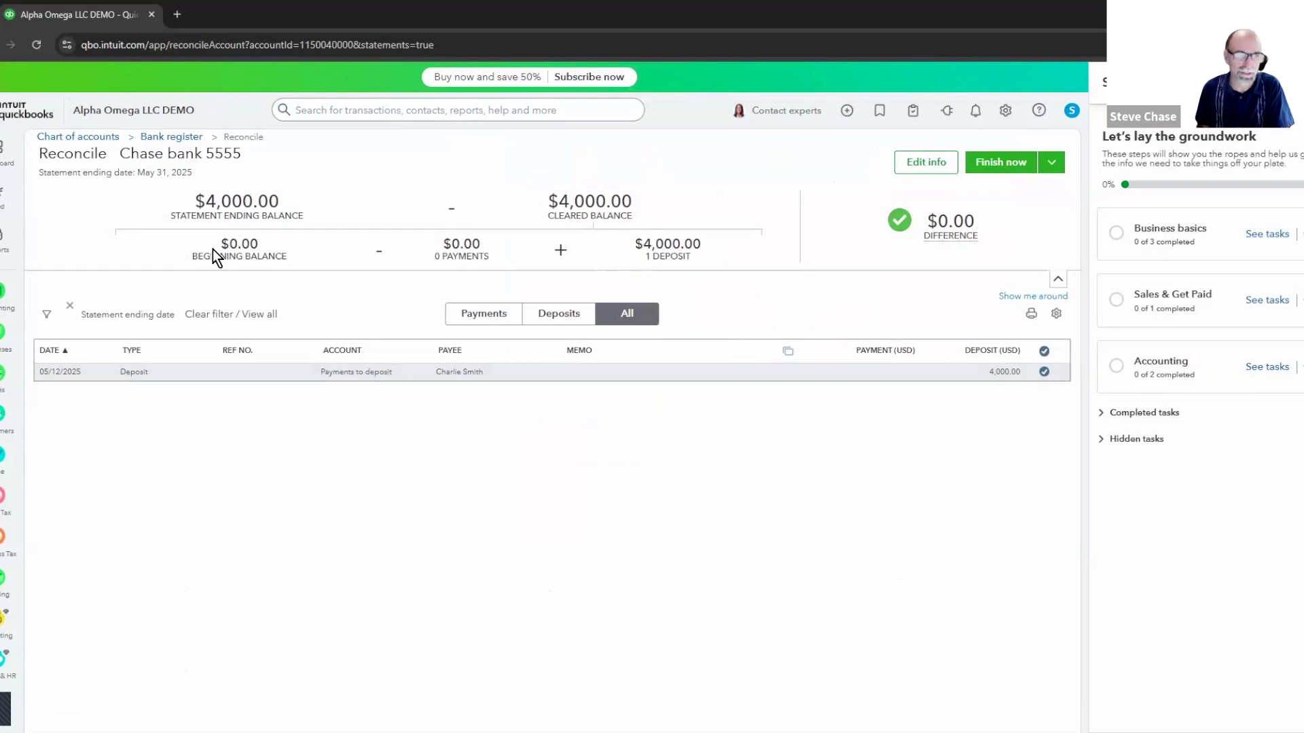
Step: Verify the $0.00 beginning and $4,000.00 ending and cleared balances, then finish the reconciliation
drag(258, 246, 221, 244)
drag(205, 196, 630, 203)
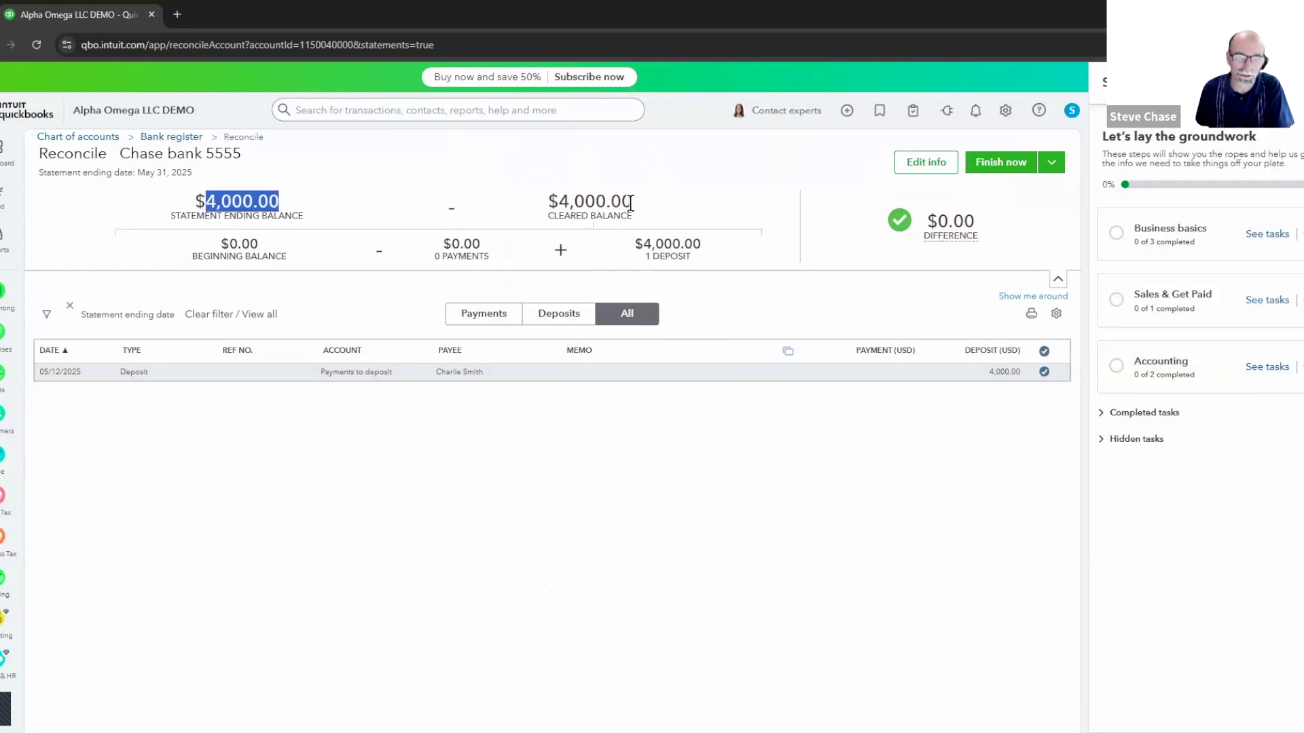
drag(547, 203, 630, 202)
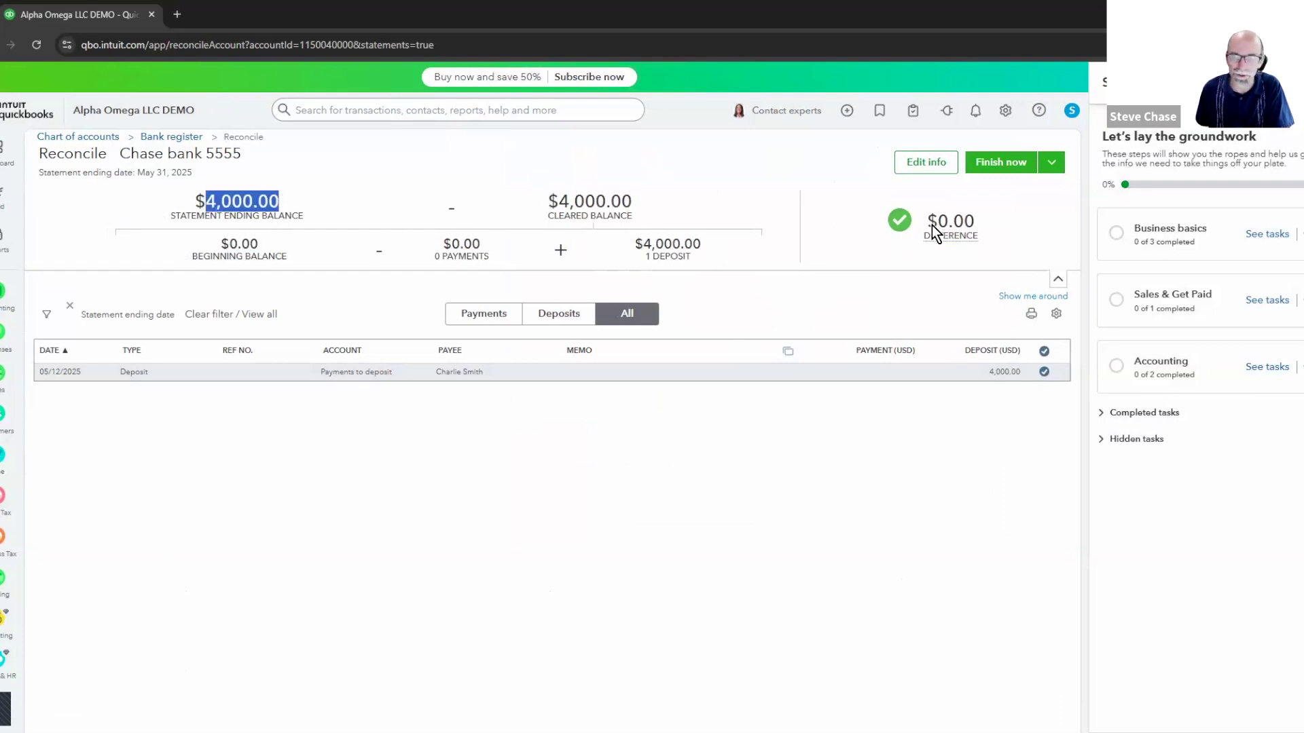
click(1009, 165)
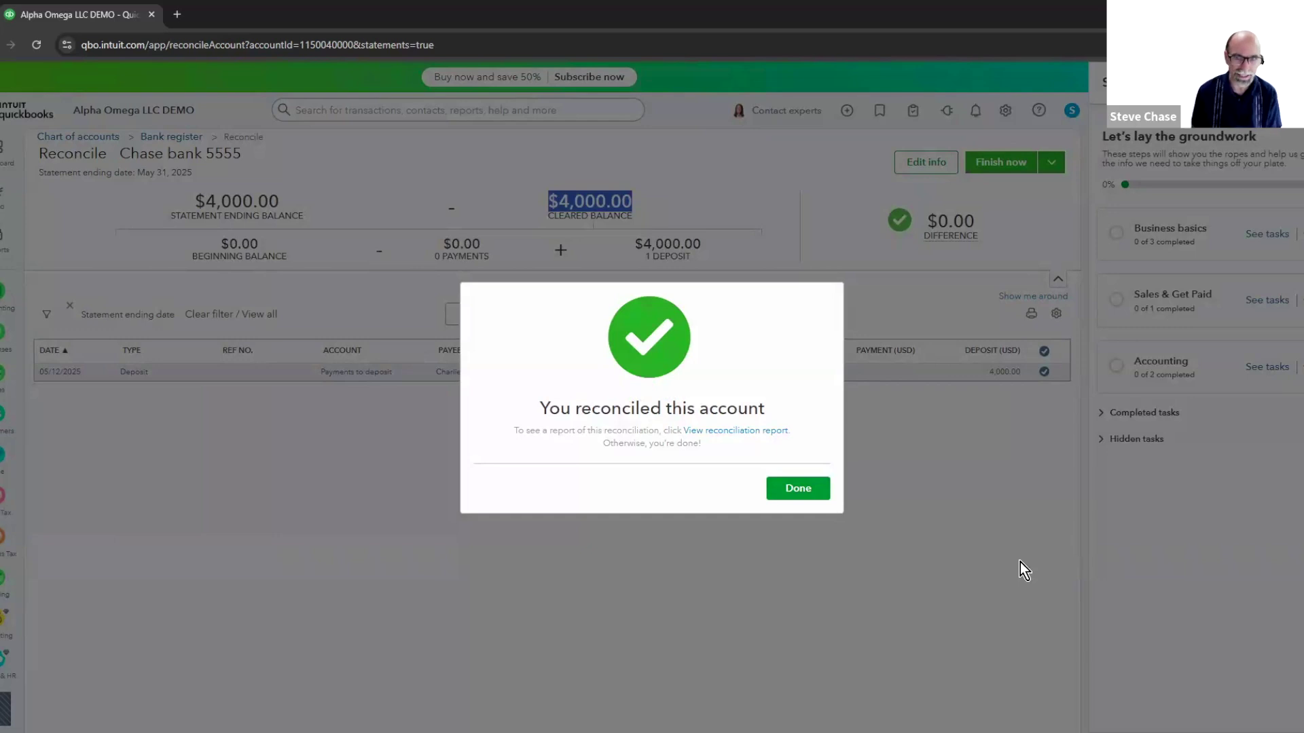
click(818, 490)
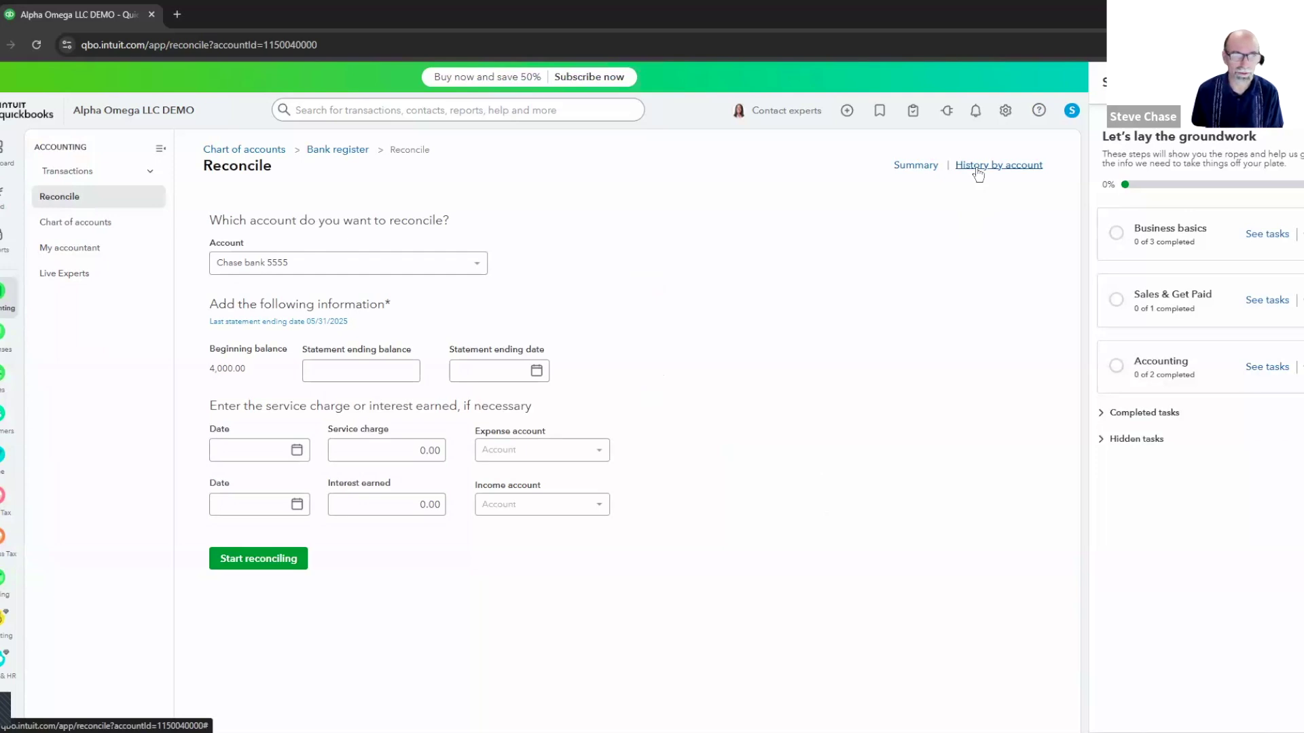
Step: Open the Chase bank 5555 reconciliation report for 05/31/2025 and review its $4,000.00 cleared deposit
click(126, 253)
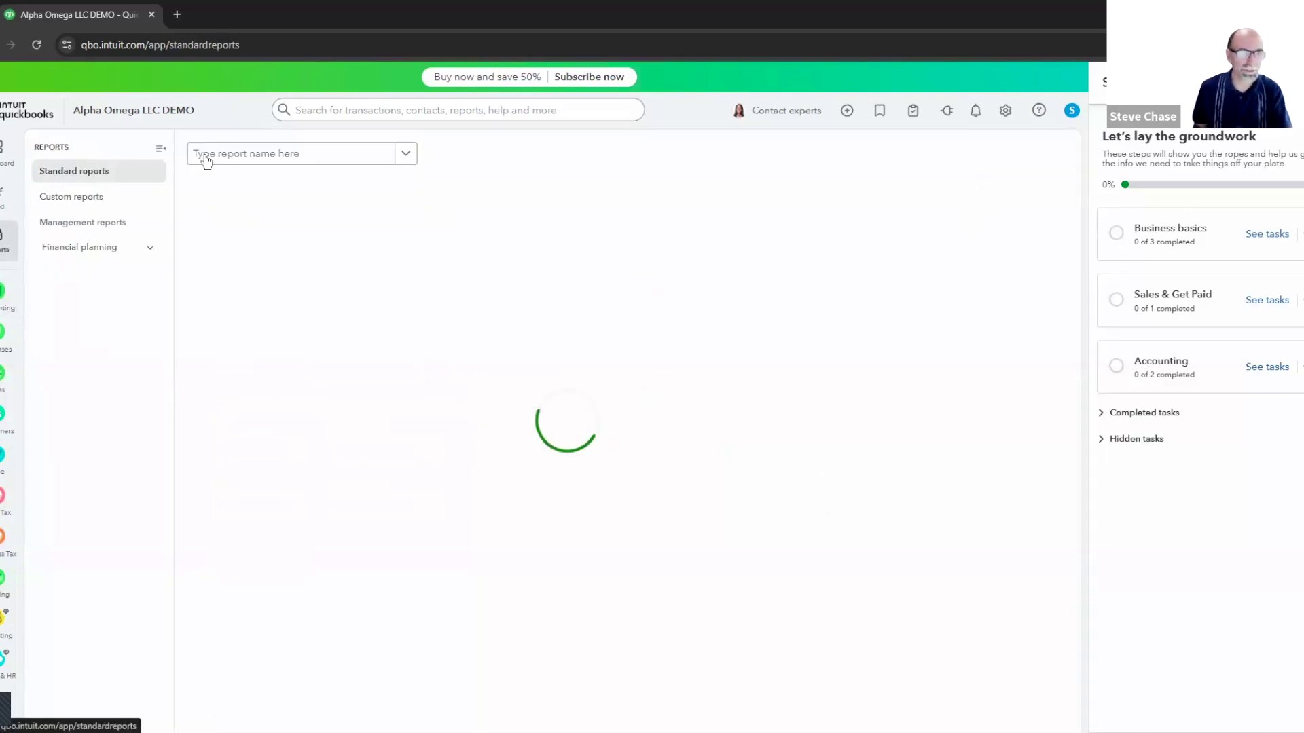
click(233, 162)
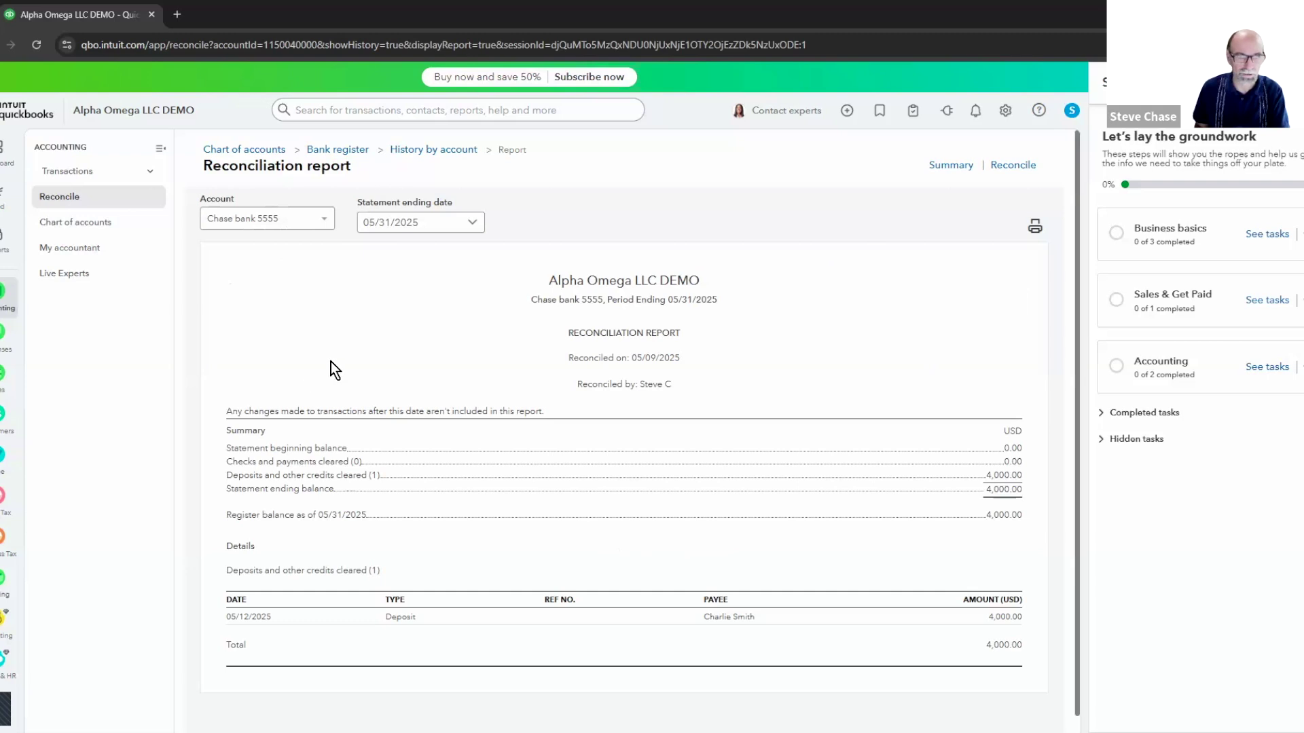
scroll(559, 469, down, 1)
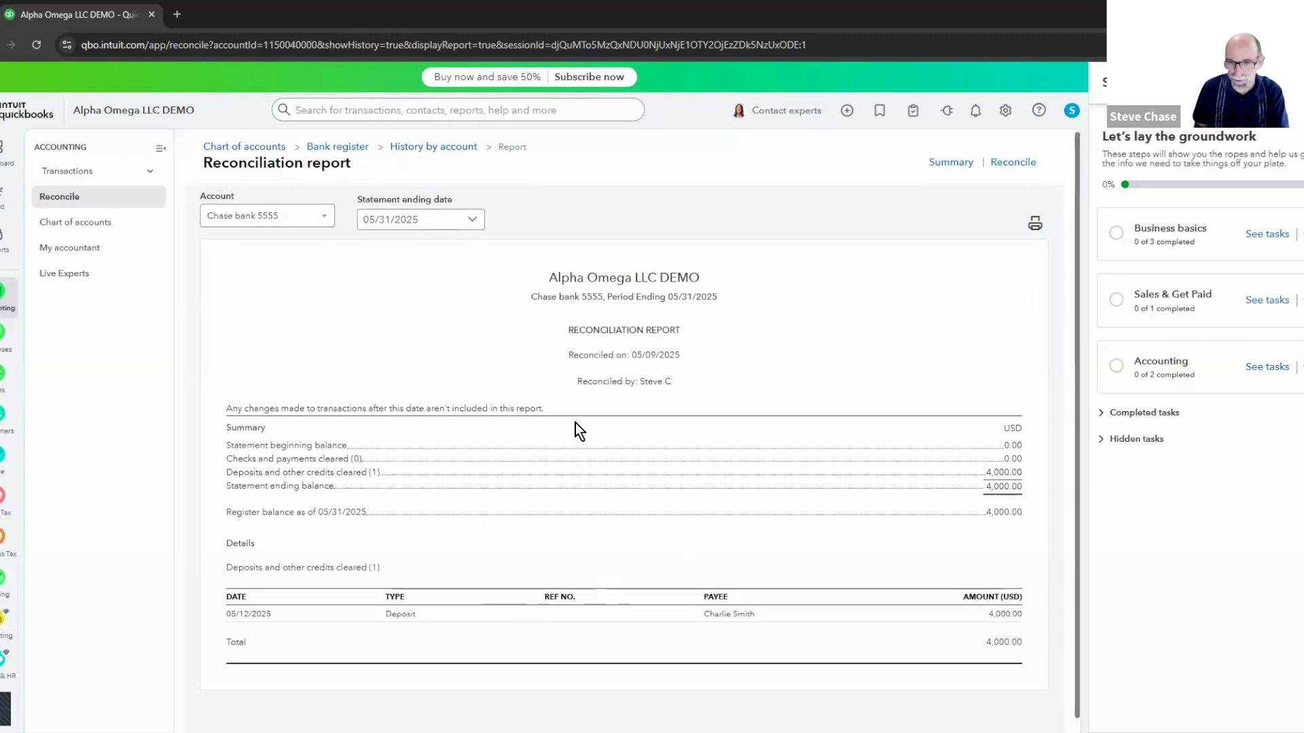
scroll(584, 544, down, 1)
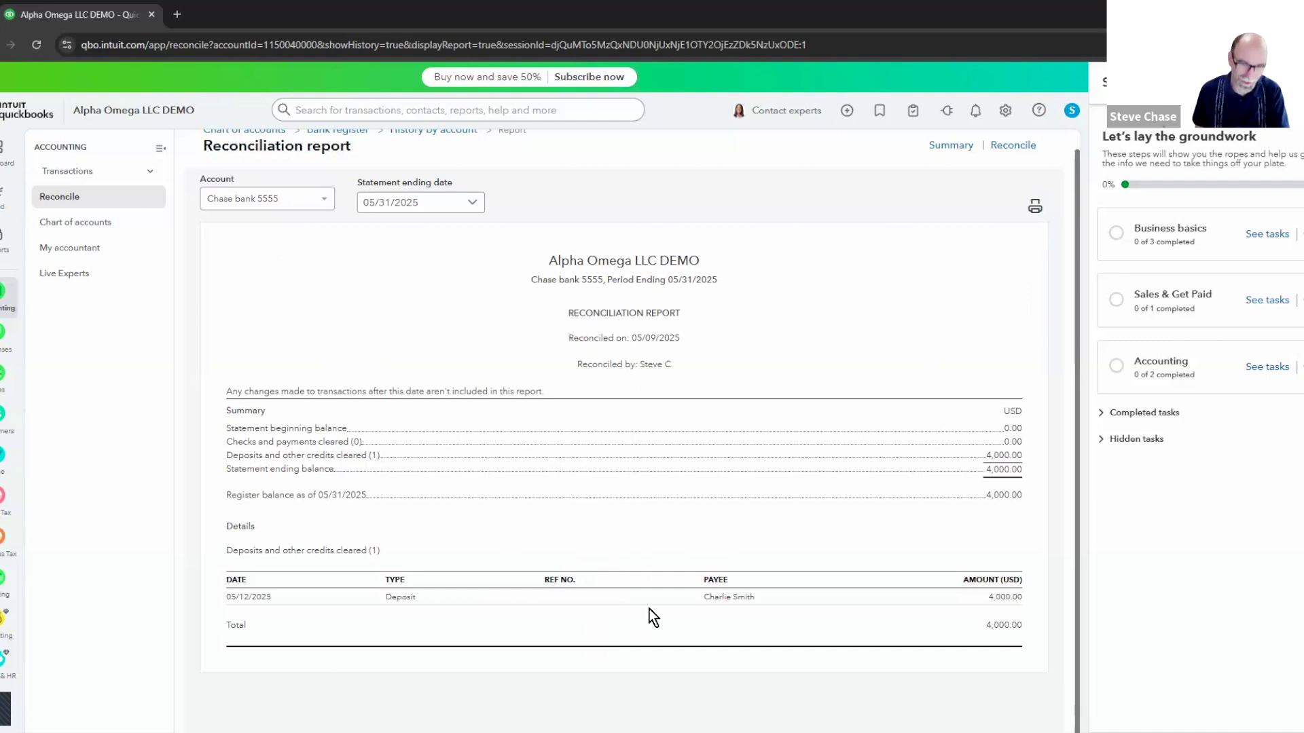
mouse_move(2, 502)
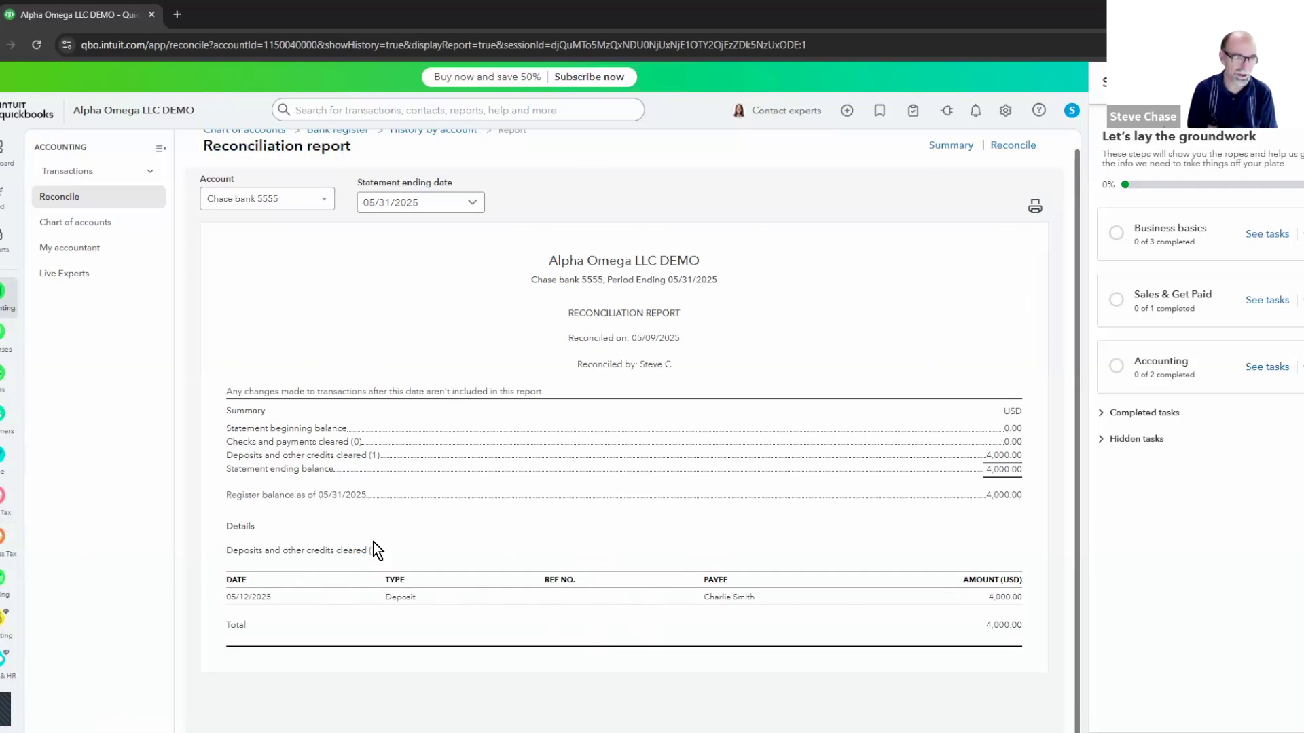
Step: Open the Sales Tax overview from the left navigation bar
click(4, 502)
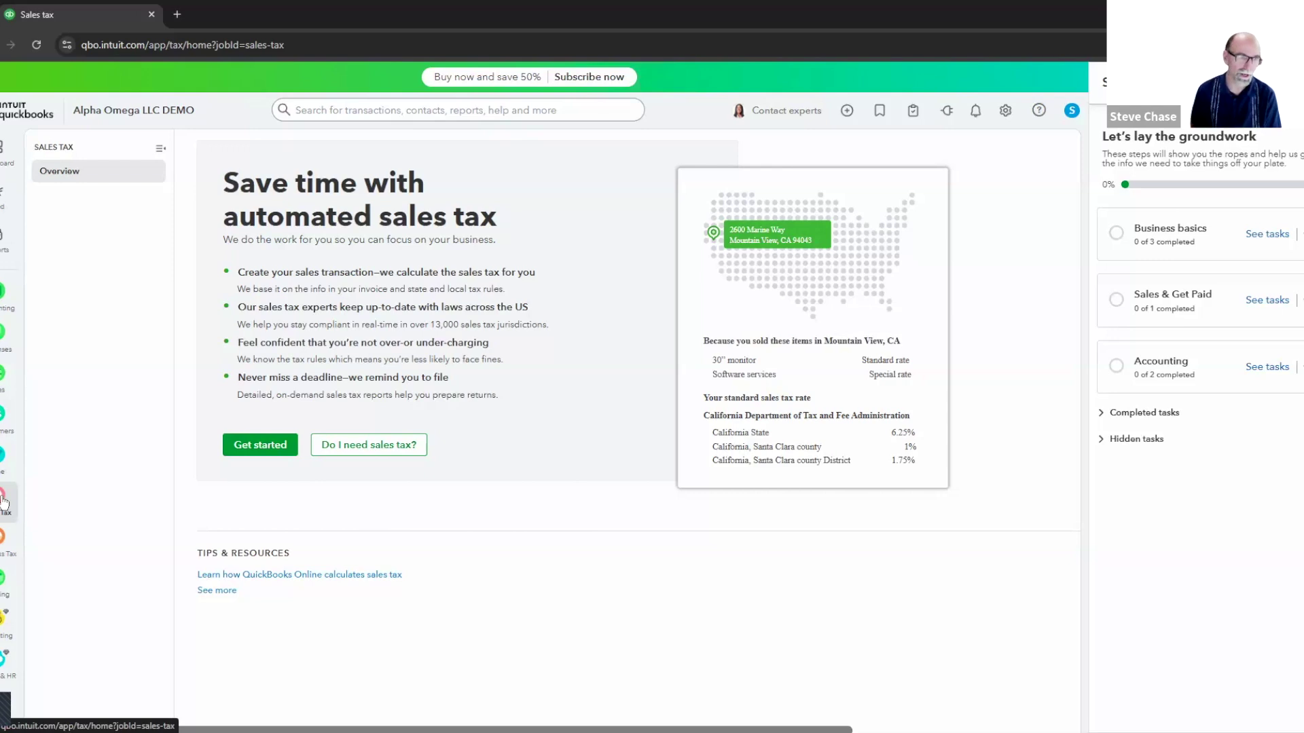
Step: Start a new vendor and enter the contractor's first and last name
mouse_move(9, 338)
click(58, 332)
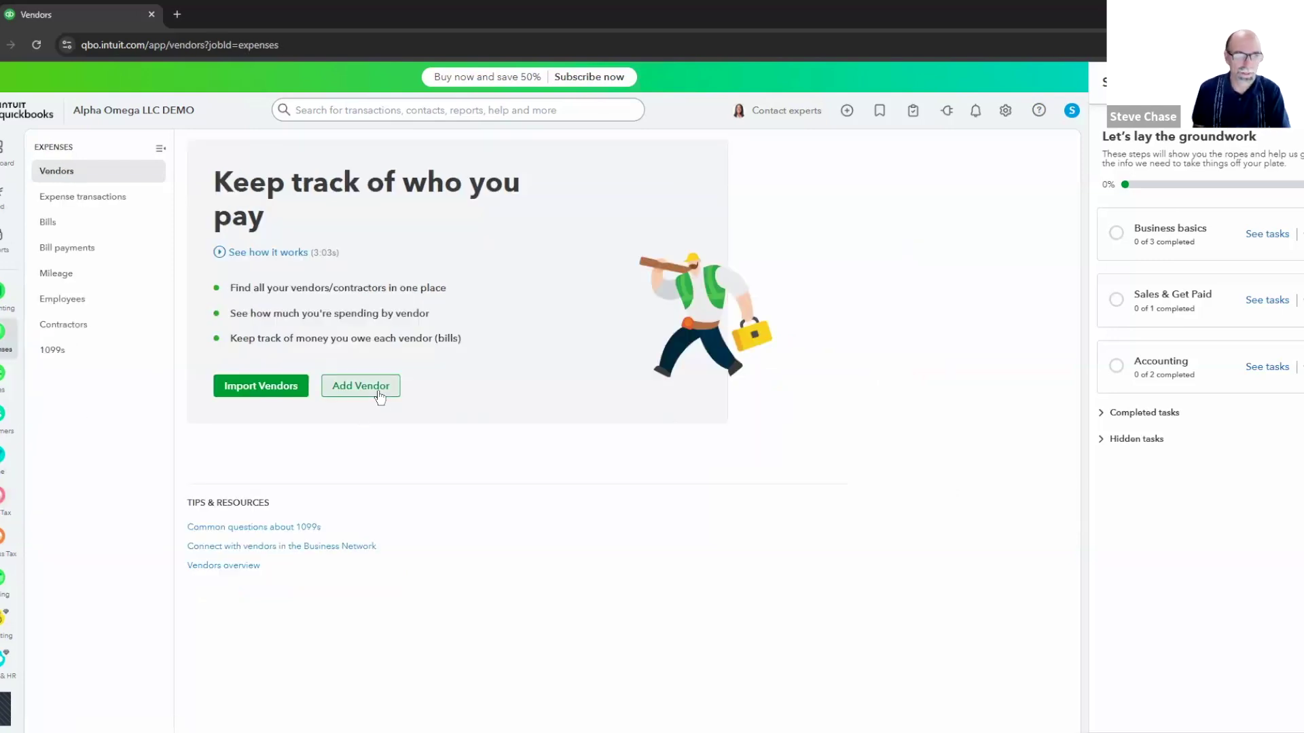
click(379, 390)
click(992, 249)
text(Amy)
key(Tab)
key(Tab)
text(Wilson)
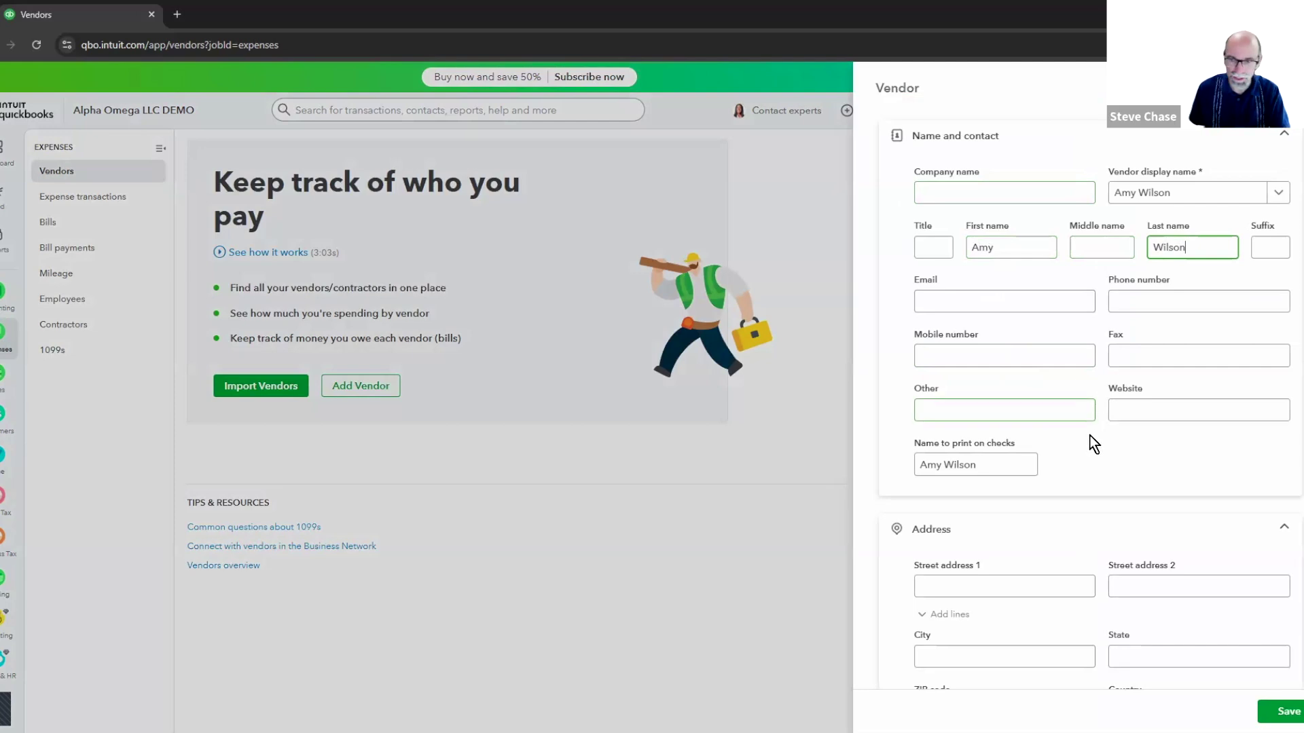
Step: Enter the vendor's business tax ID and turn on 1099 payment tracking
scroll(975, 316, down, 4)
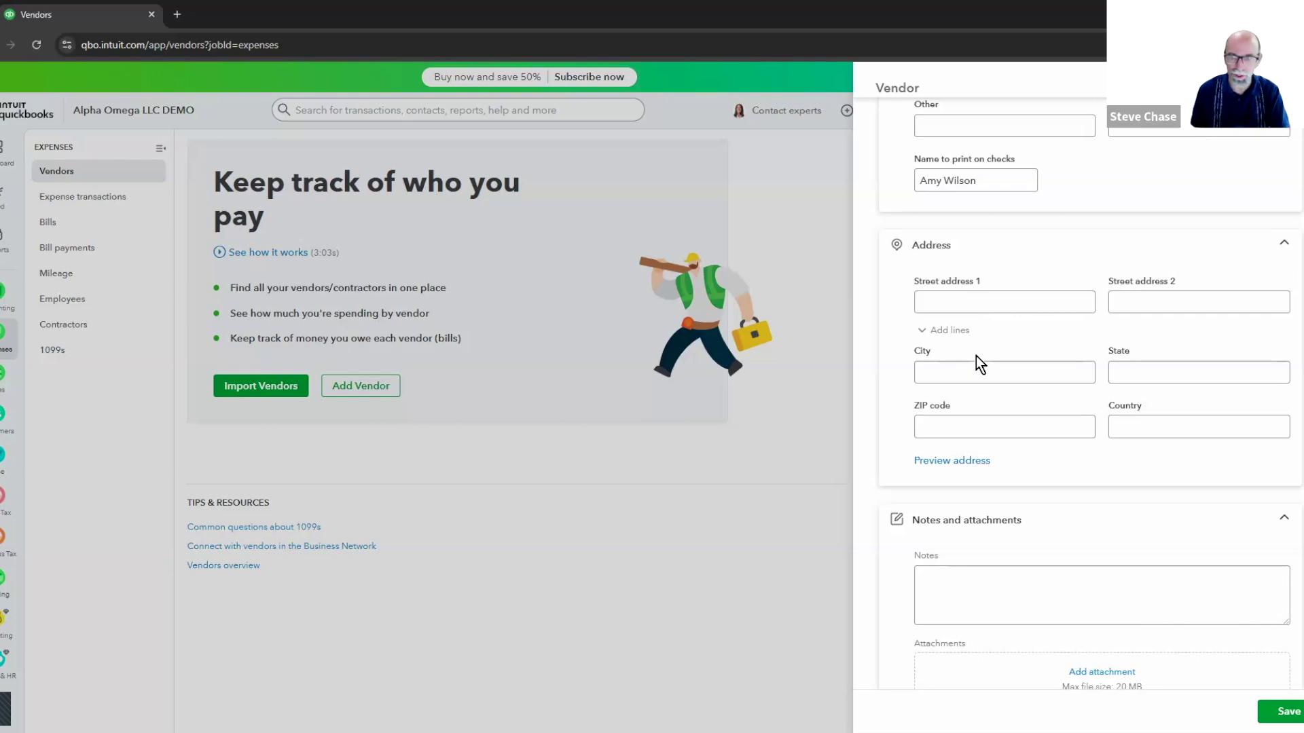
click(947, 301)
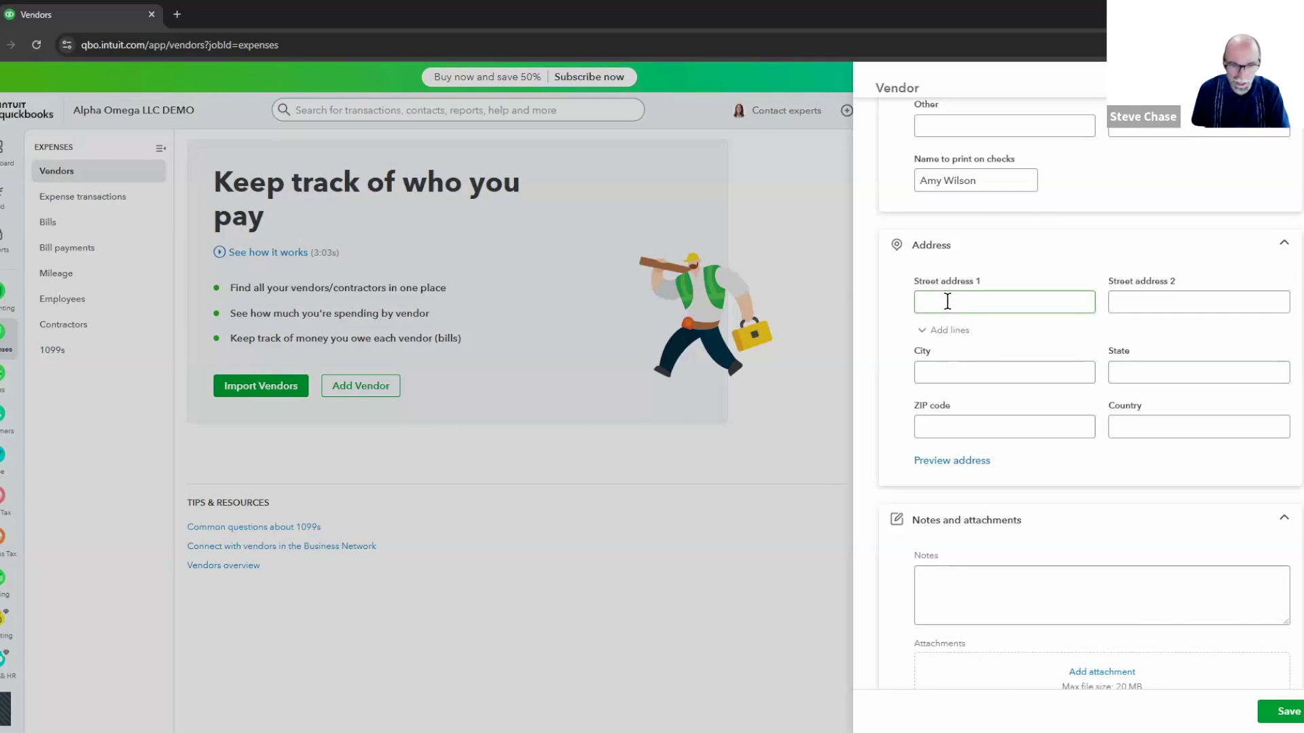
scroll(1017, 418, down, 8)
scroll(1059, 380, up, 2)
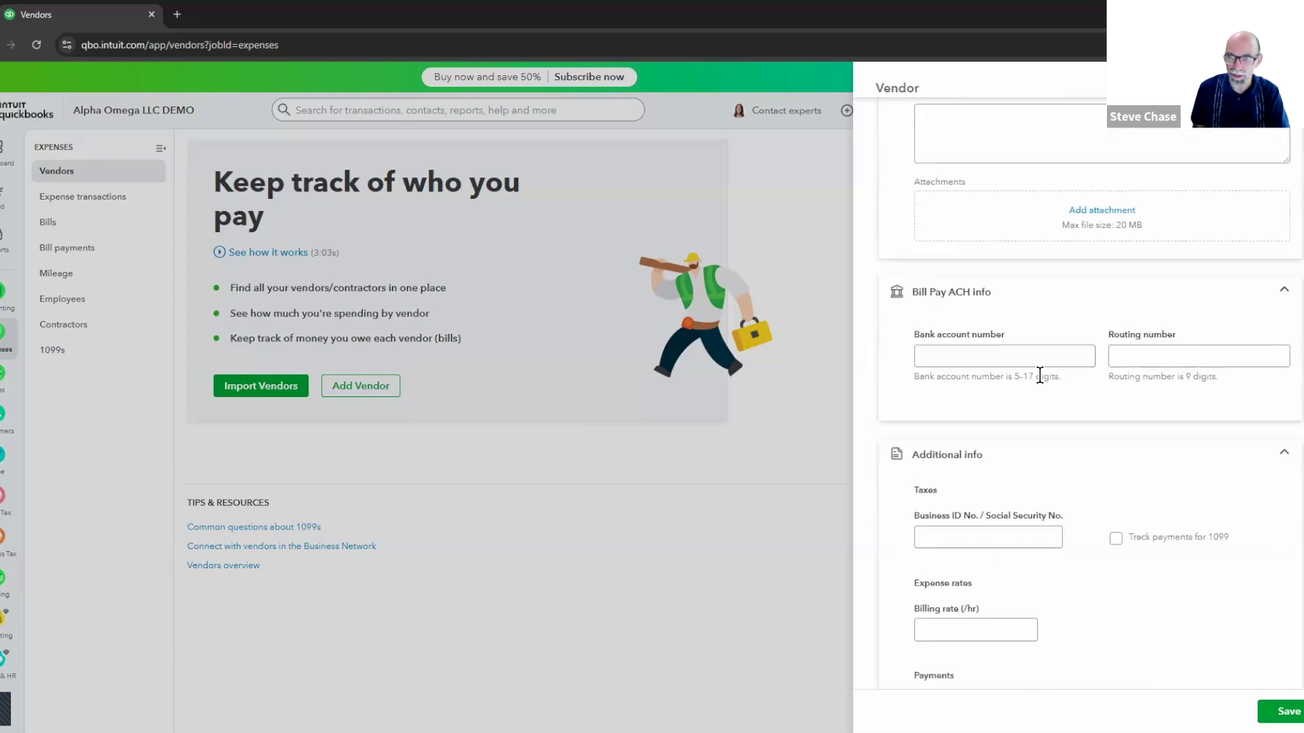
click(1041, 152)
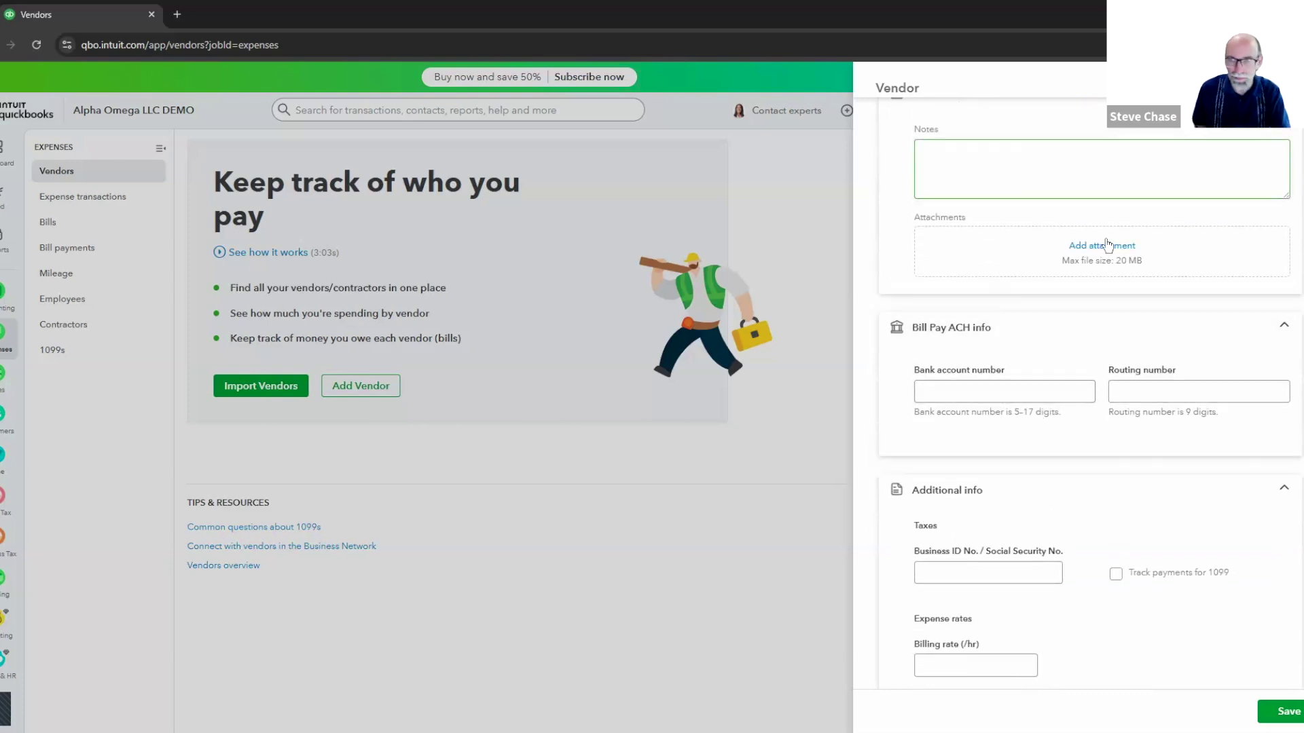
click(980, 571)
click(980, 571)
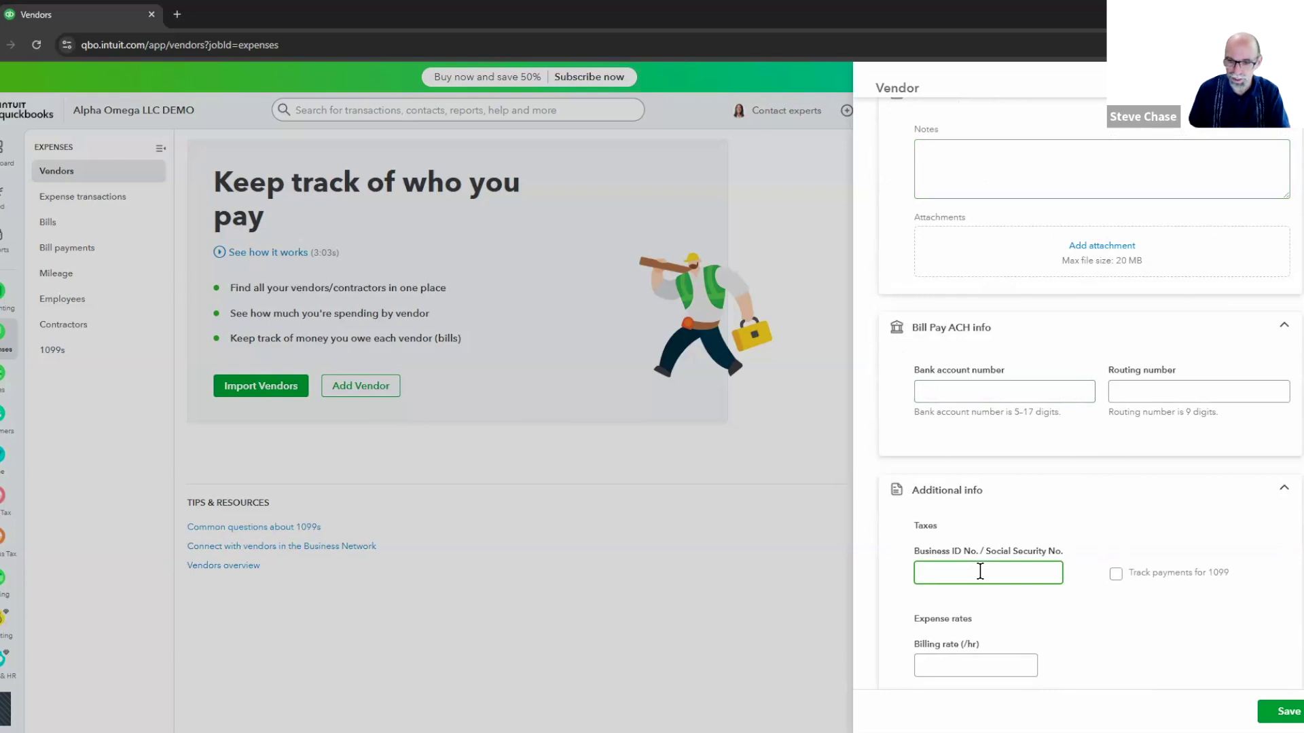
text(555-55-5555)
click(1117, 576)
drag(990, 570, 913, 573)
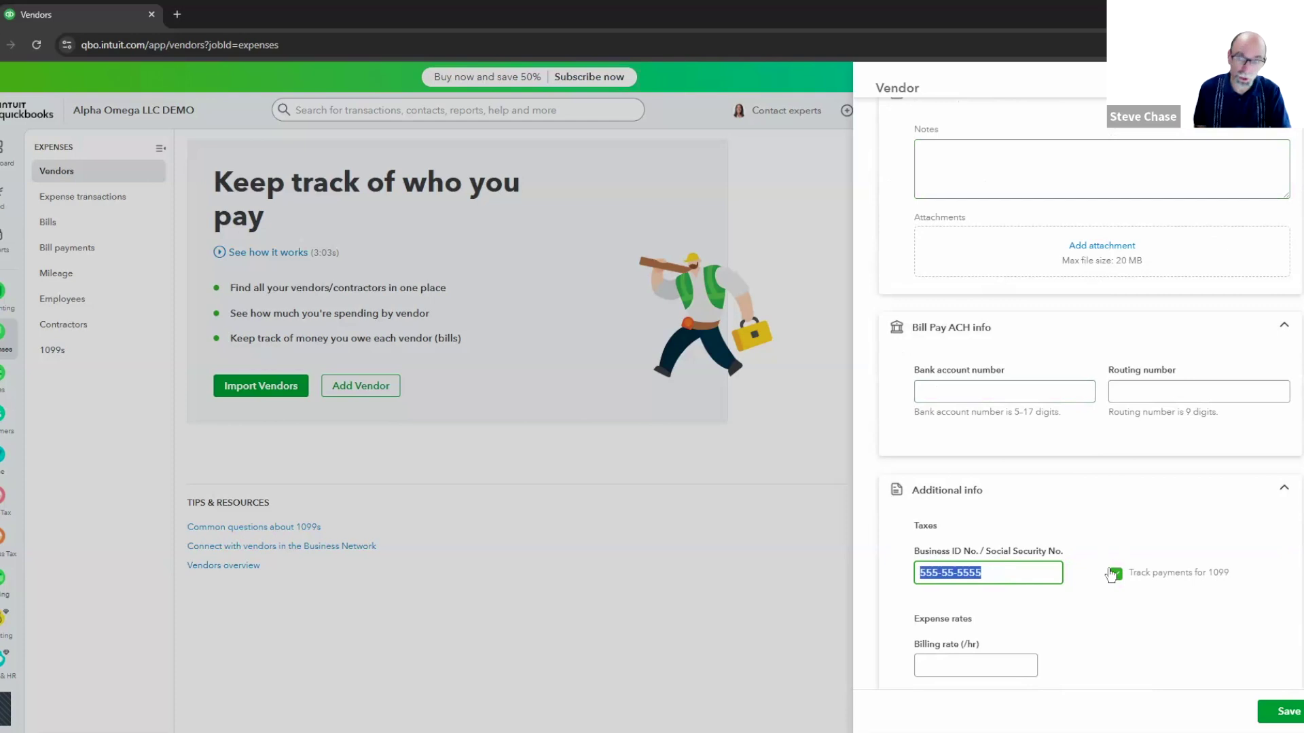
scroll(1086, 564, down, 2)
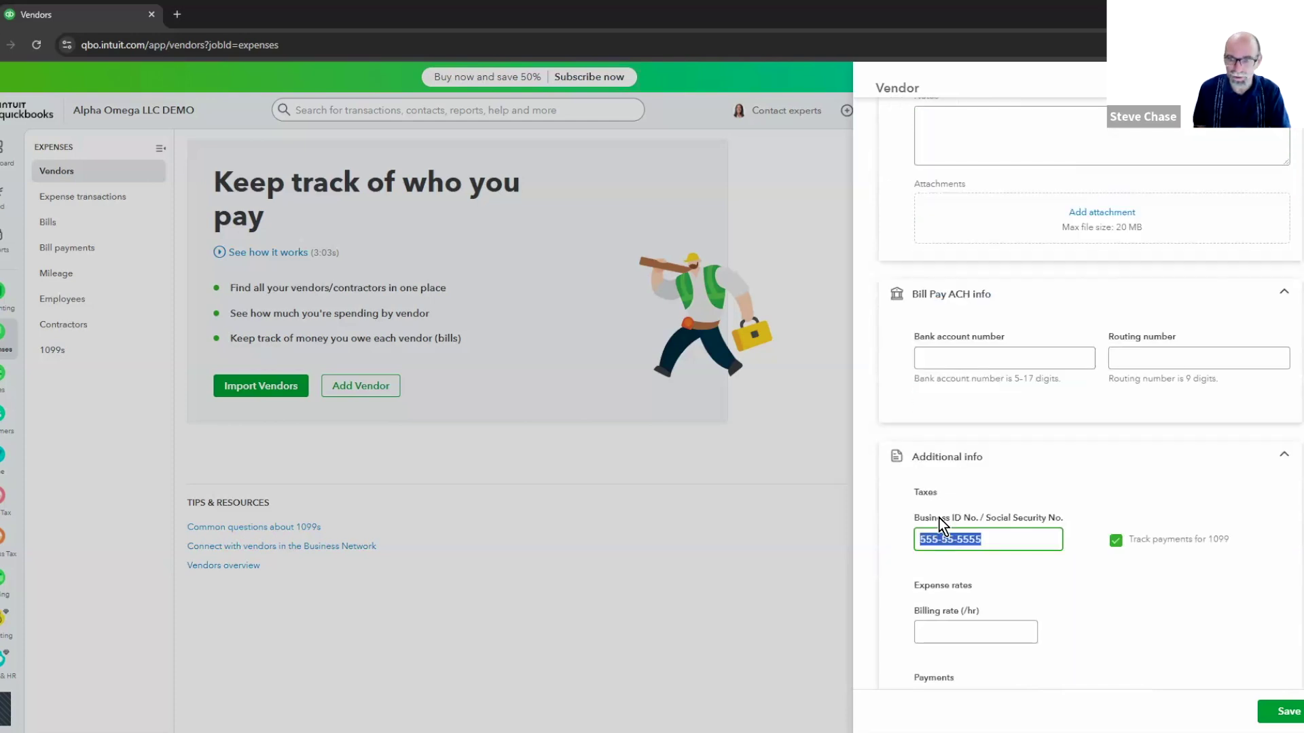
scroll(1032, 521, up, 5)
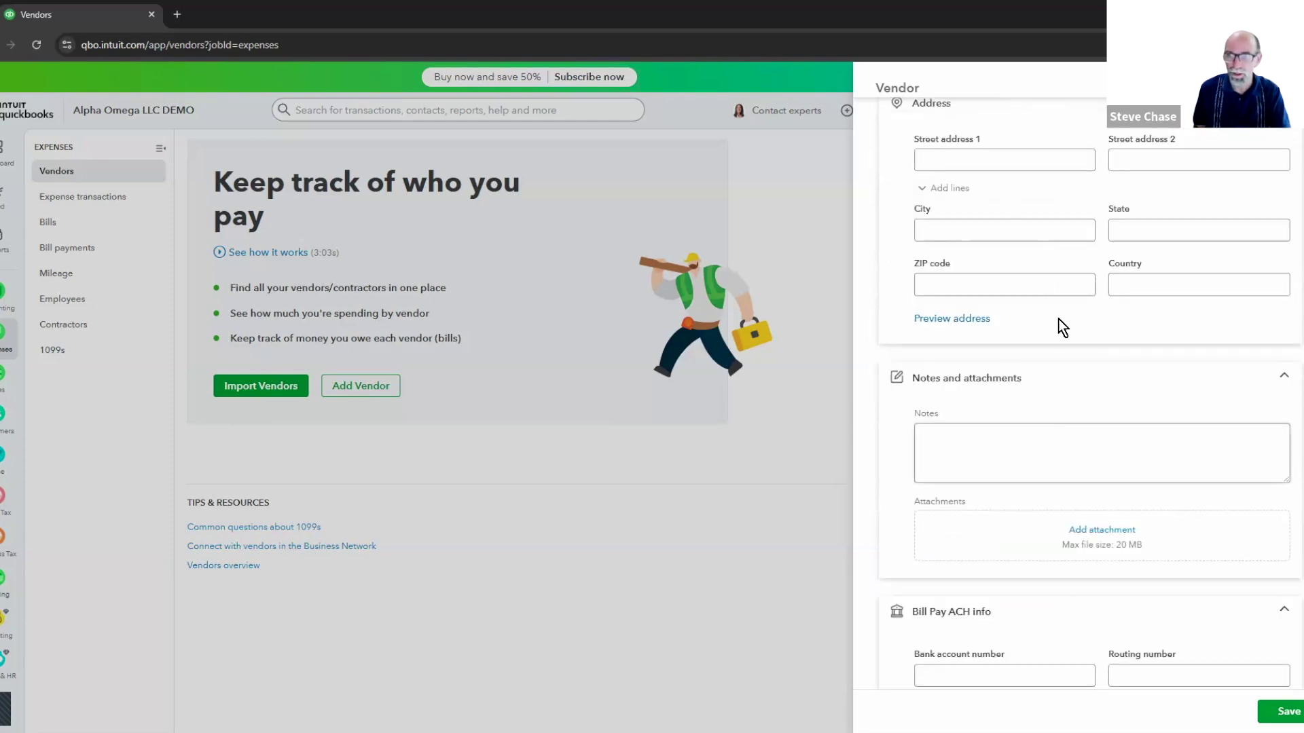
scroll(1196, 641, up, 4)
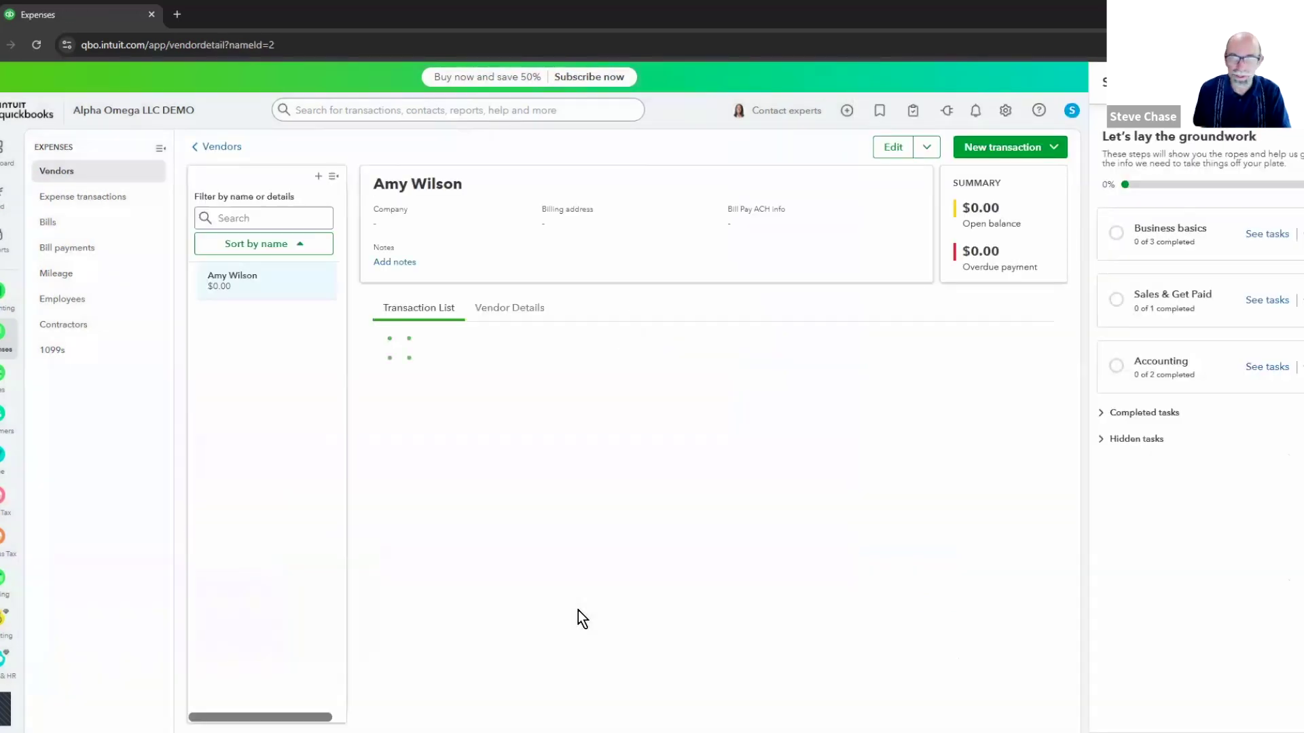
Step: Create bill number May for the vendor: Contract labor, description 'invoice', amount 500
click(1004, 148)
click(986, 201)
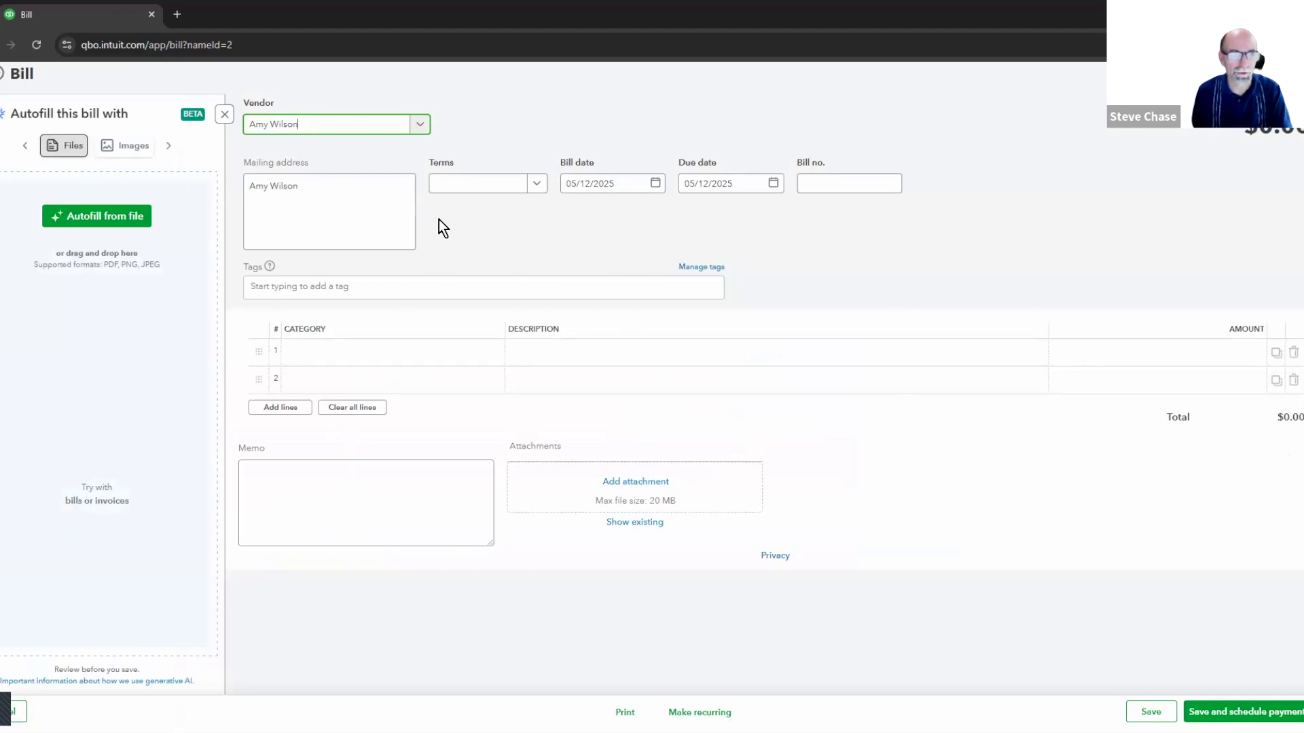
click(361, 353)
text(con)
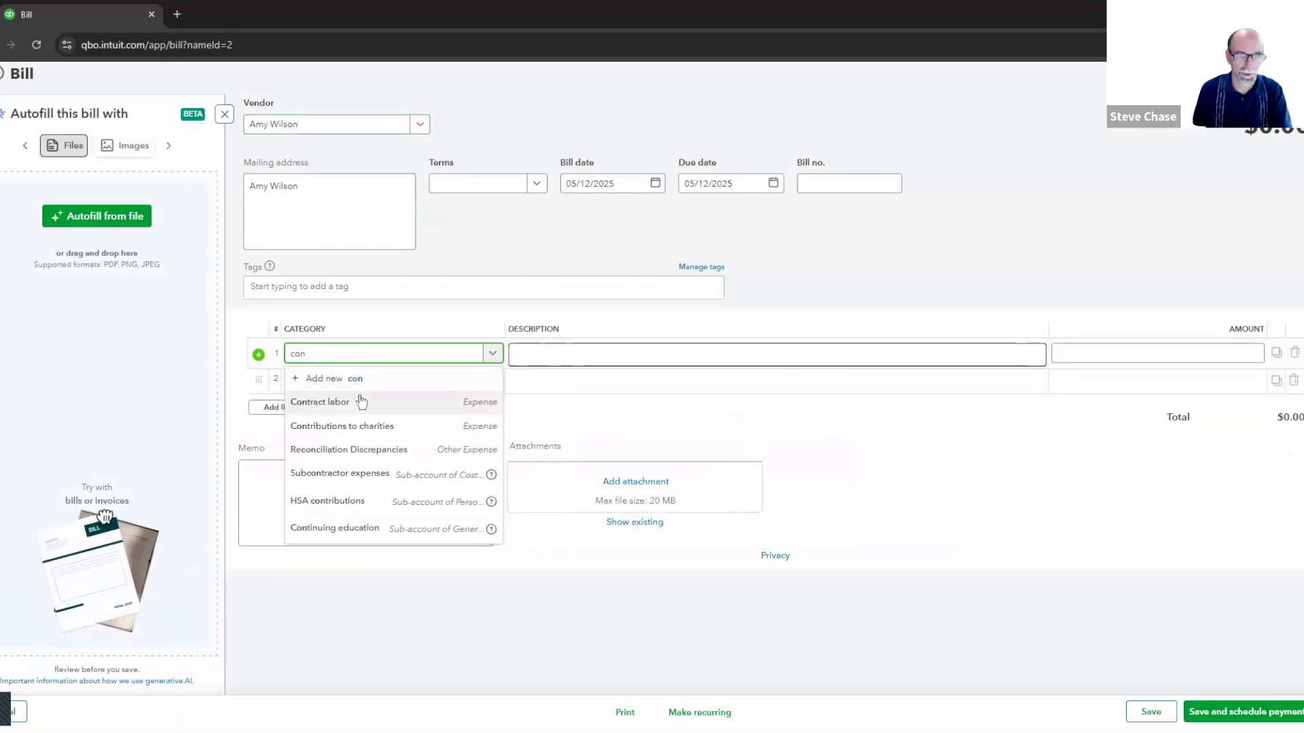
click(525, 355)
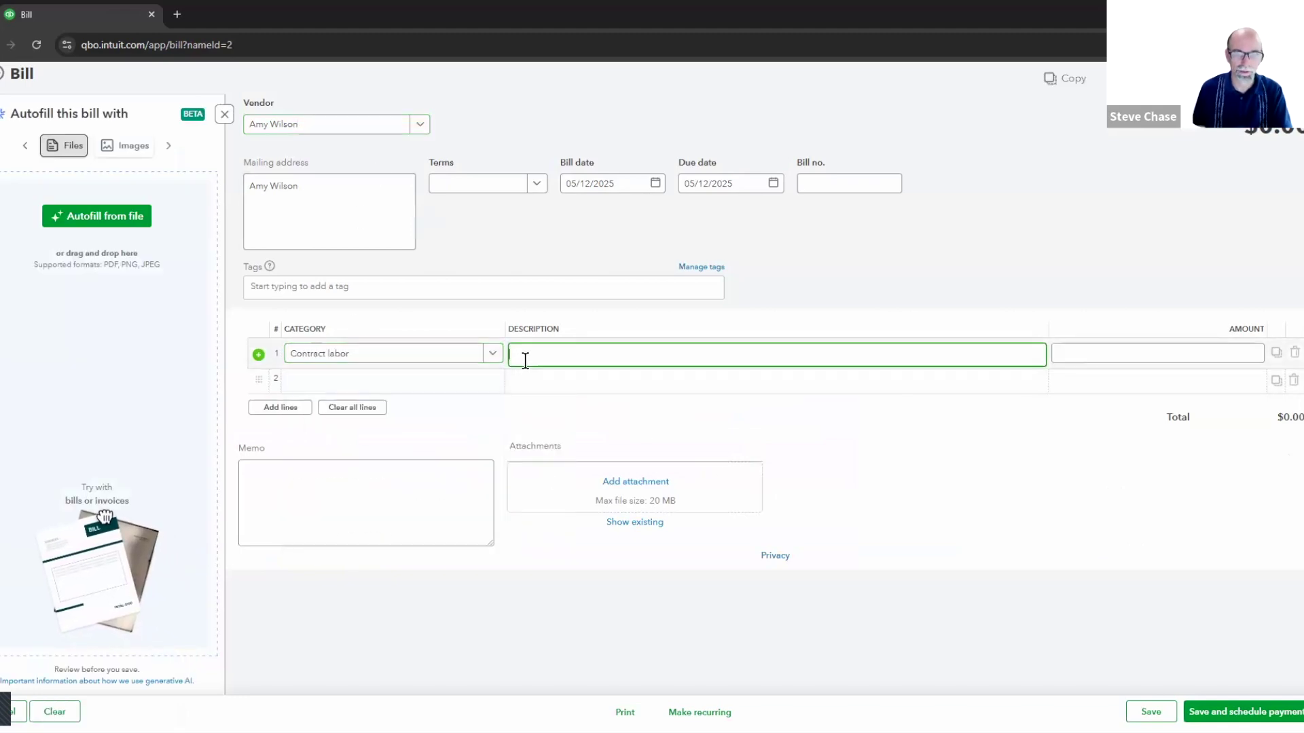
text(invoice)
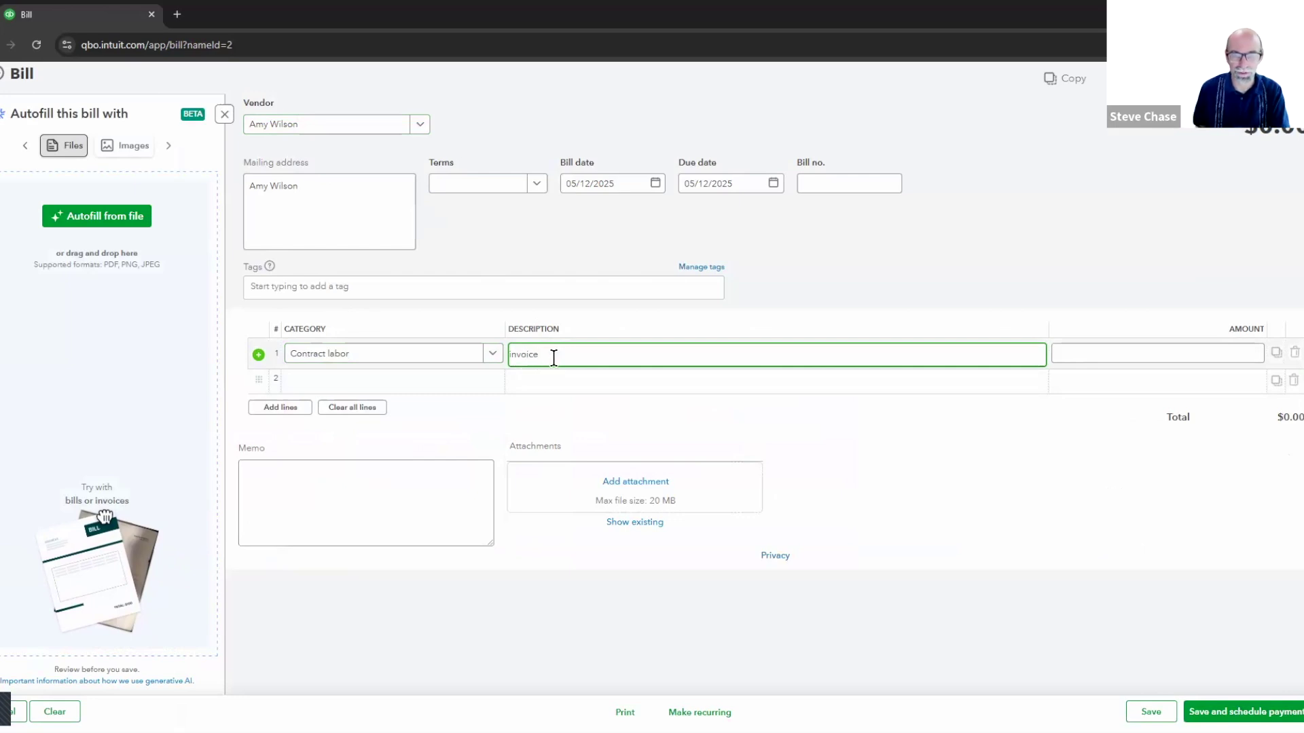
click(808, 182)
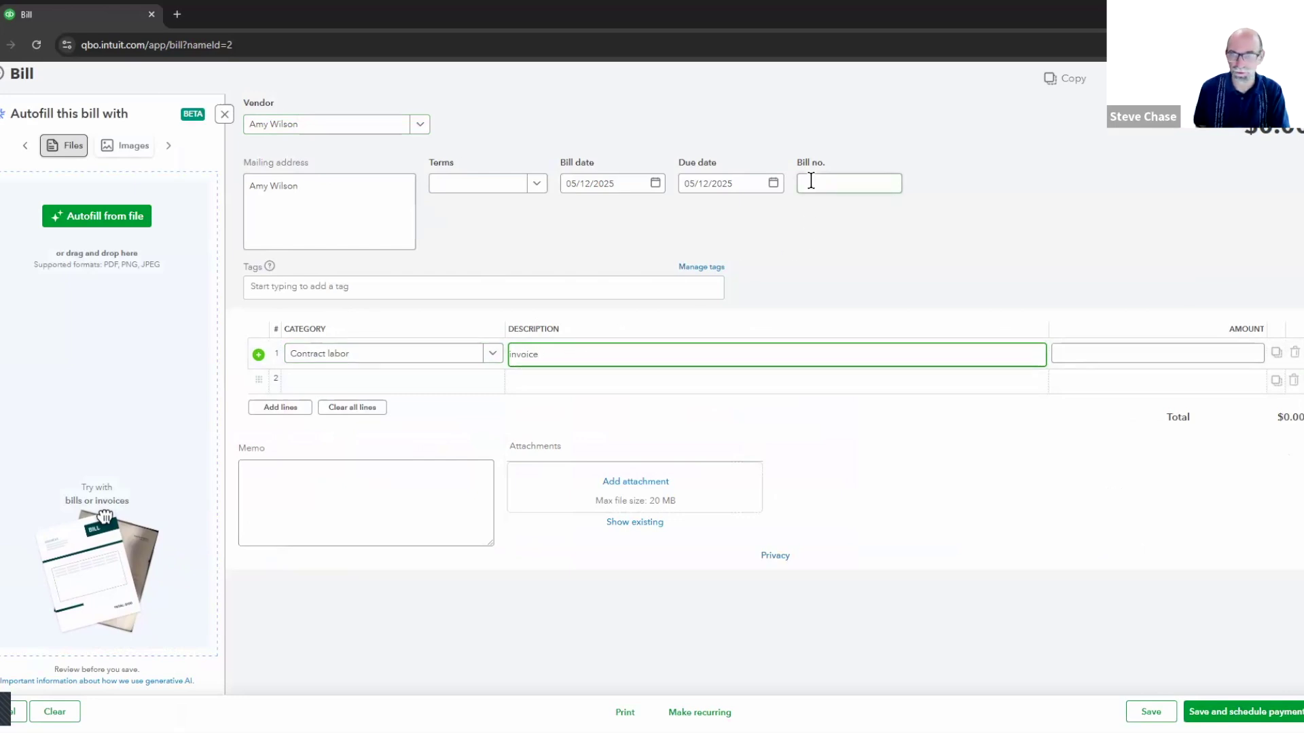
text(May)
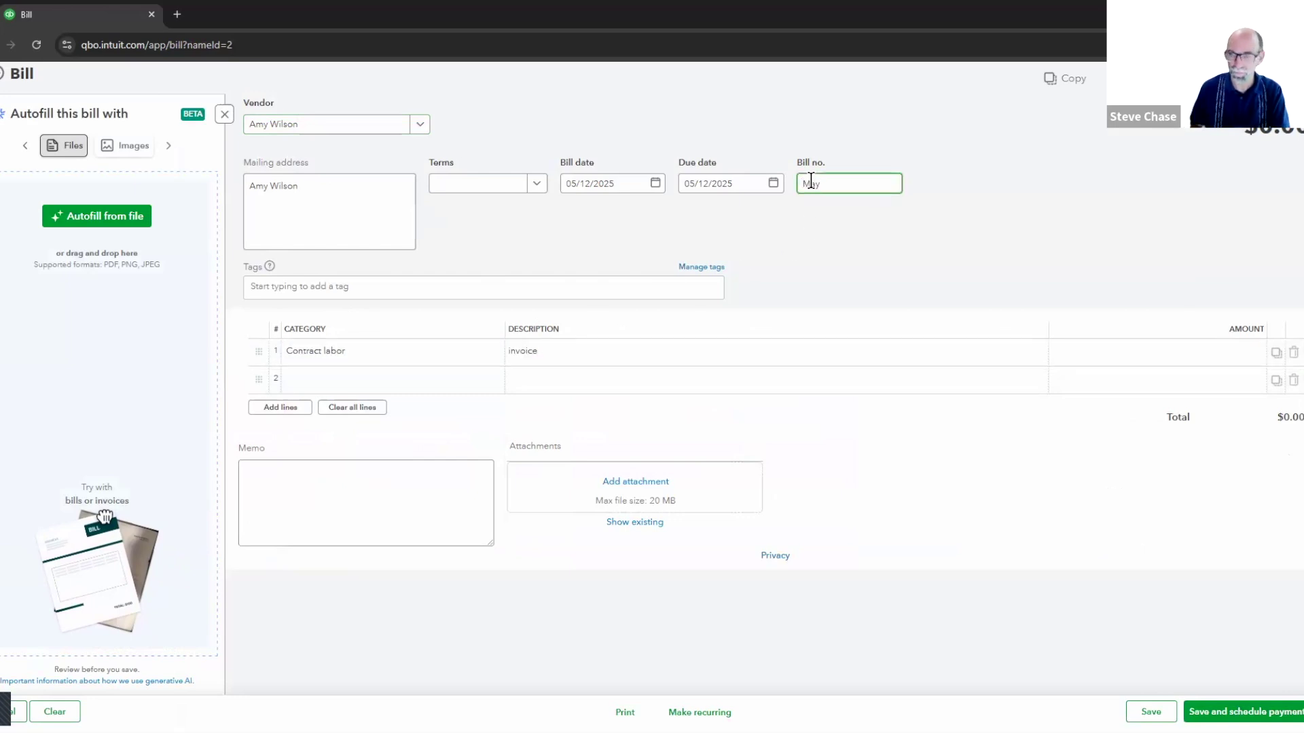
click(1165, 343)
text(500)
click(1112, 537)
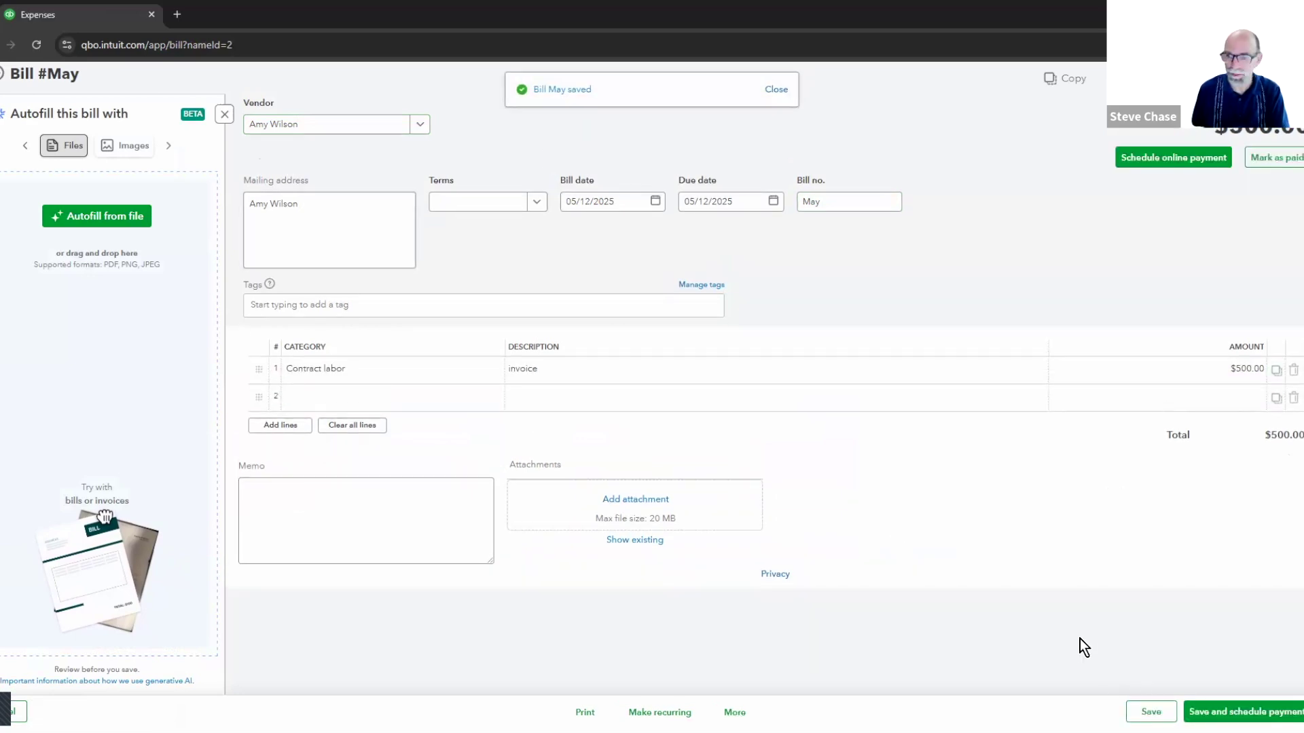
Step: Save the $500 Contract labor bill
click(1195, 711)
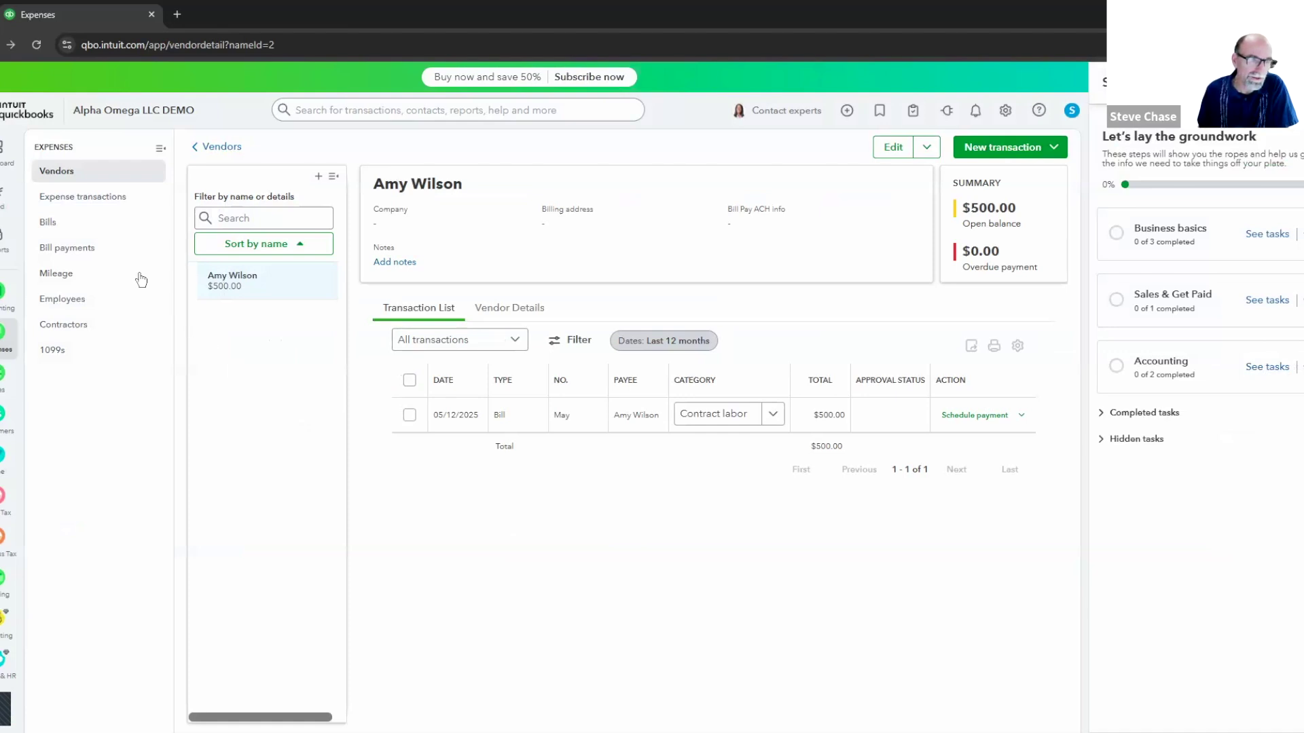
Step: Open the January–May 2025 Profit and Loss report from the Reports favorites
click(6, 244)
click(244, 275)
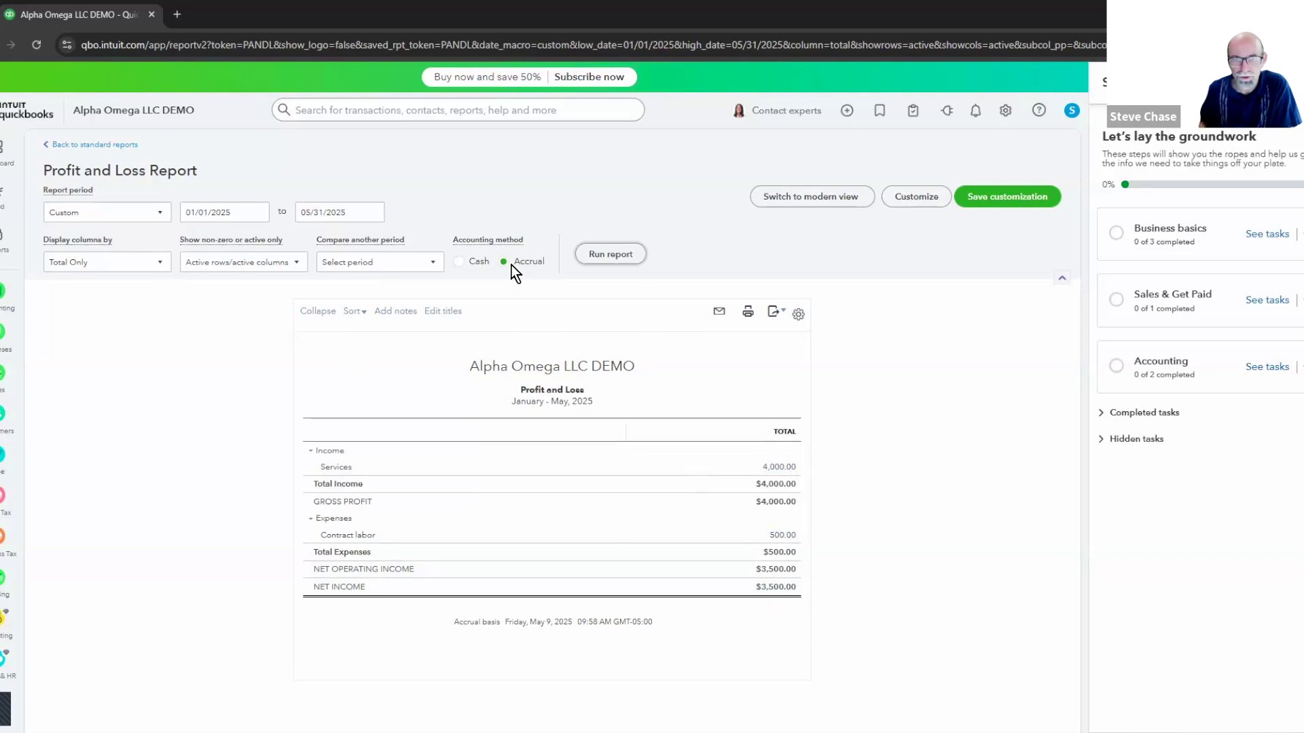
Step: Run the Profit and Loss on cash basis, then rerun it on accrual basis
click(459, 262)
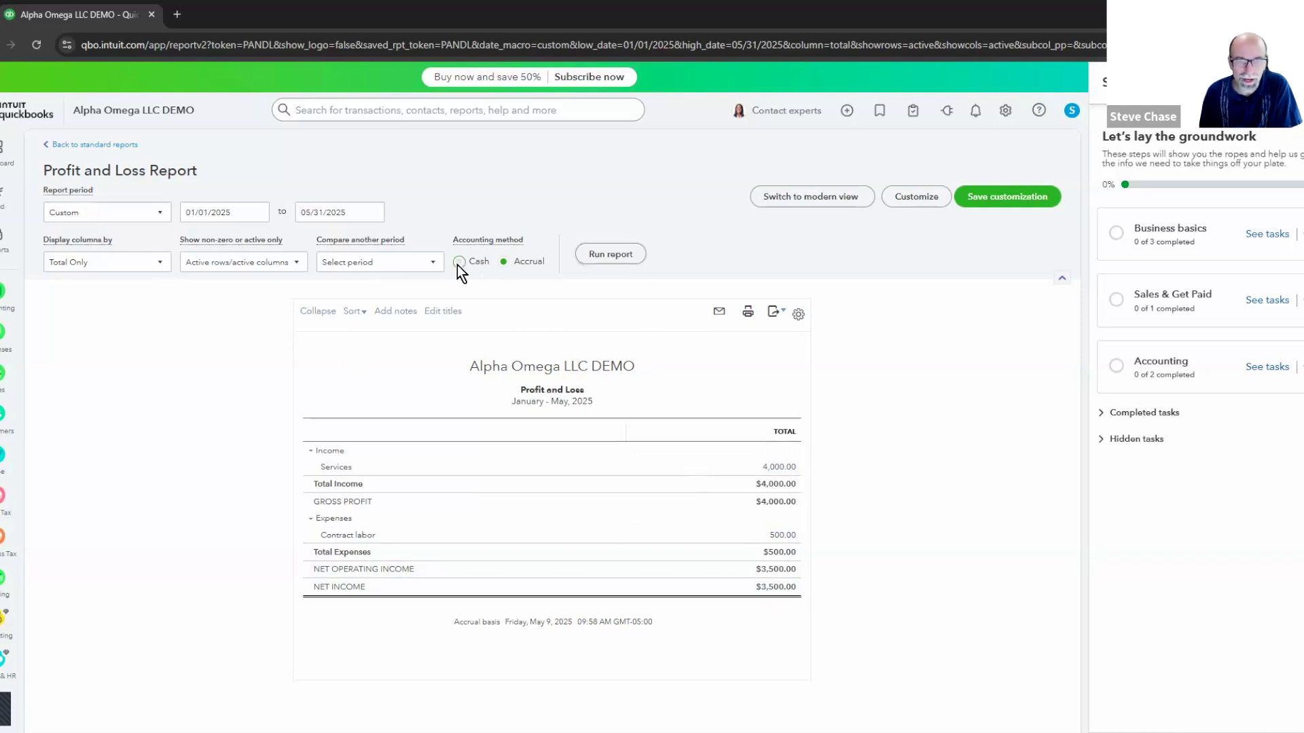
click(625, 258)
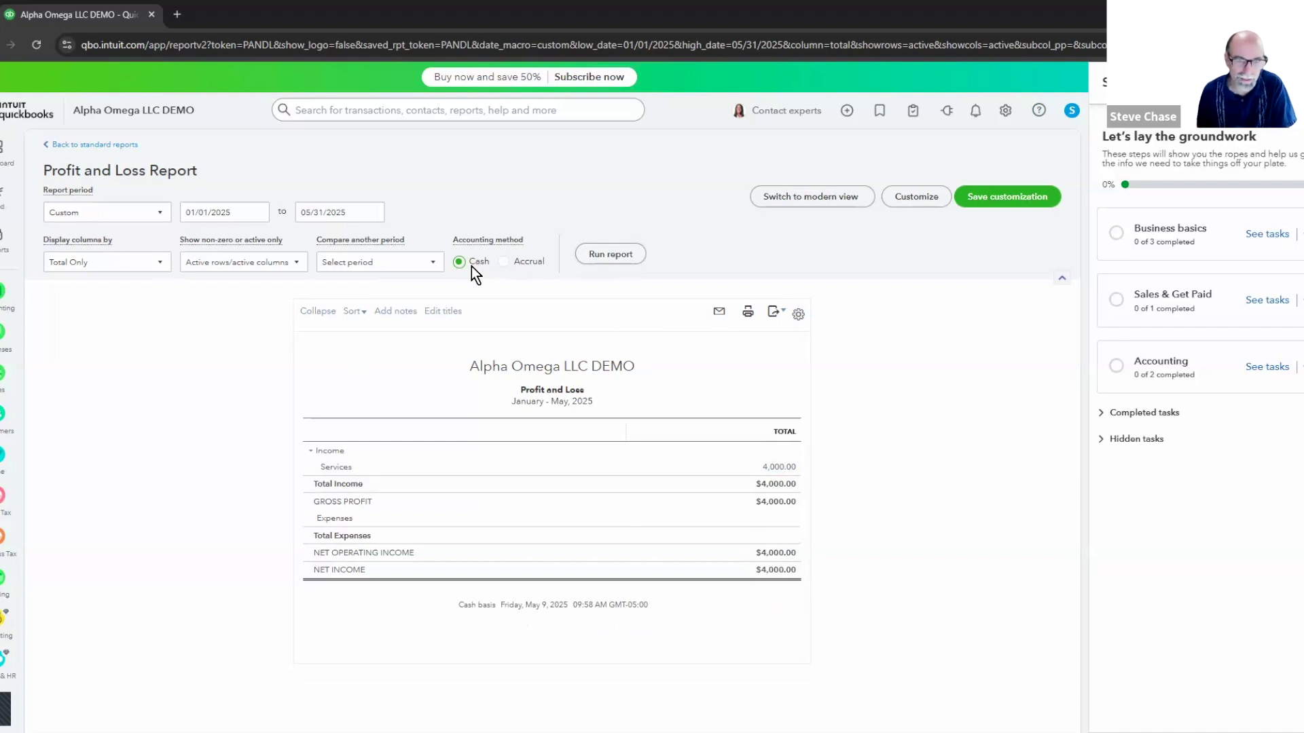
click(505, 263)
click(603, 263)
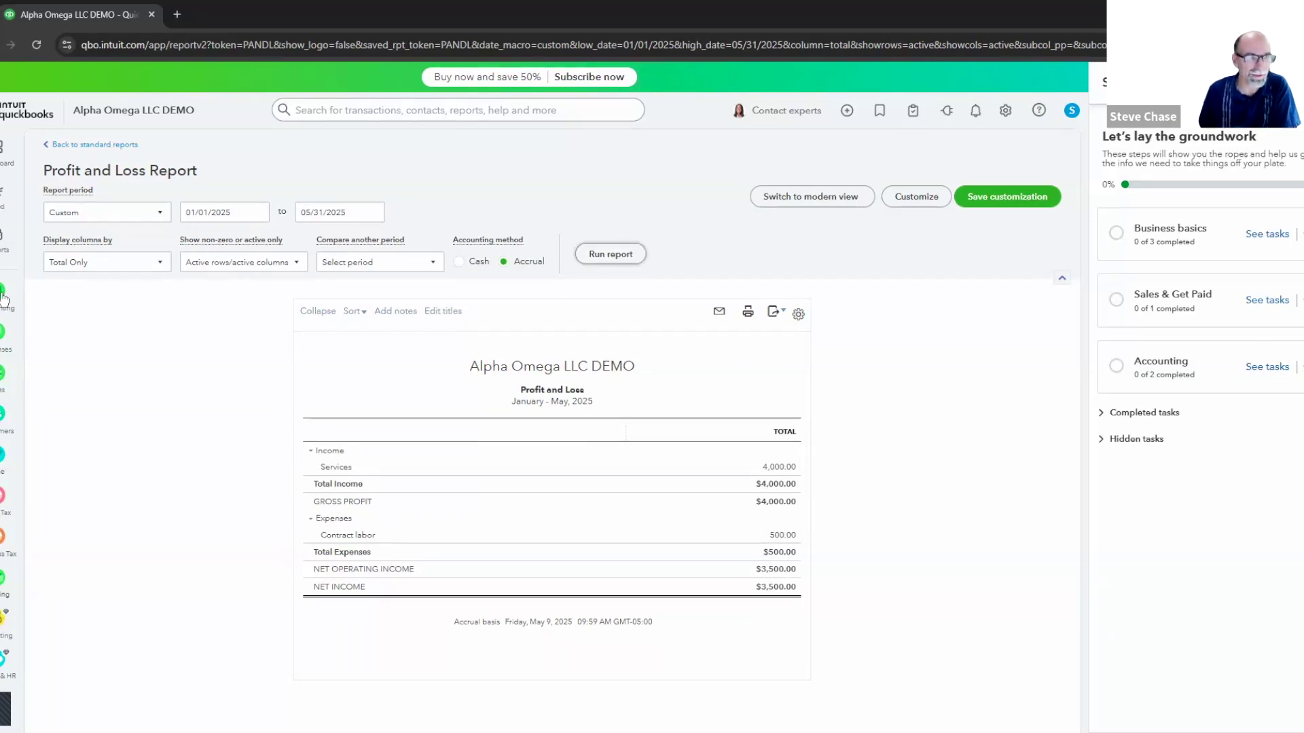
Step: Go to bank transactions under Accounting and start linking a bank account
mouse_move(3, 299)
click(102, 299)
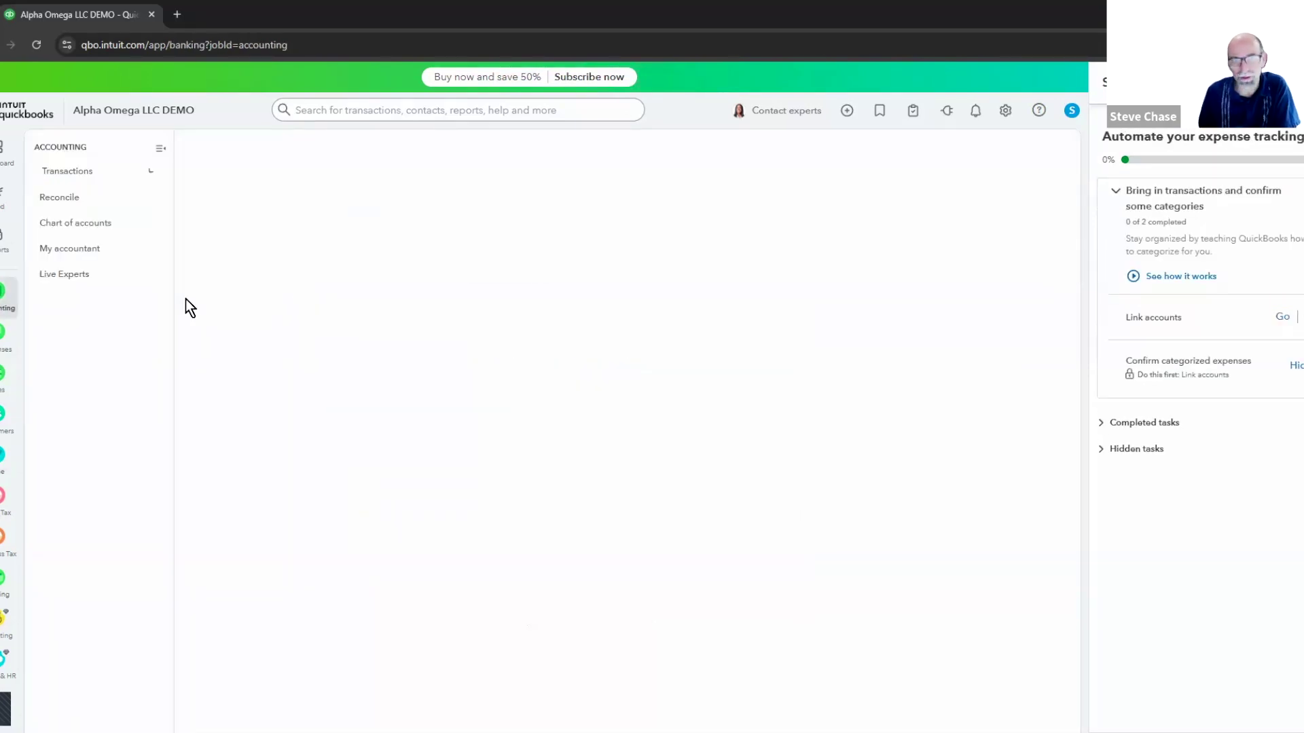
click(274, 390)
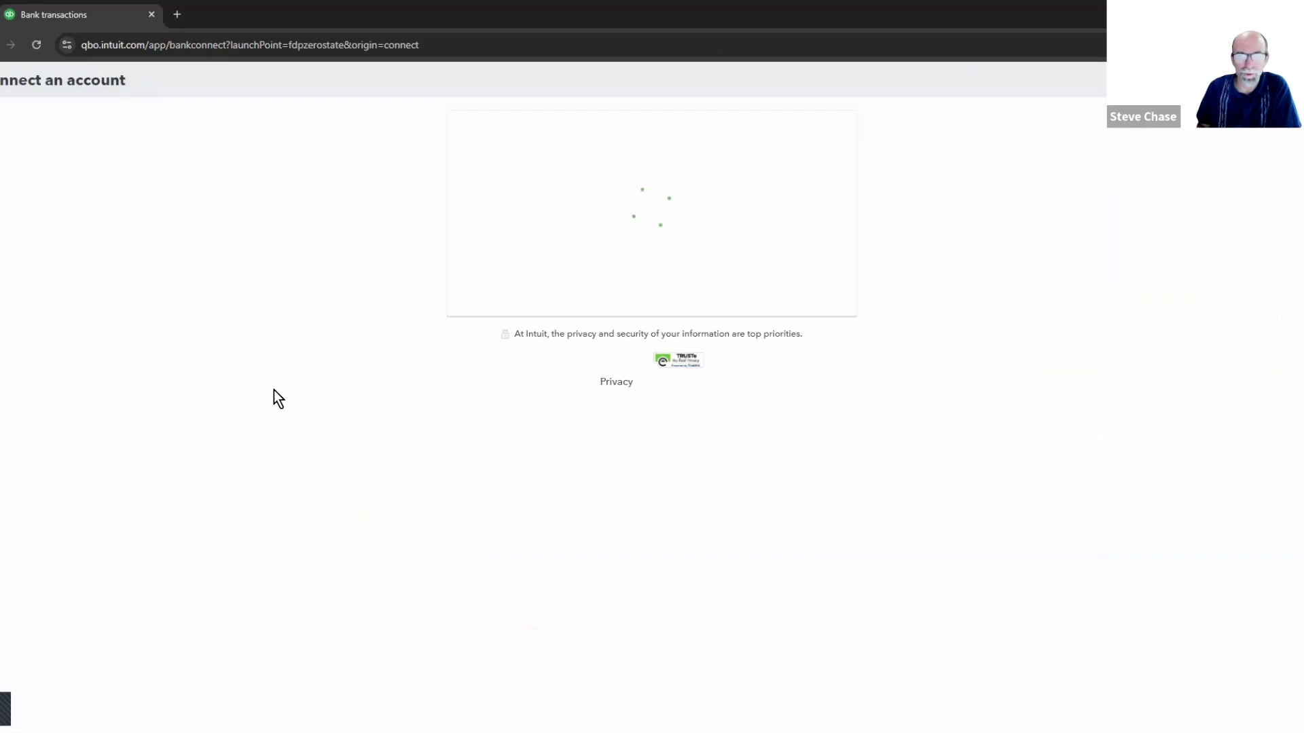